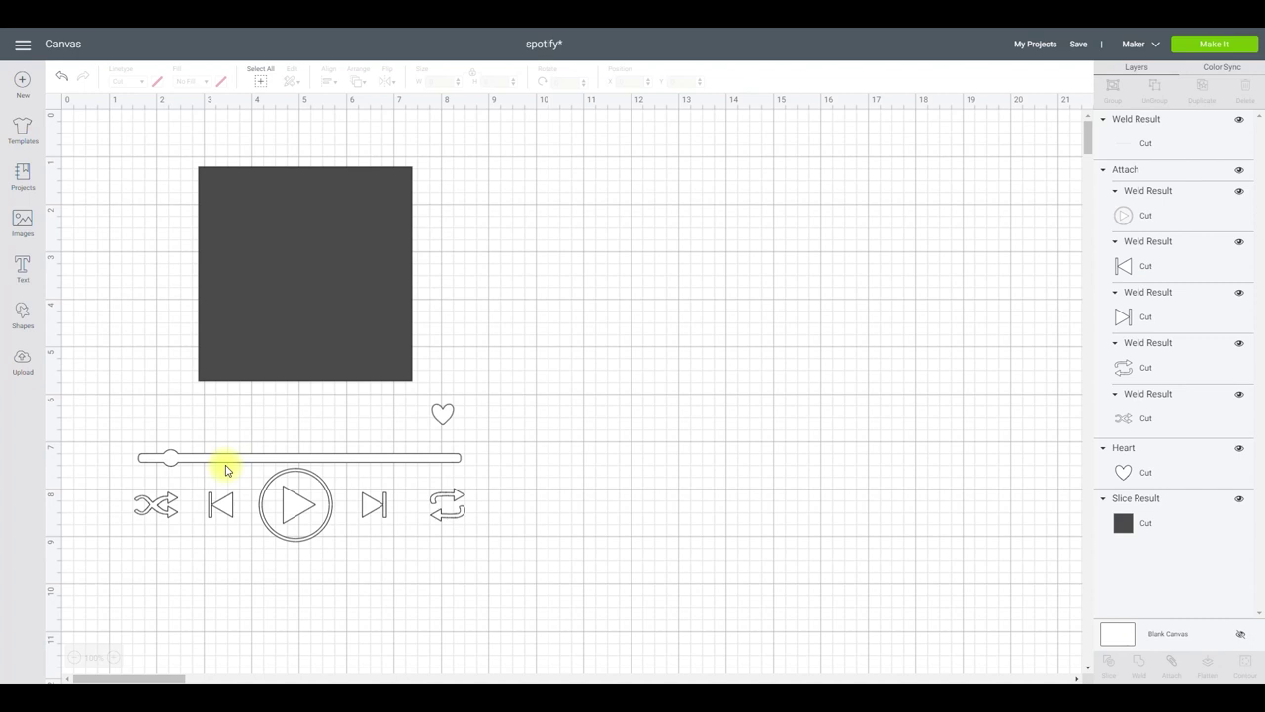
- Switch to the browser and search dafont.com for the font "made tommy"
left_click(23, 269)
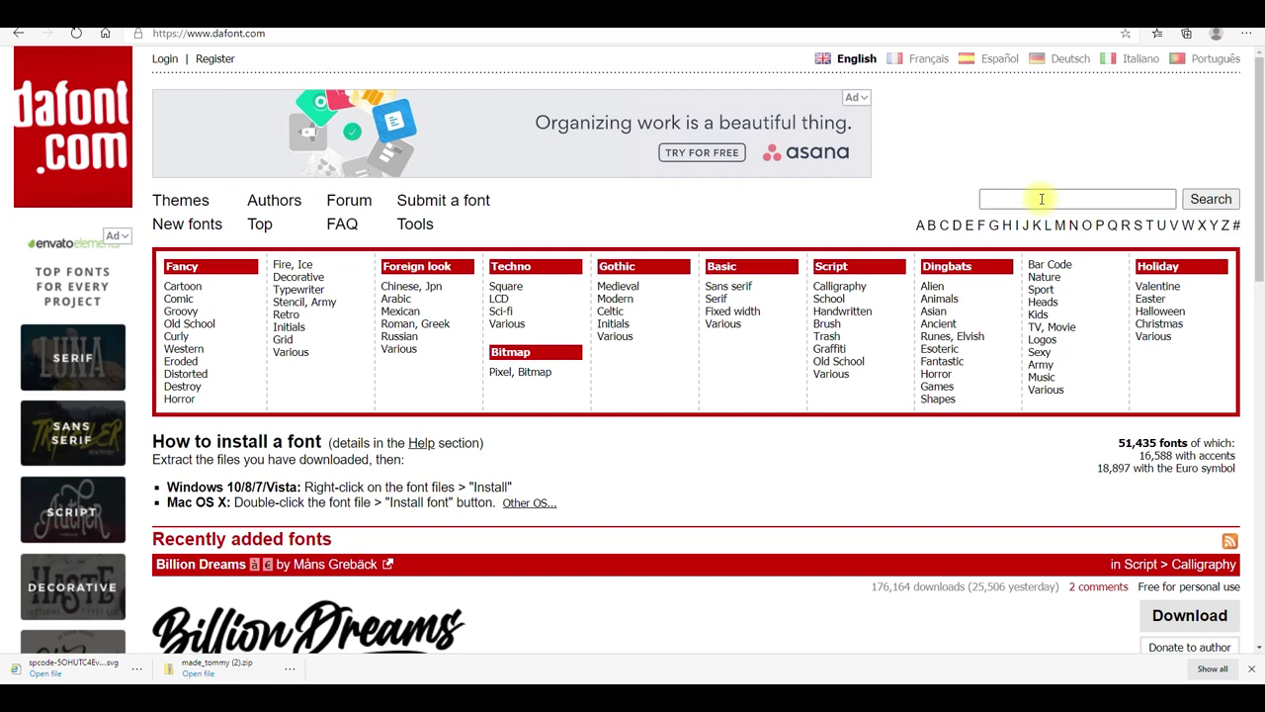
left_click(1042, 199)
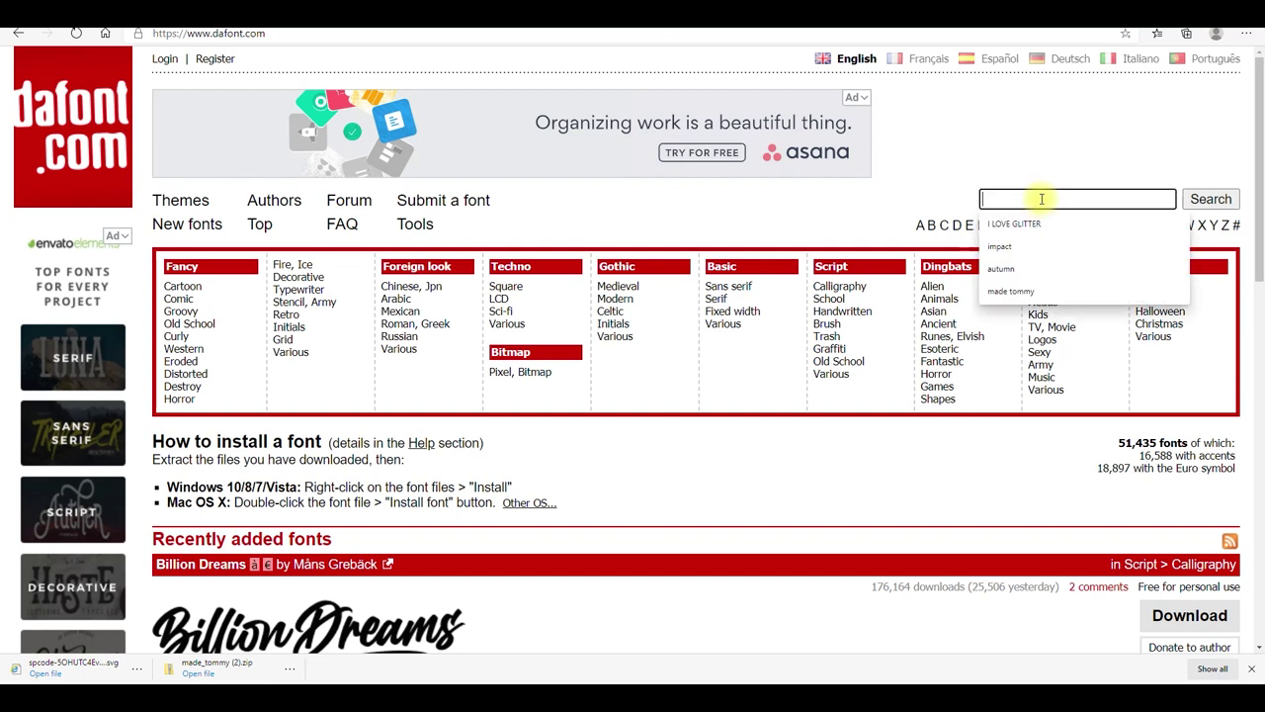
key("Escape")
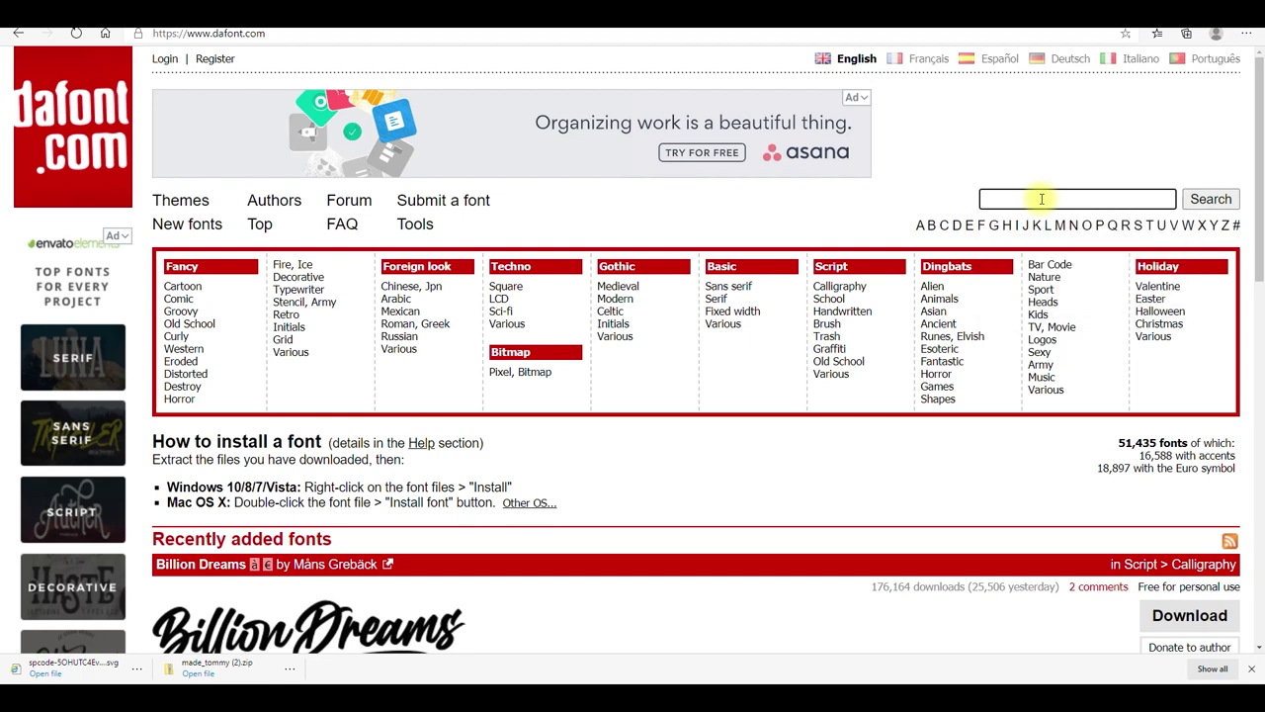
type("made ")
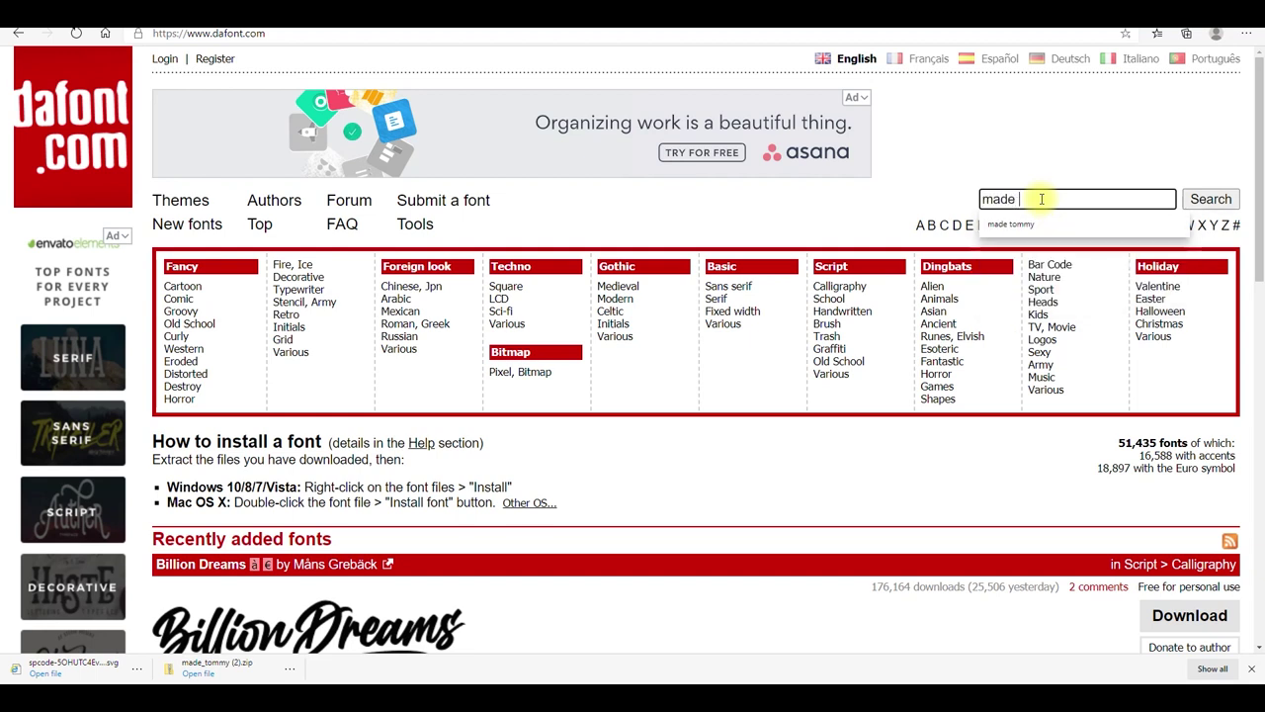
type("tommy")
key("Return")
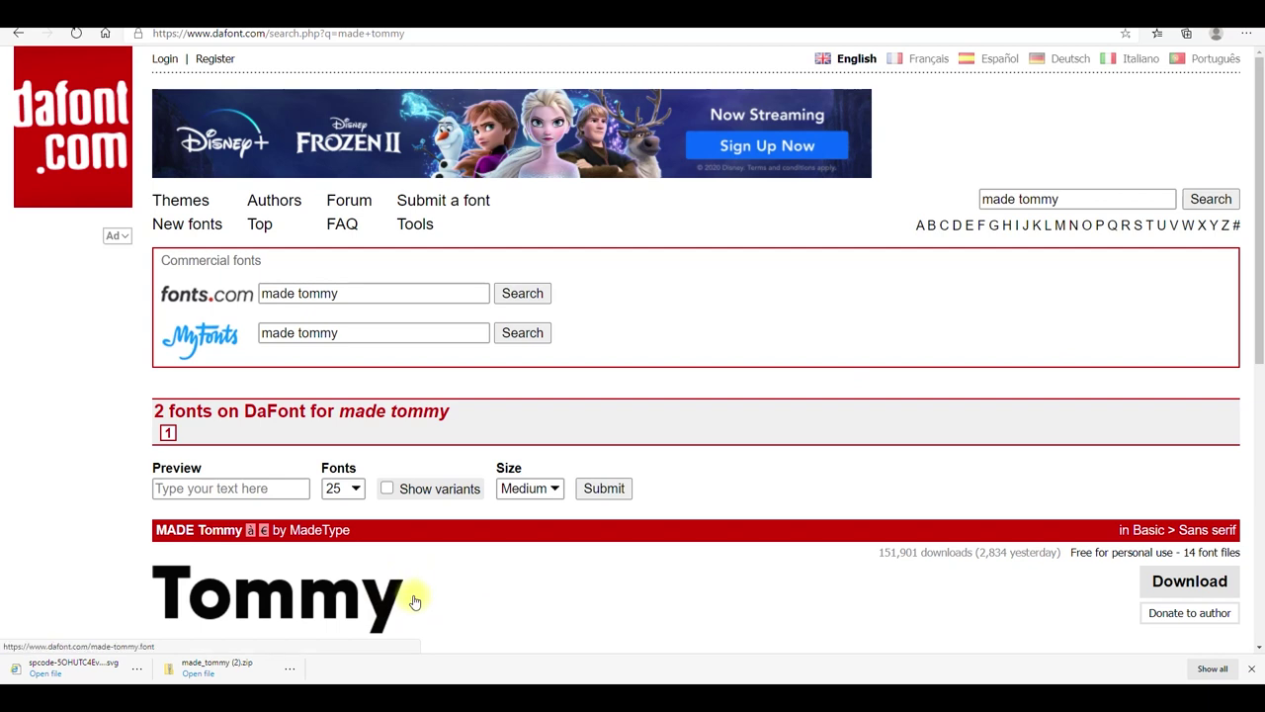
- Download the MADE Tommy font, show the zip in its folder, and open the MADE TOMMY Regular font file
scroll(415, 600, "down", 1)
scroll(415, 600, "down", 1)
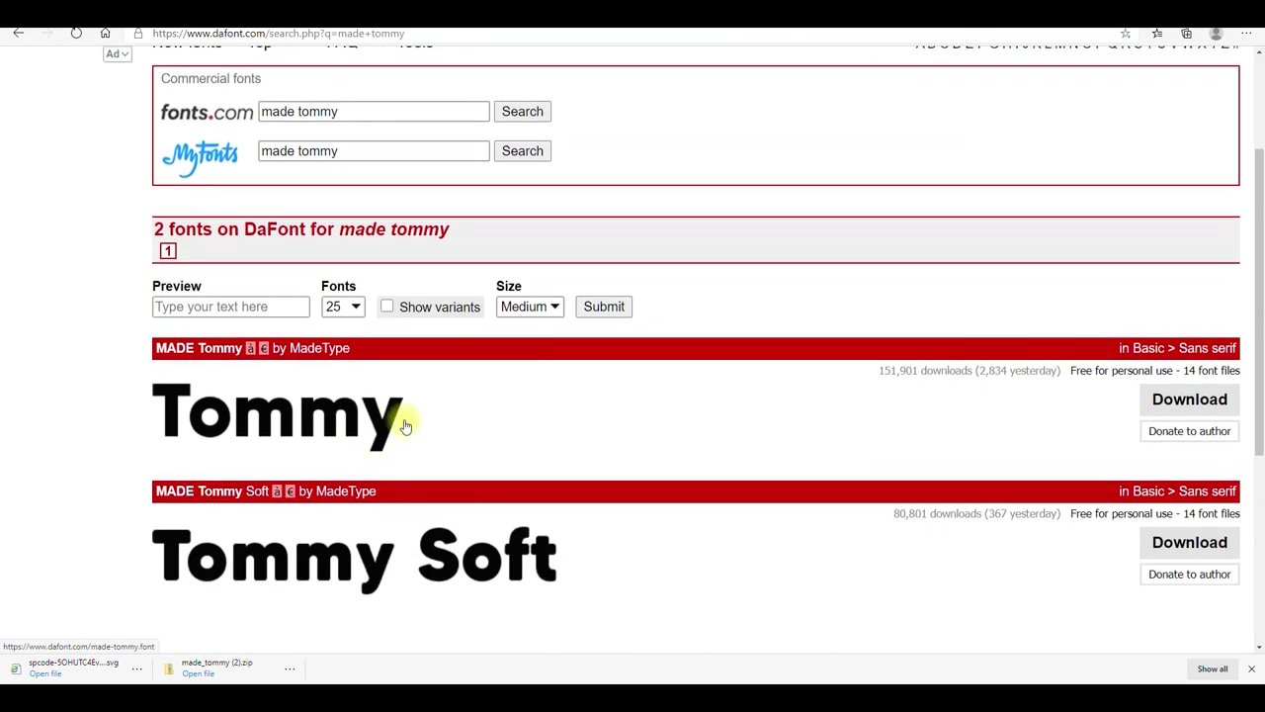
left_click(1213, 398)
left_click(136, 669)
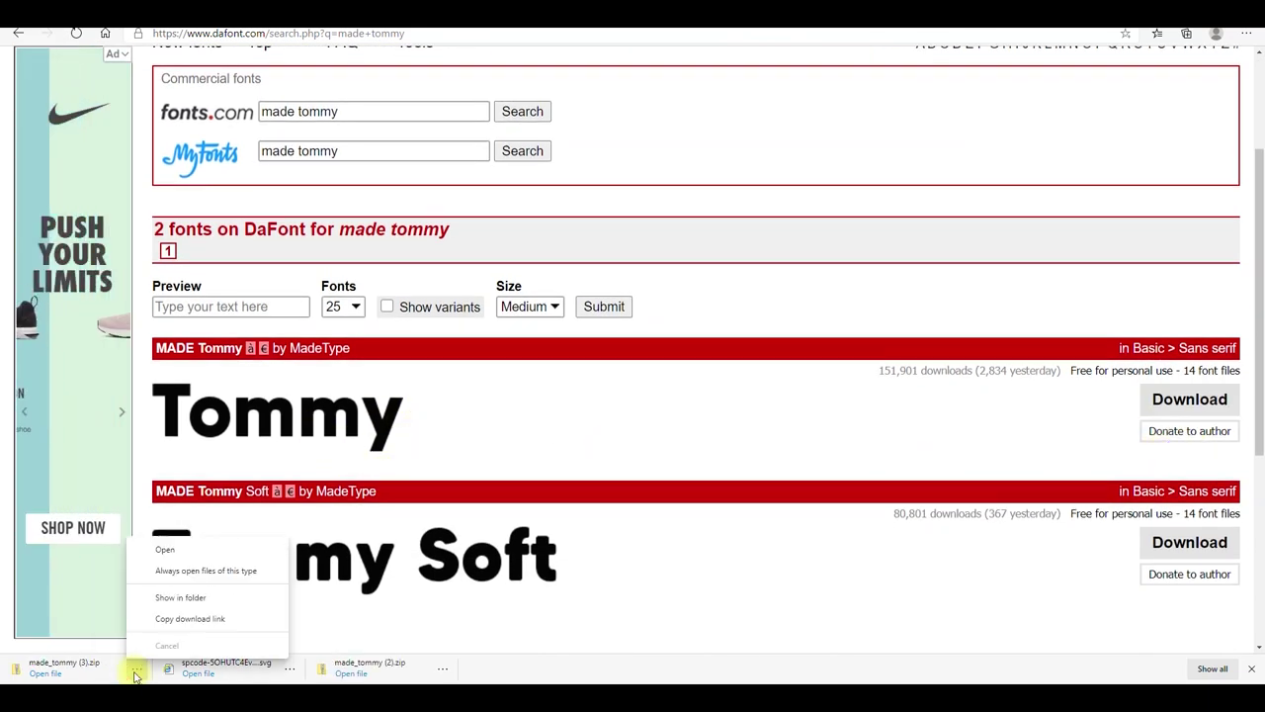
left_click(190, 598)
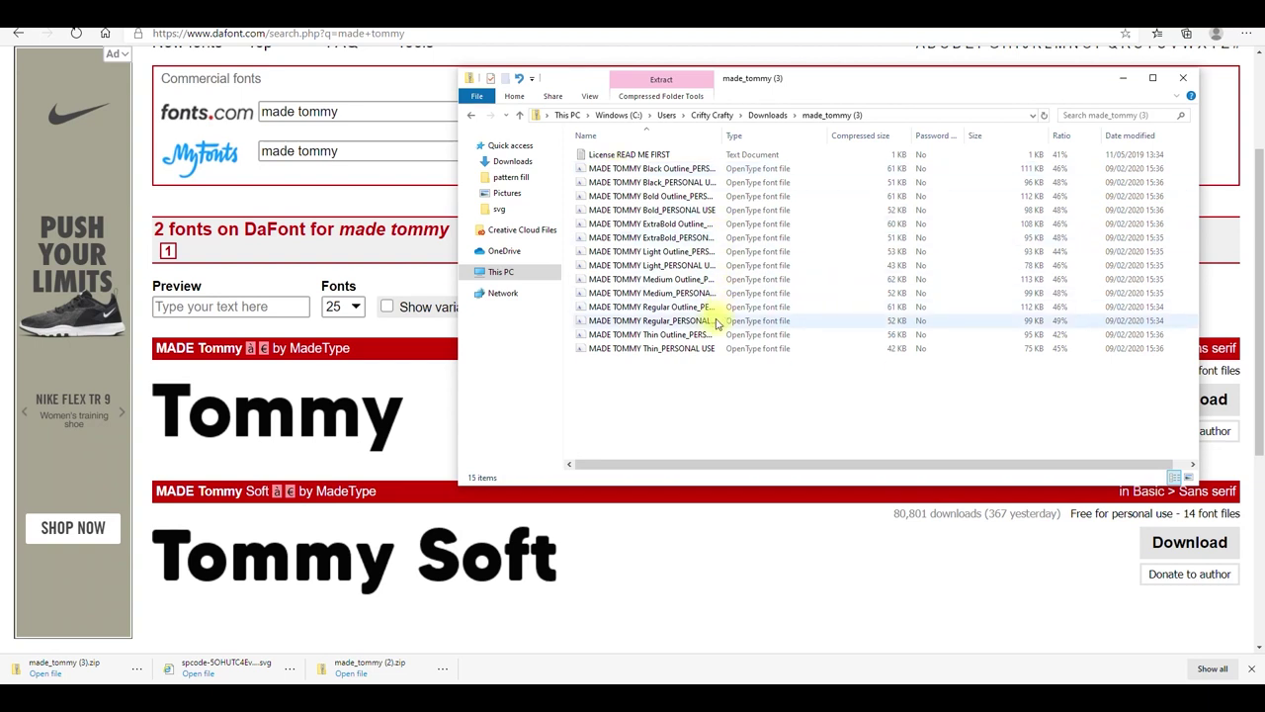
double_click(650, 322)
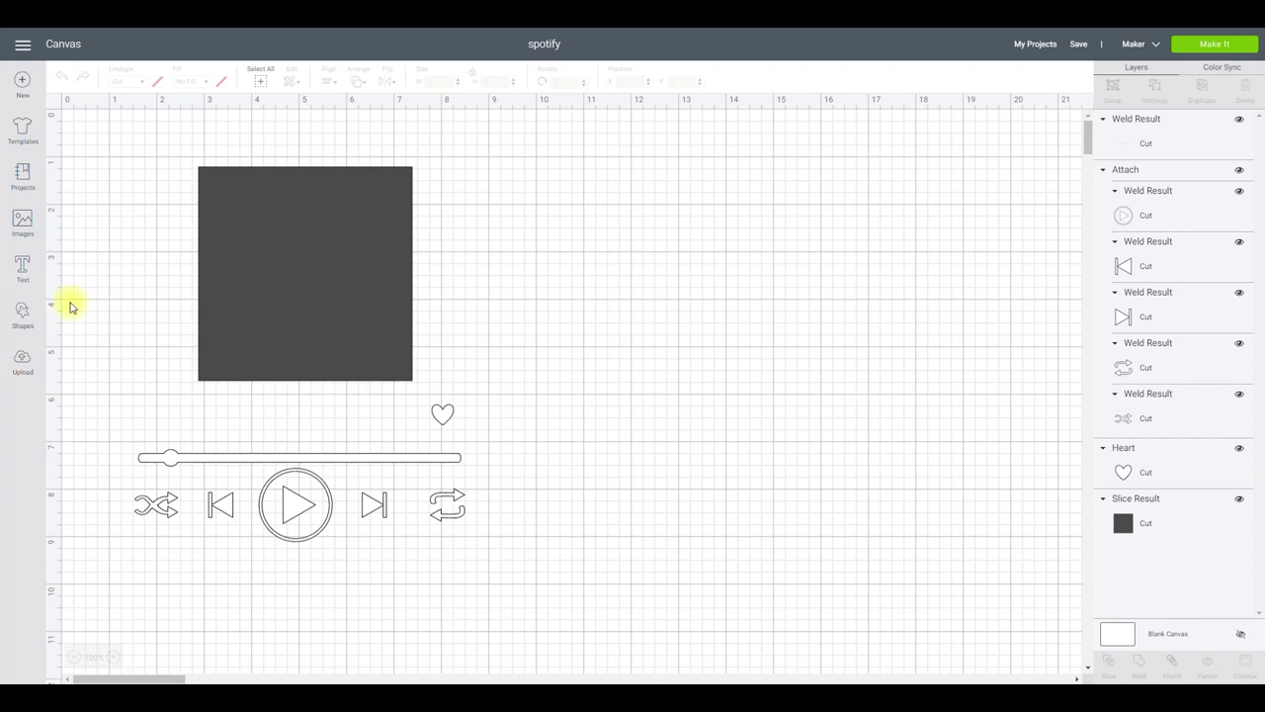
- Back in Cricut Design Space, add a text box to the canvas and set its font to MADE TOMMY
left_click(23, 265)
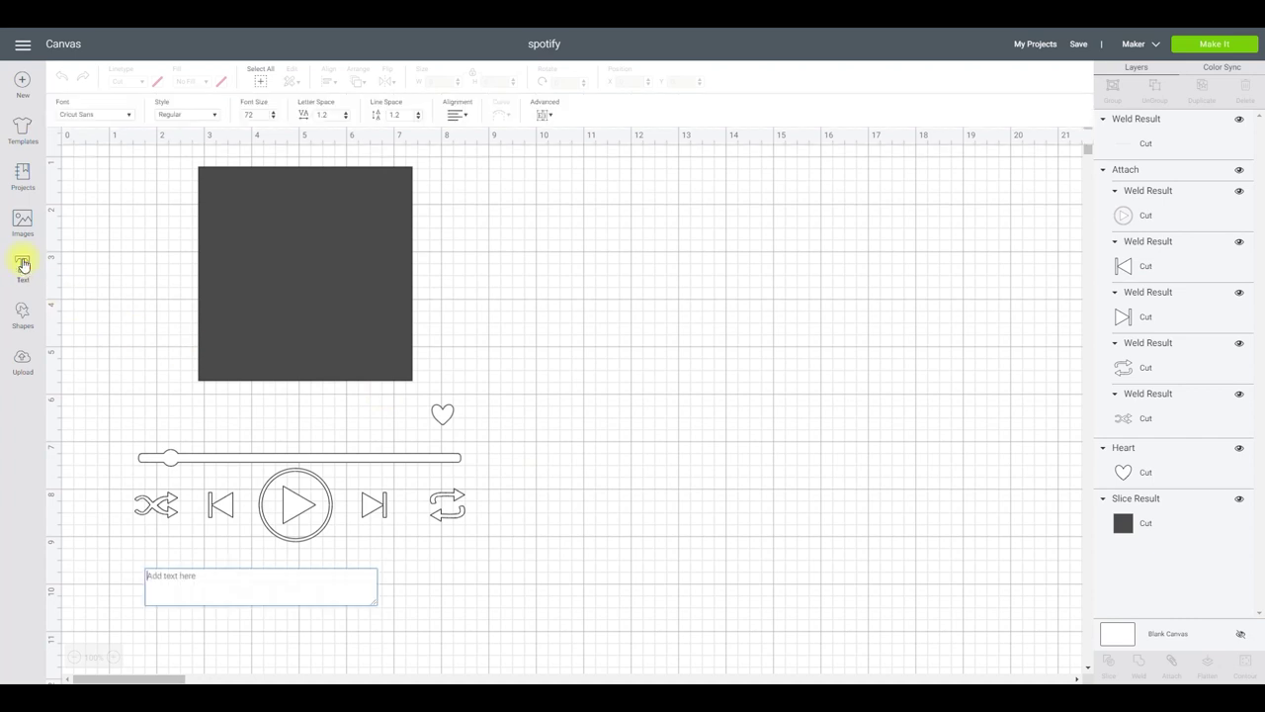
left_click(95, 117)
left_click(980, 84)
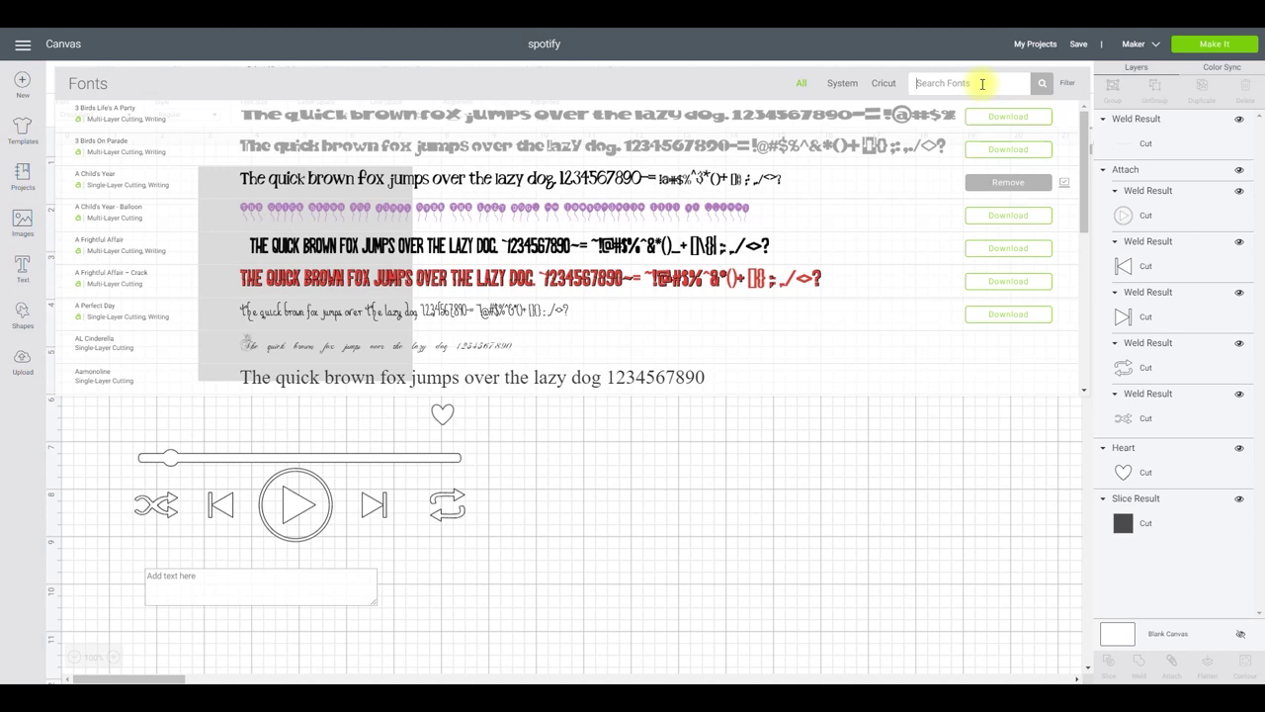
type("made")
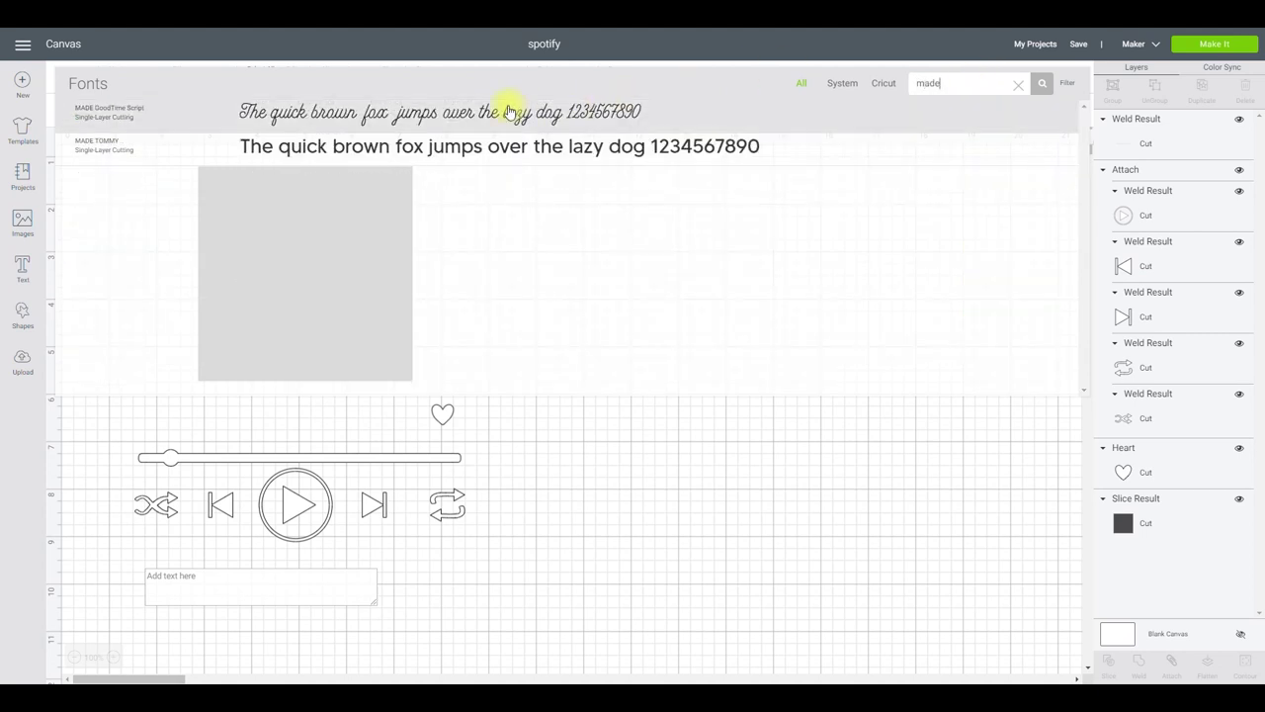
left_click(451, 146)
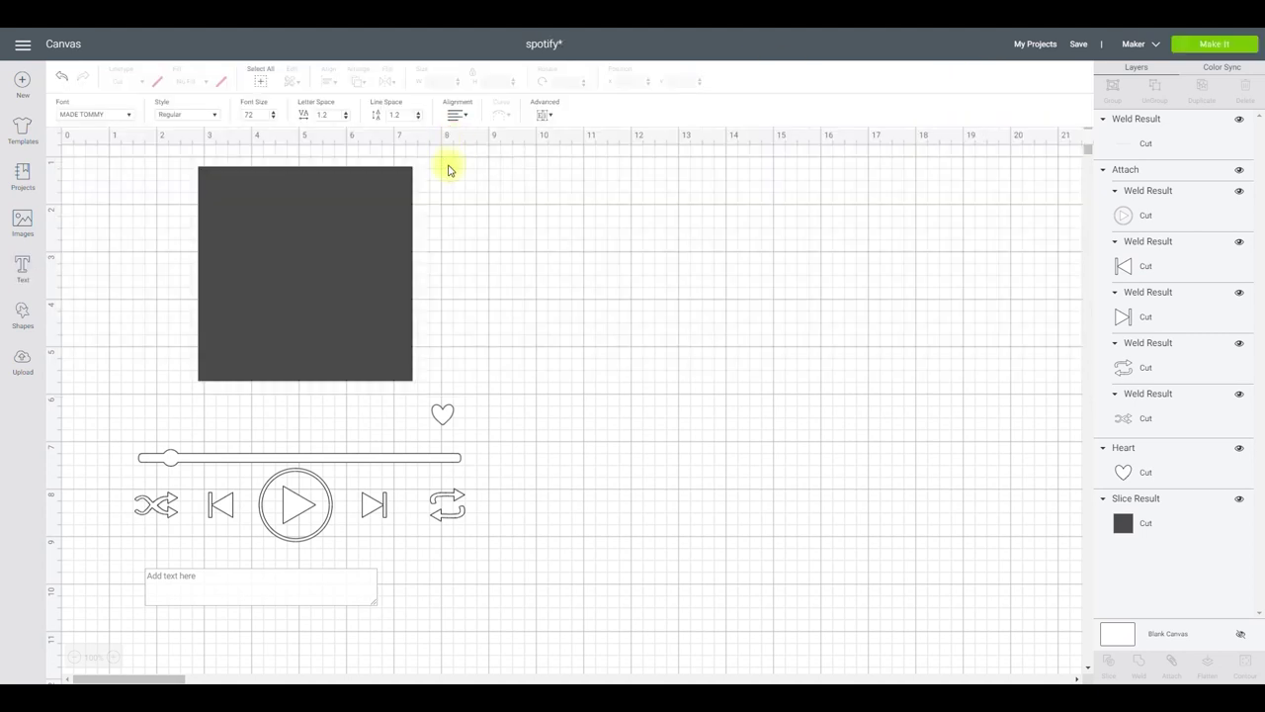
- Enter the song title "A Groovy Kind of Love", scaled about 5.15" wide, between the dark square and the progress bar
left_click(216, 589)
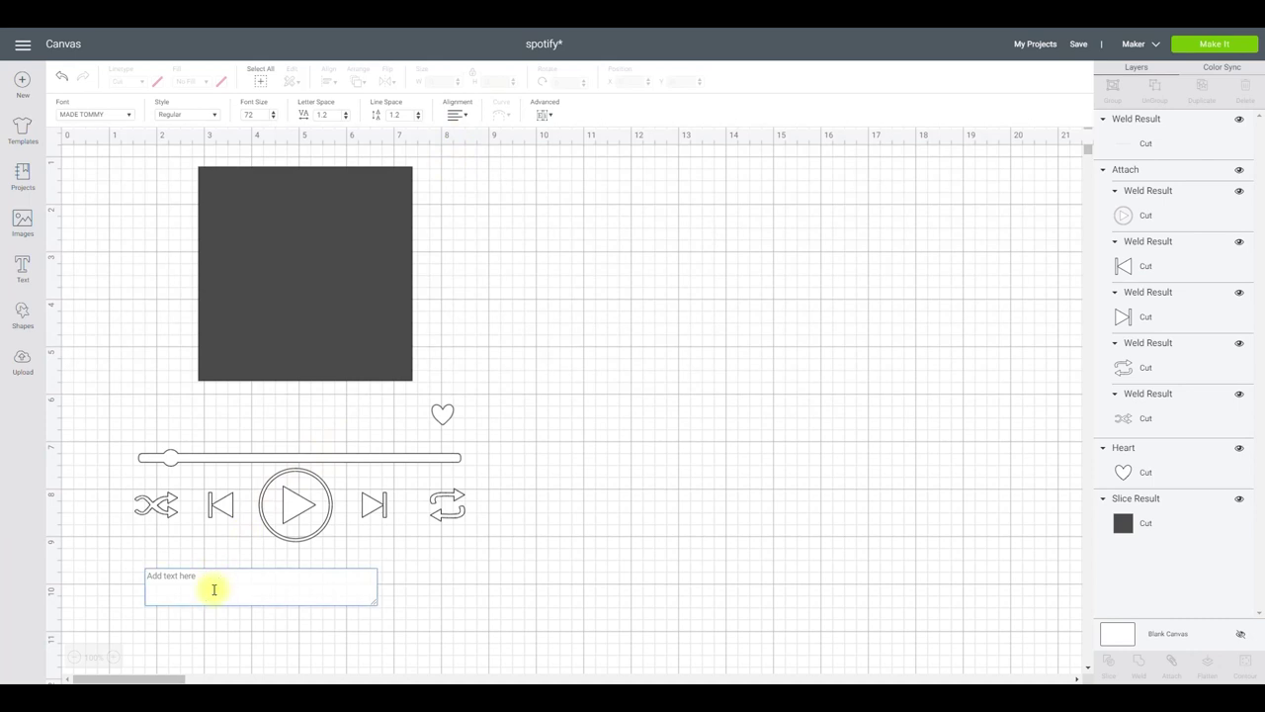
type("A Groovy Kind of Love")
left_click_drag(689, 556, 374, 419)
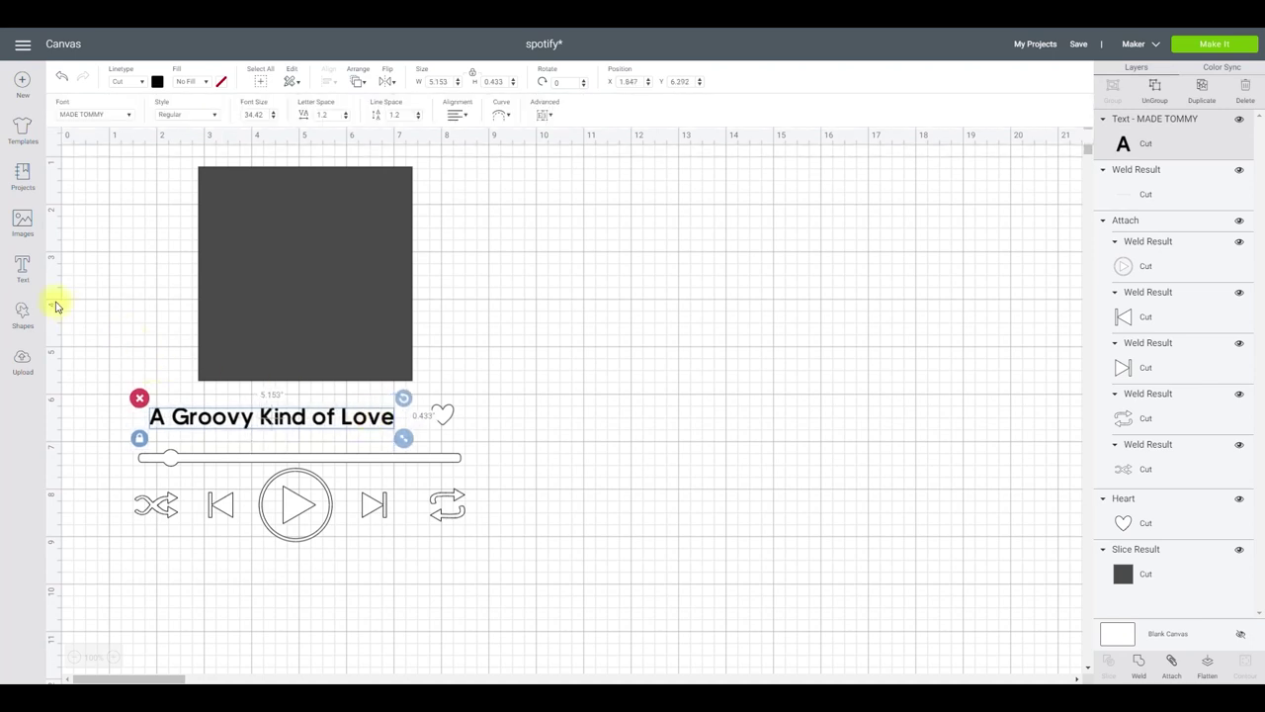
- Add the artist text "Phil Collins", scale it to about 2.53" wide, and place it directly under the song title
left_click(22, 265)
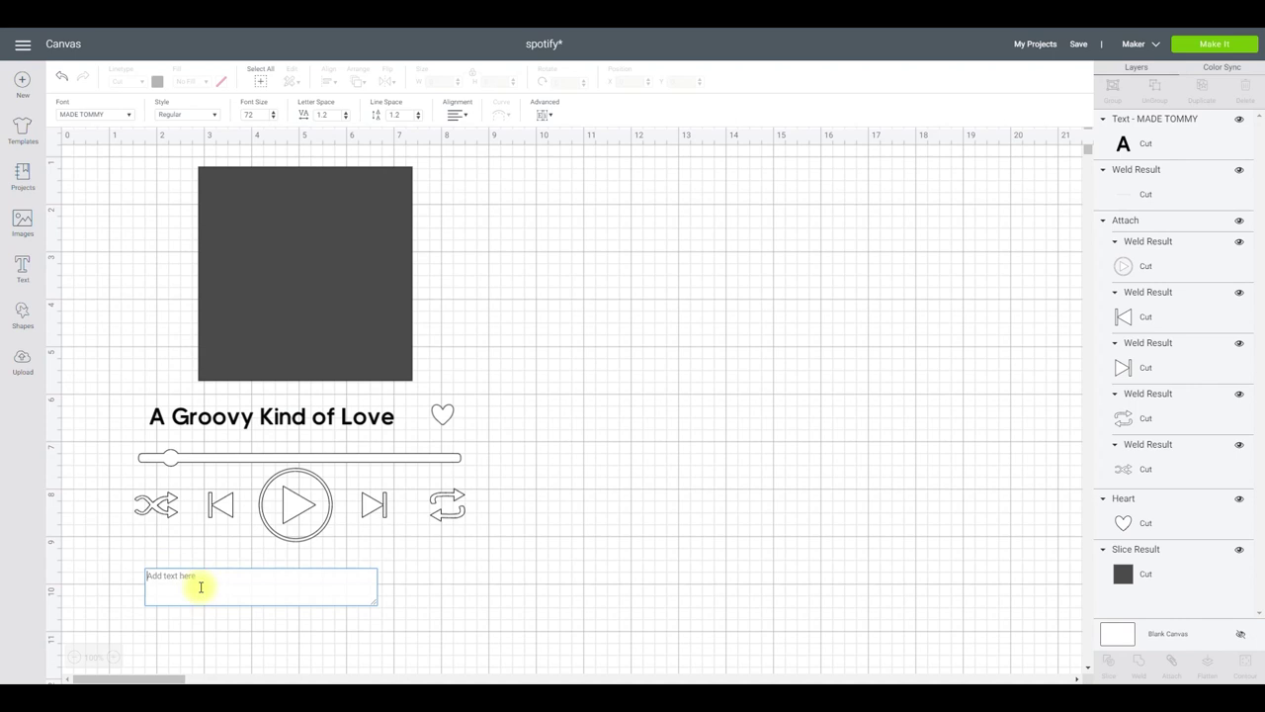
key("ctrl+v")
left_click(387, 554)
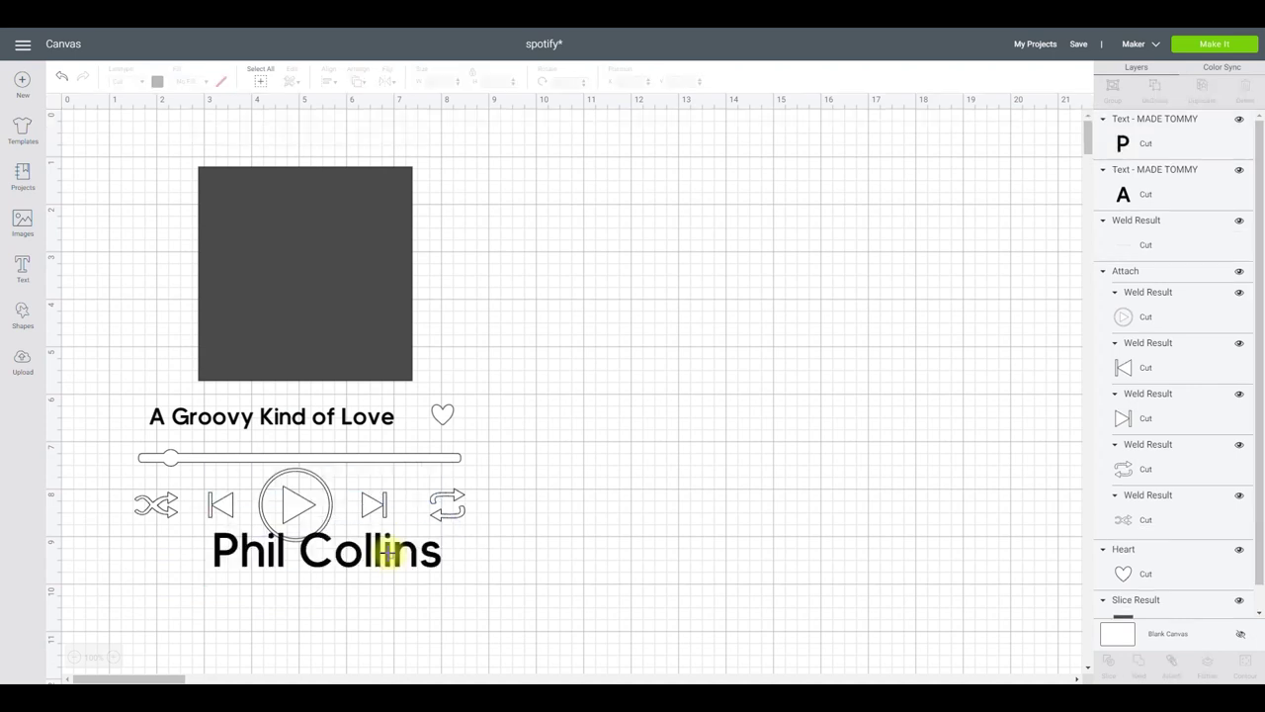
left_click(385, 563)
left_click(353, 508)
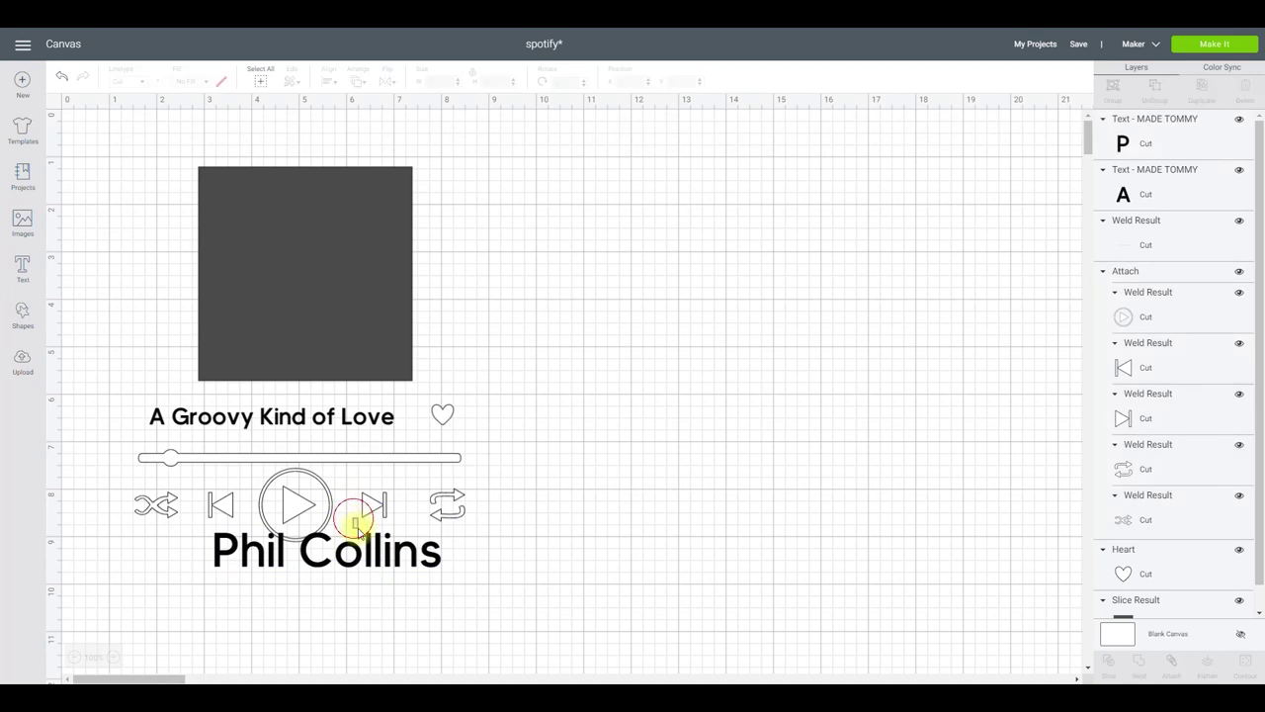
left_click(442, 575)
left_click_drag(450, 576, 336, 560)
left_click_drag(190, 536, 171, 447)
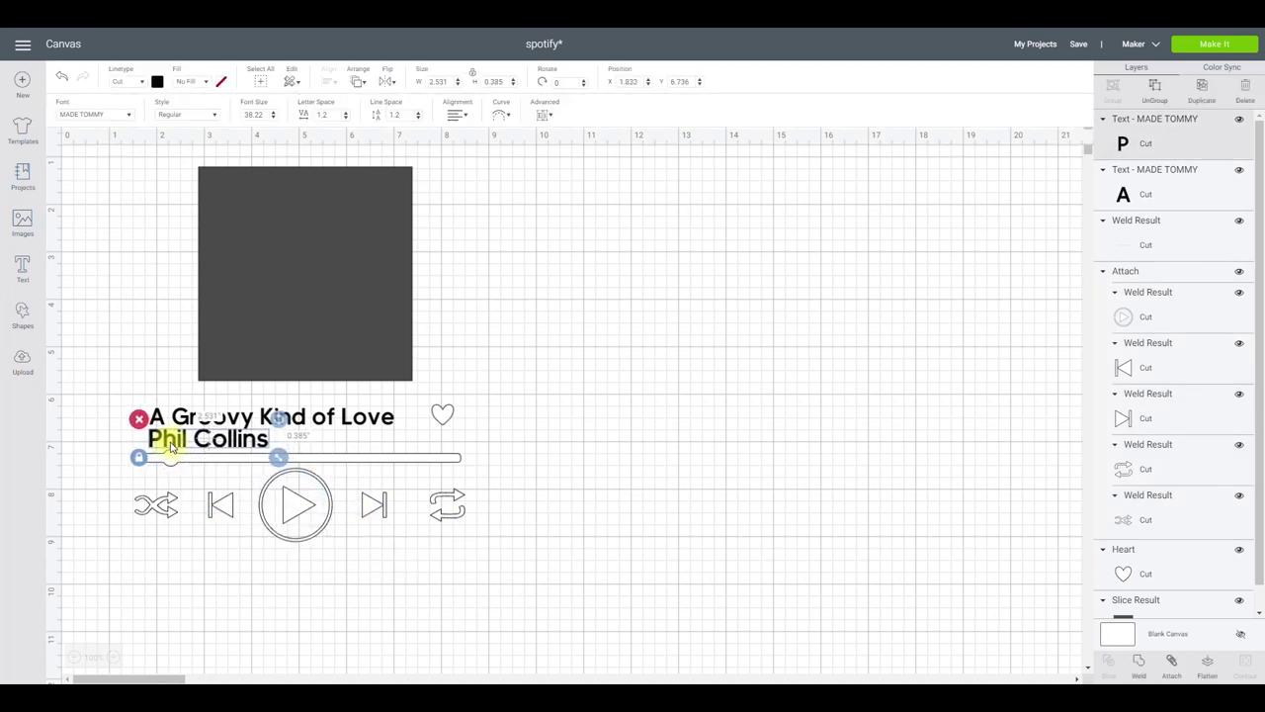
- Move the song title slightly up and left, and shrink the artist text to about 2.16" wide
left_click(317, 425)
left_click_drag(318, 425, 275, 420)
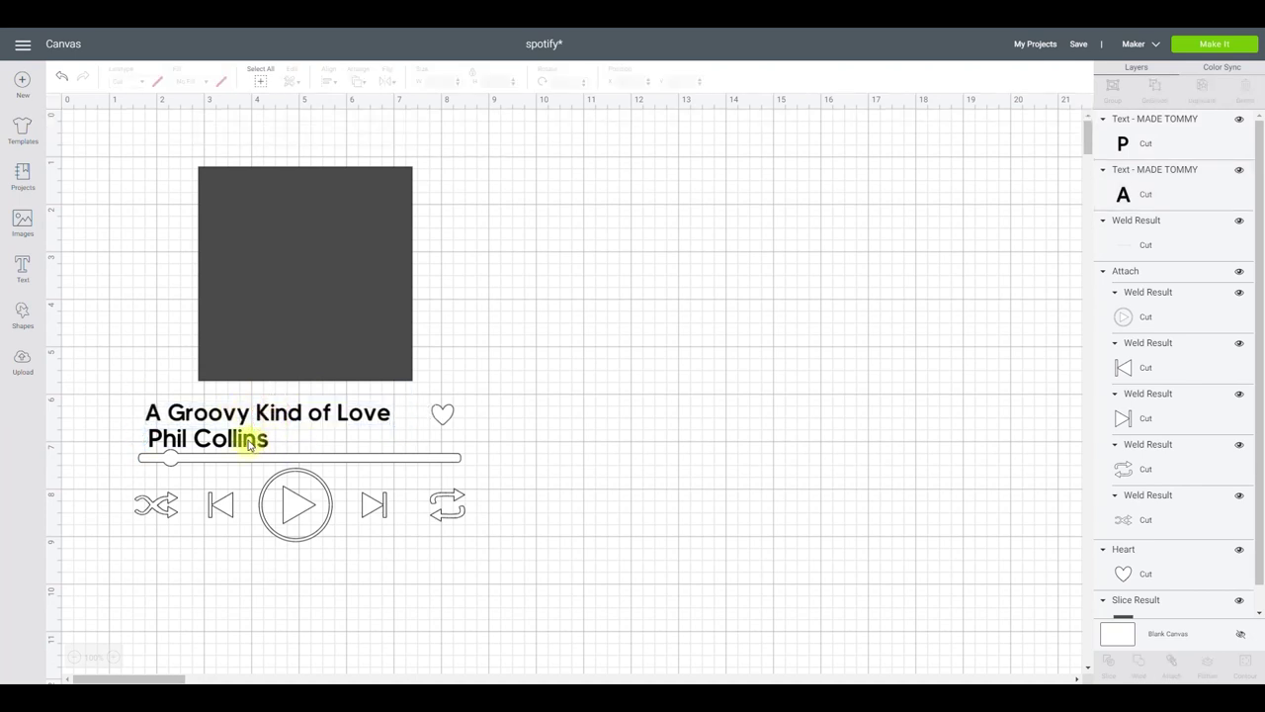
left_click(251, 443)
left_click_drag(277, 454, 262, 453)
left_click(240, 417)
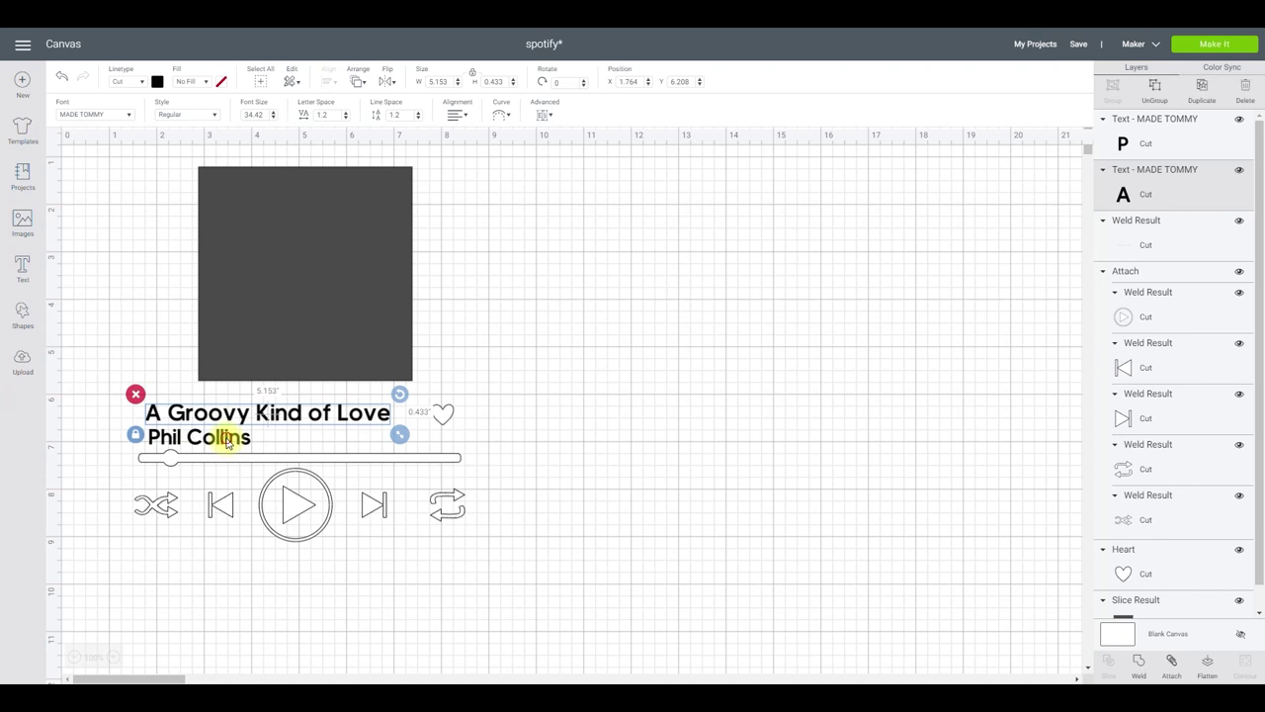
left_click(228, 442)
left_click(205, 437)
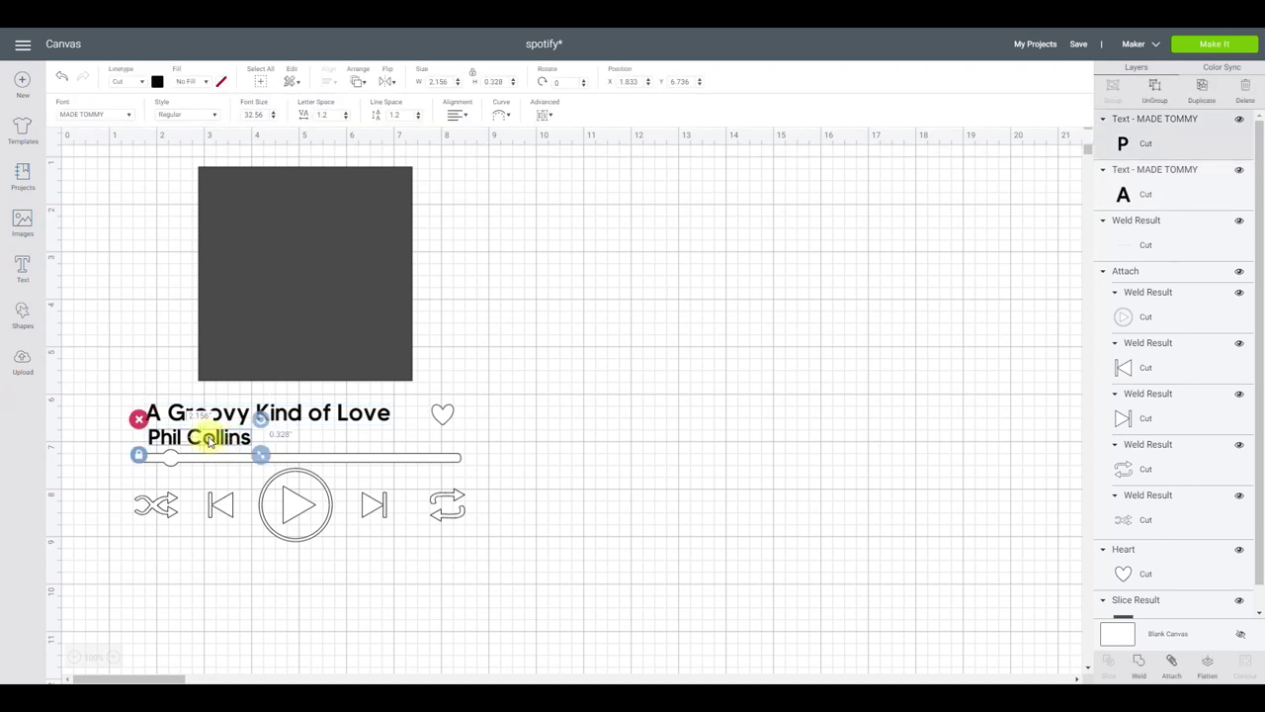
- Left-align the song title and artist text with each other and attach them
left_click(96, 411)
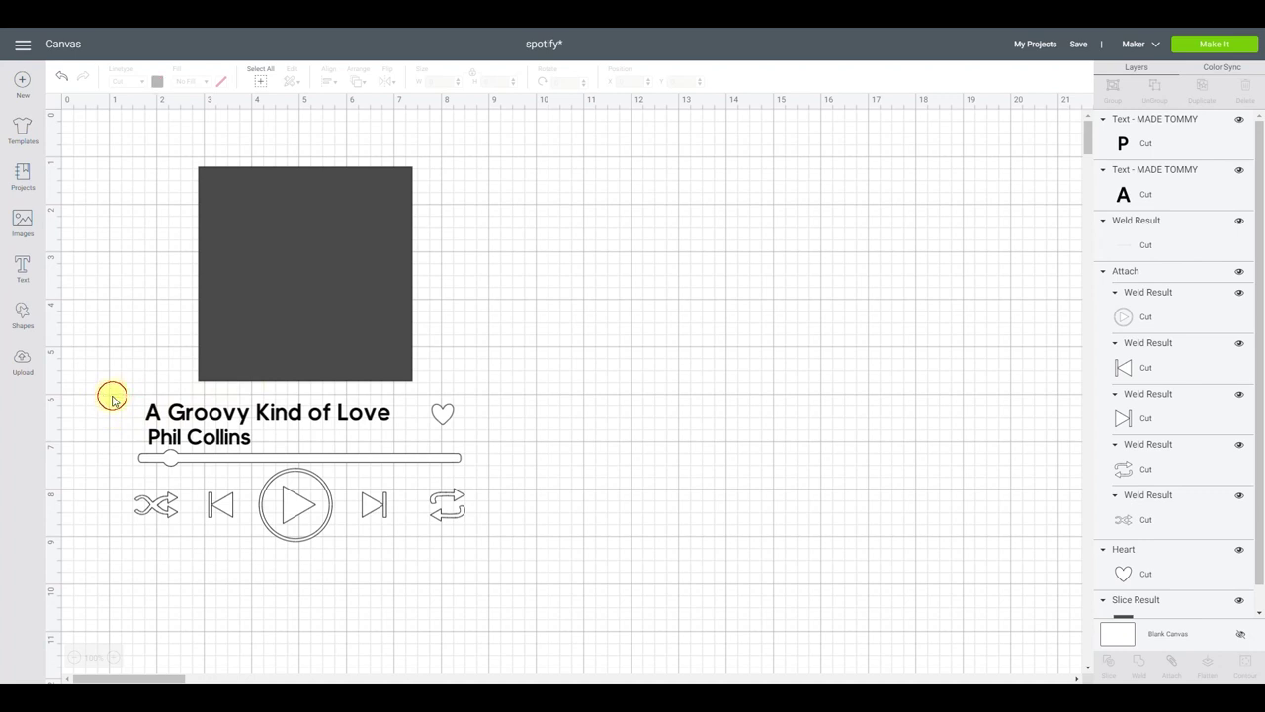
left_click(124, 399)
left_click_drag(125, 398, 247, 445)
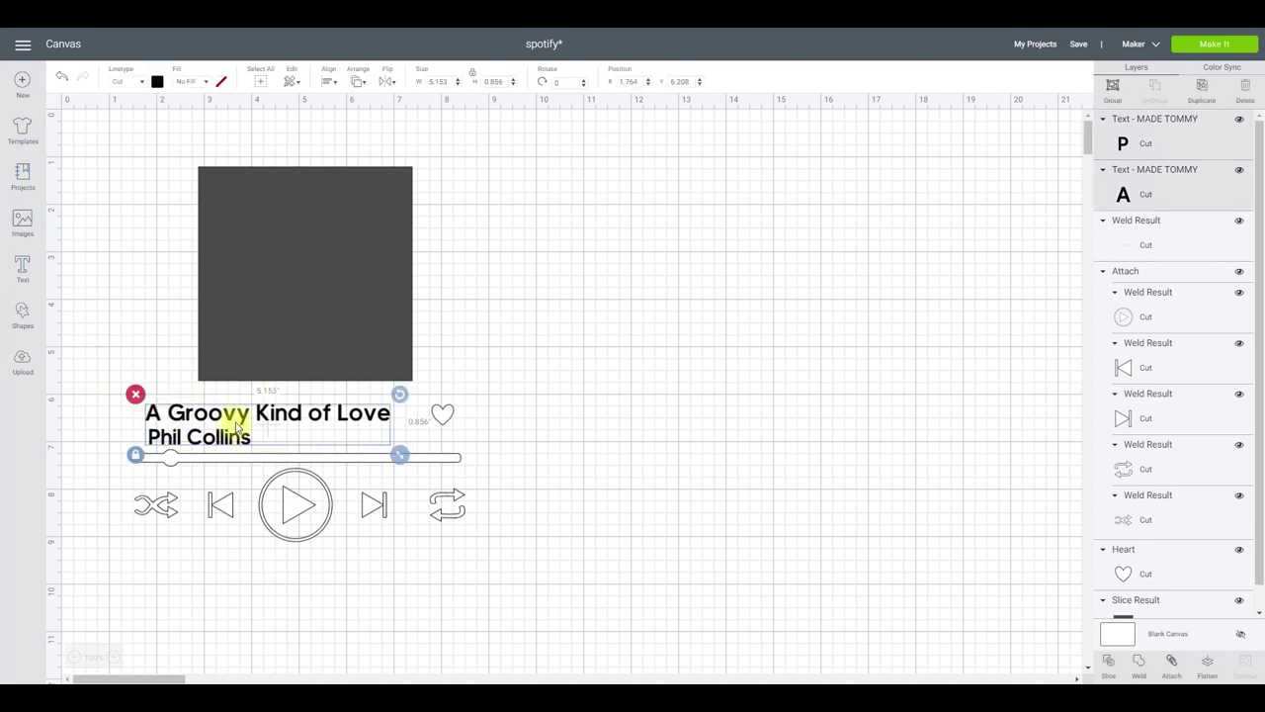
left_click(331, 79)
left_click(359, 119)
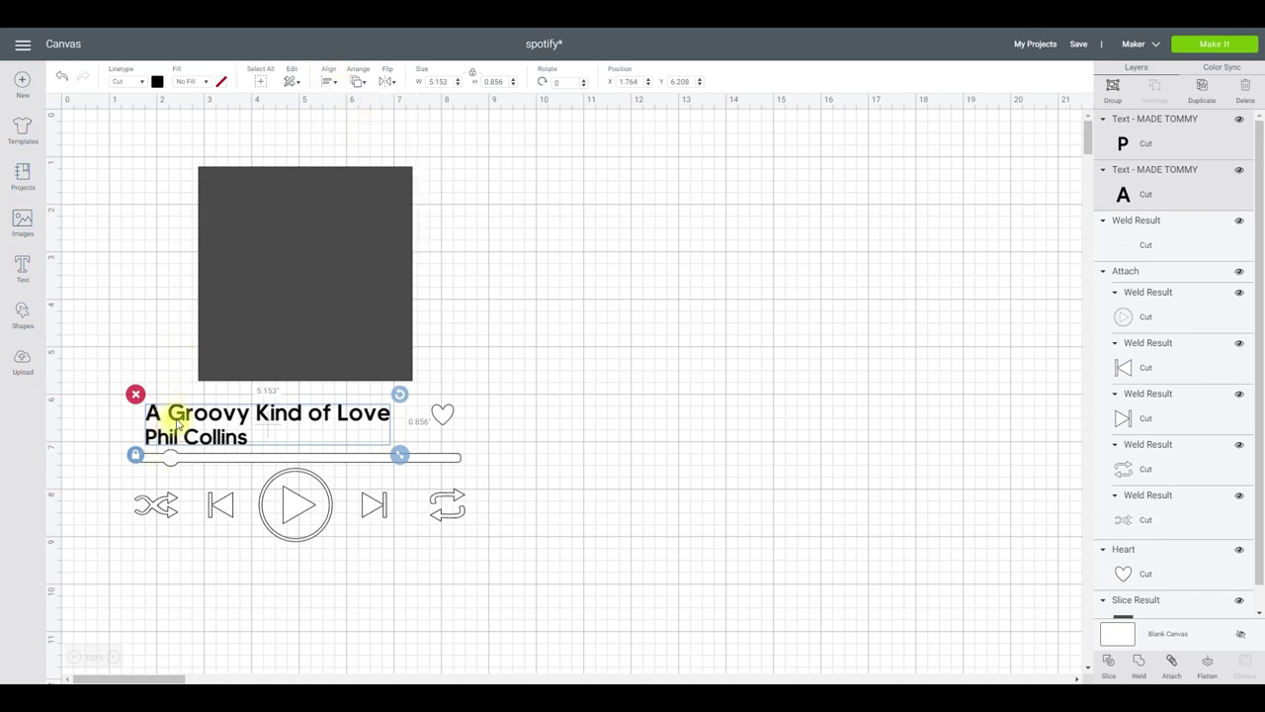
left_click(1175, 673)
left_click(575, 538)
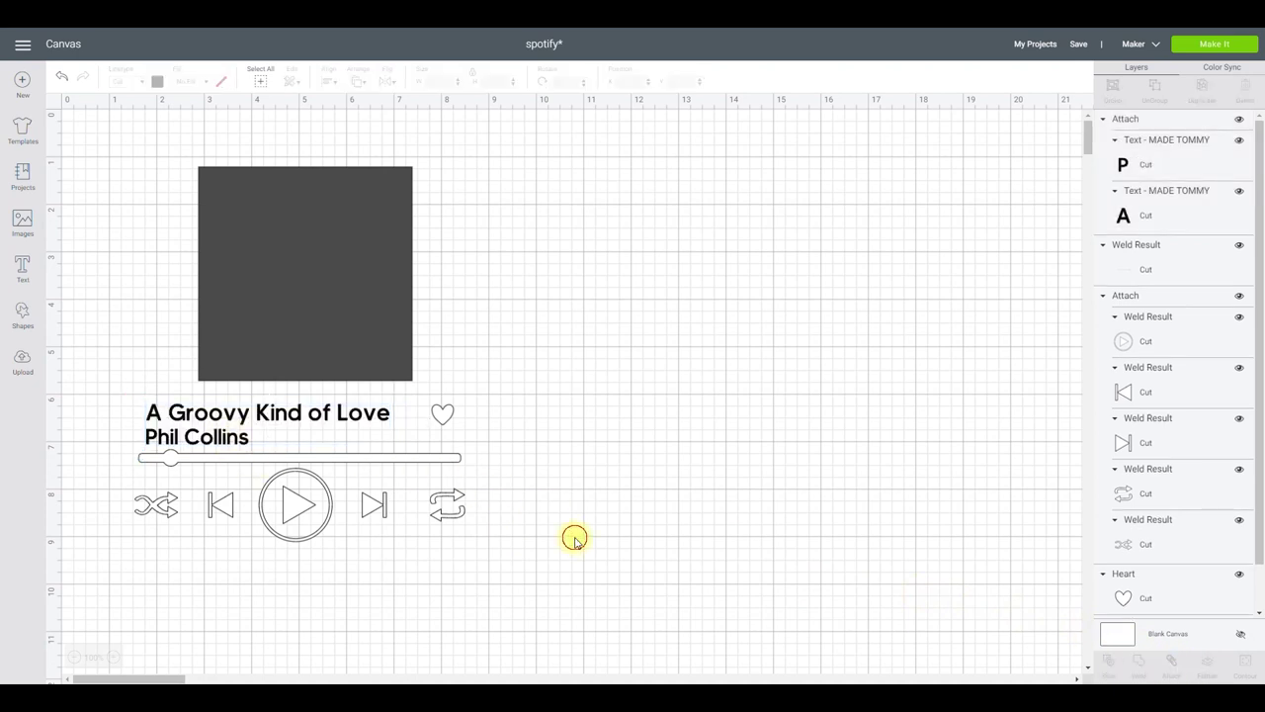
- Nudge the heart beside the song title slightly left and down
left_click(300, 505)
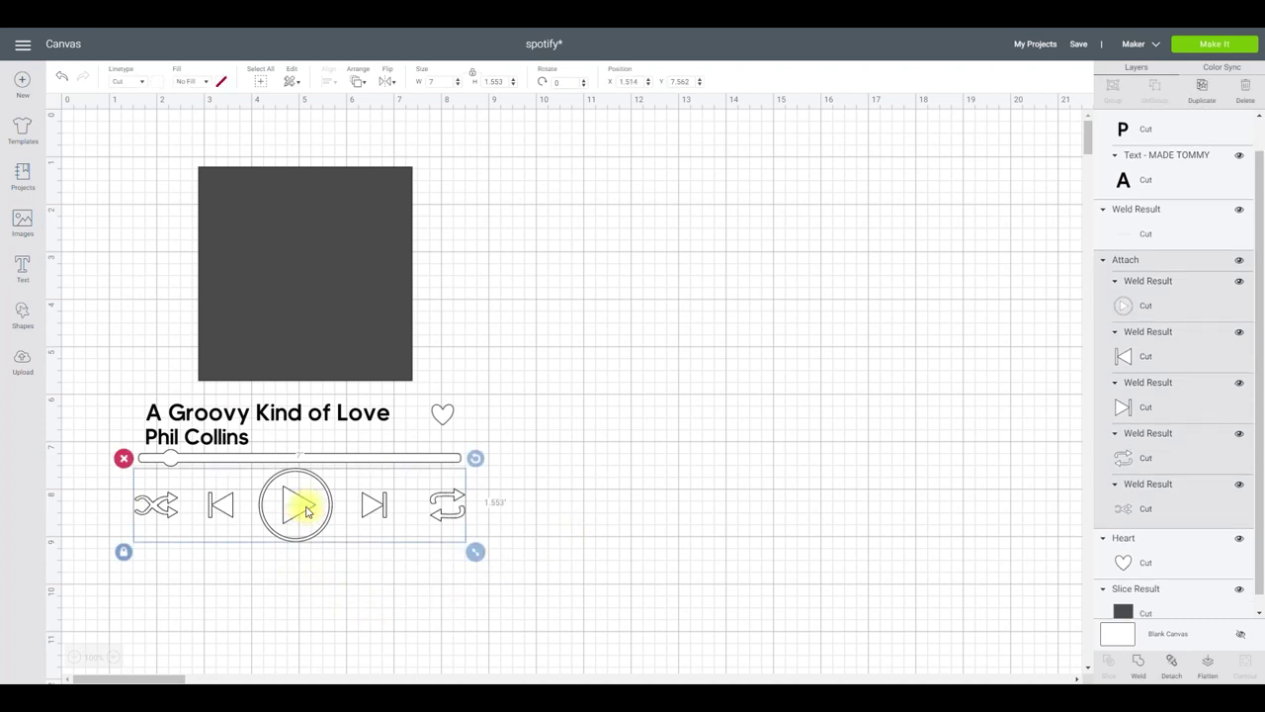
left_click(345, 453)
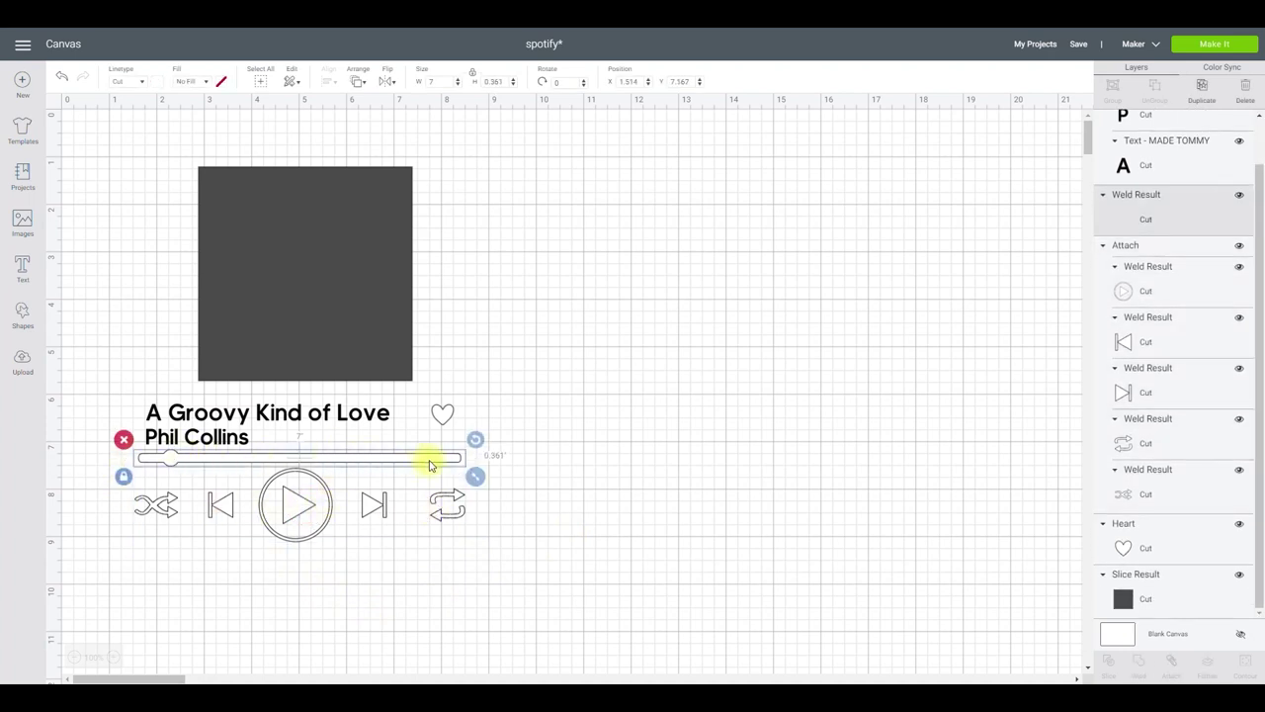
left_click(442, 414)
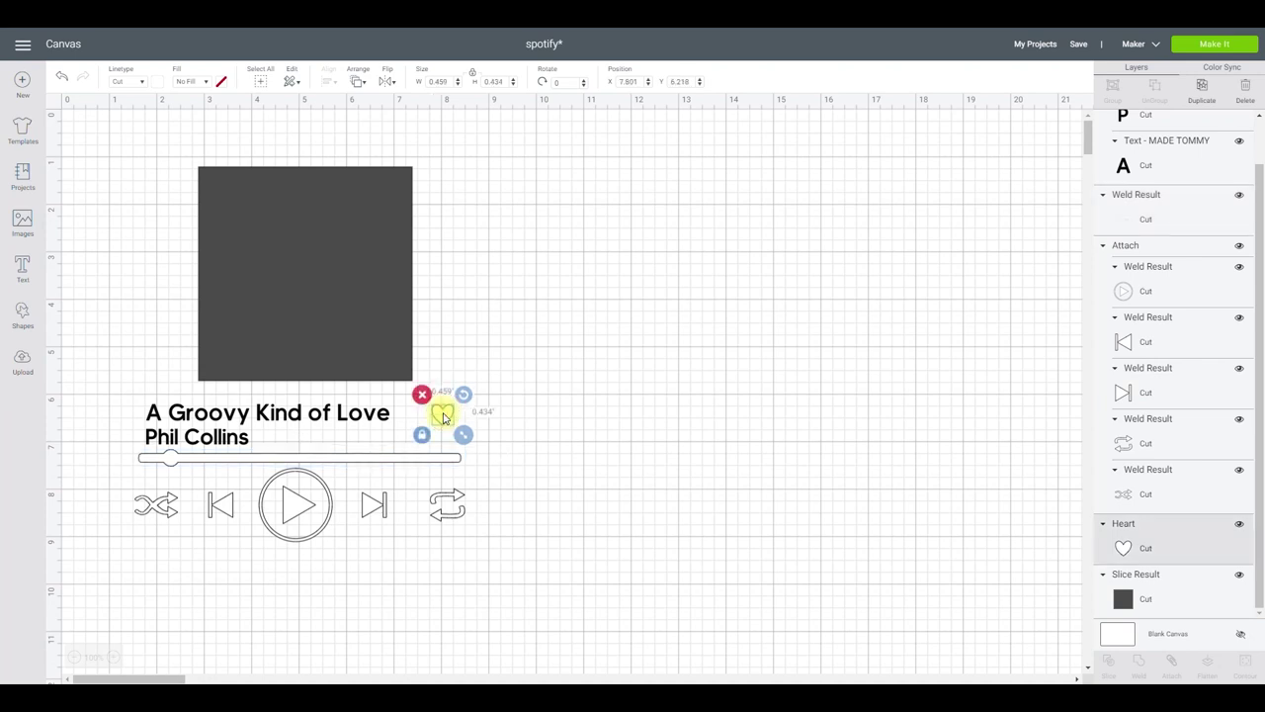
left_click_drag(443, 416, 440, 418)
left_click(94, 411)
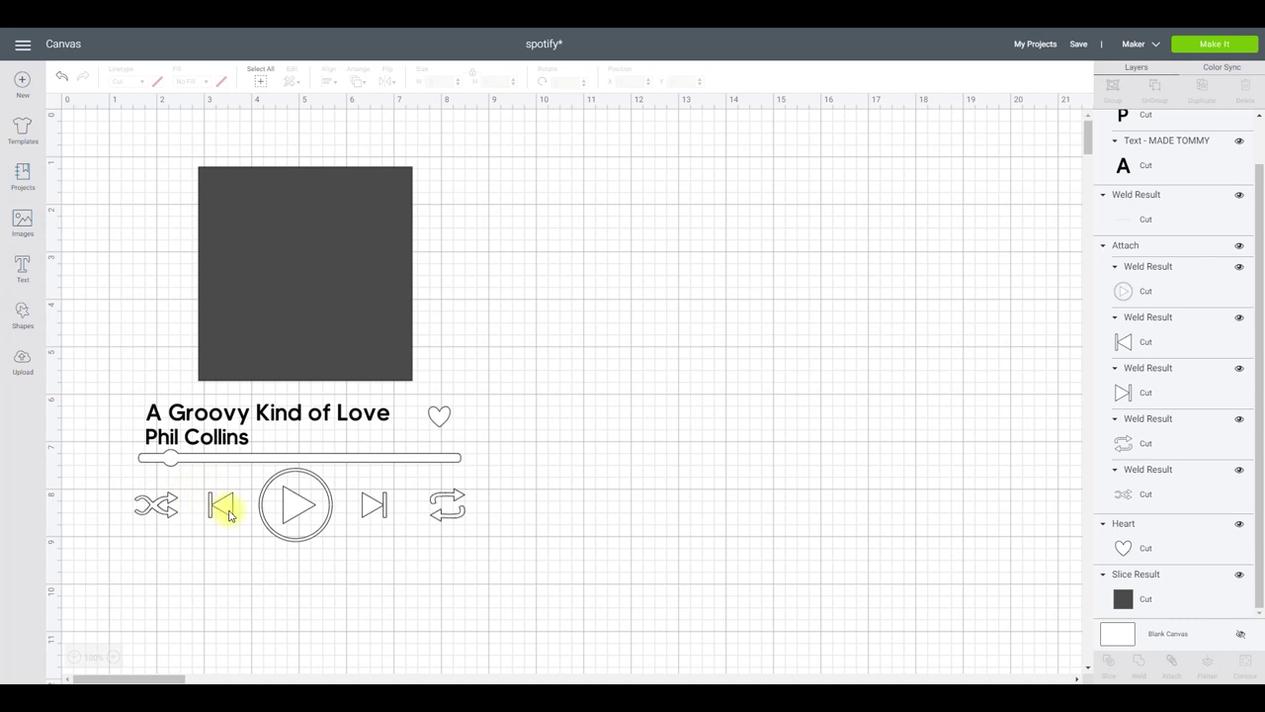
- Center the progress bar and the row of playback icons horizontally on each other and attach them
left_click(223, 506)
left_click(83, 520)
left_click_drag(104, 455, 381, 521)
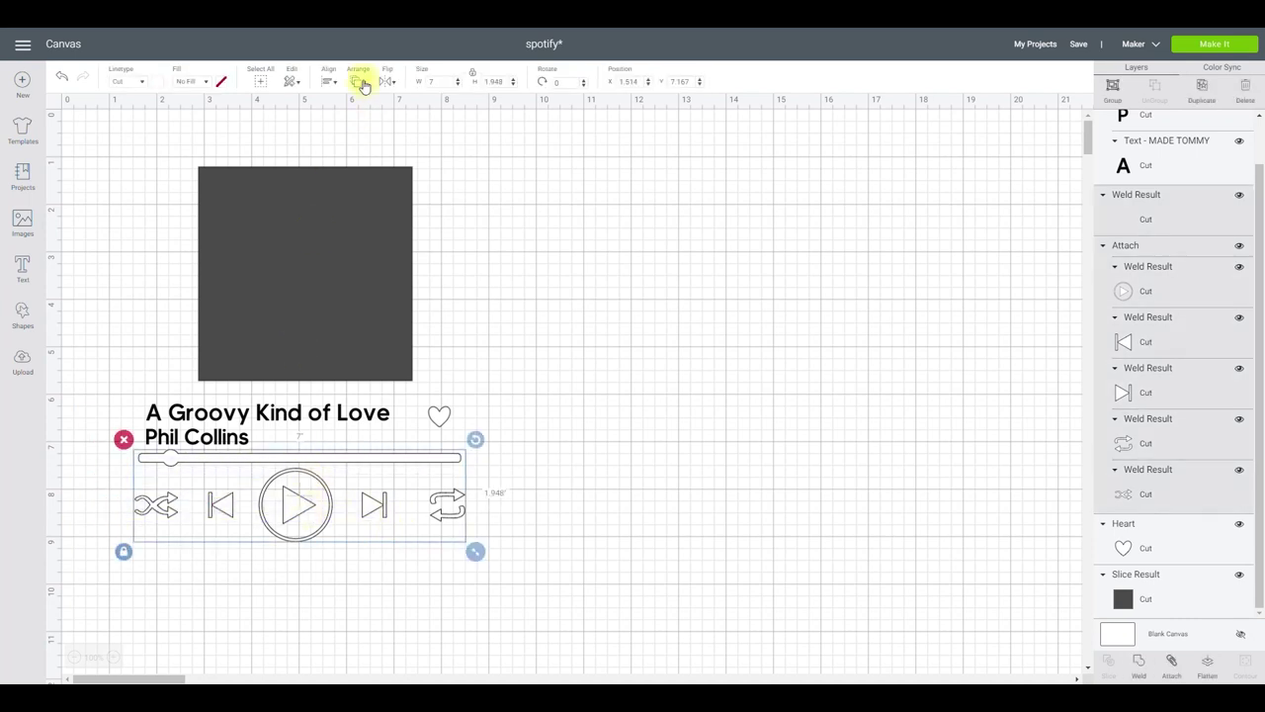
left_click(329, 77)
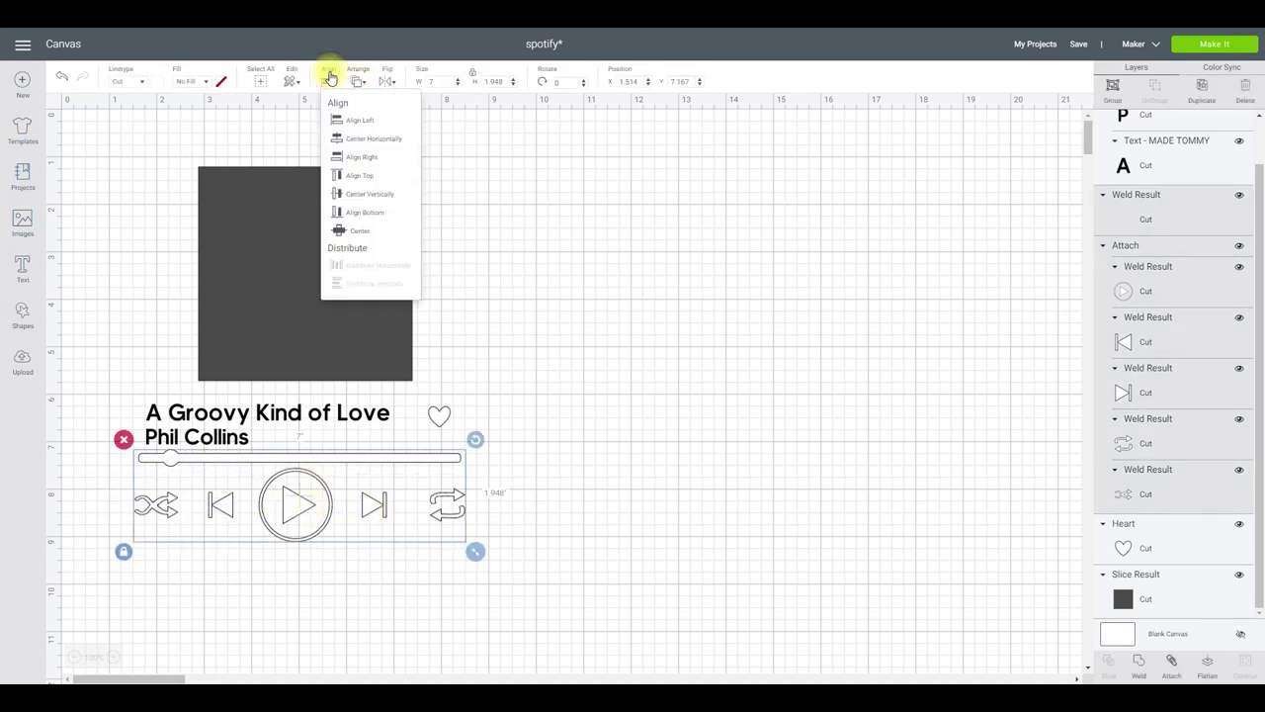
left_click(385, 138)
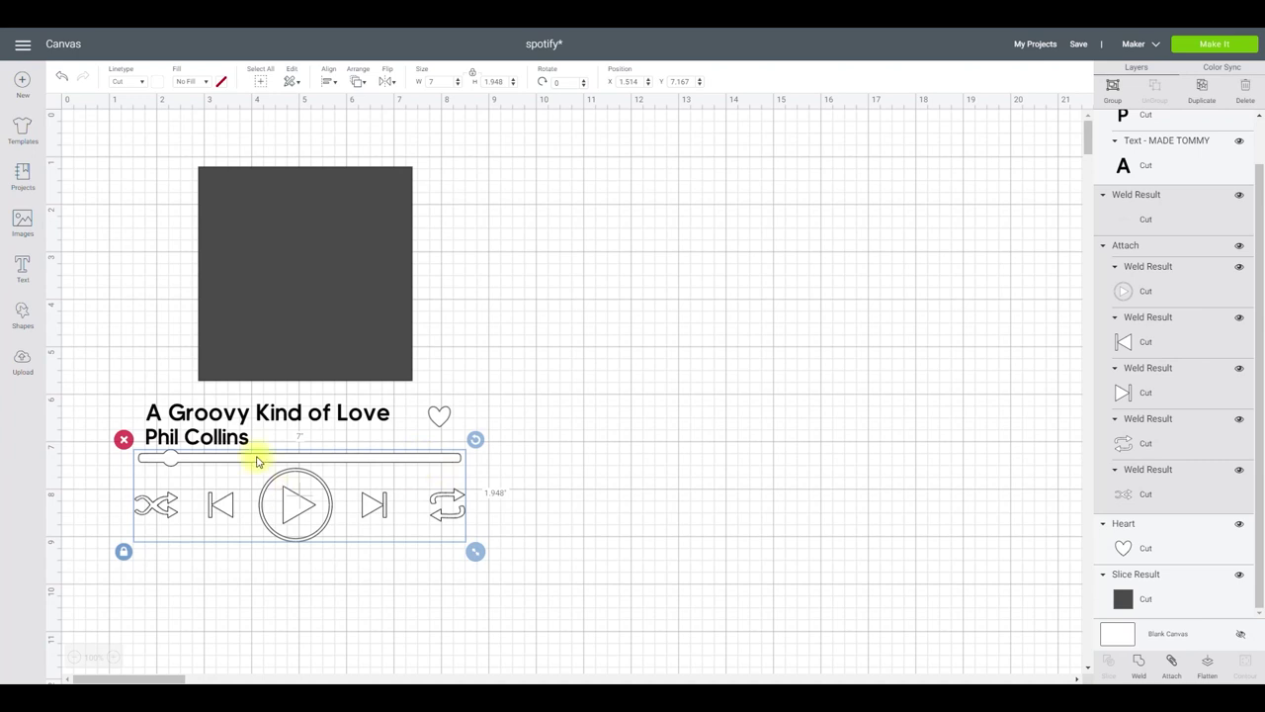
left_click(1172, 668)
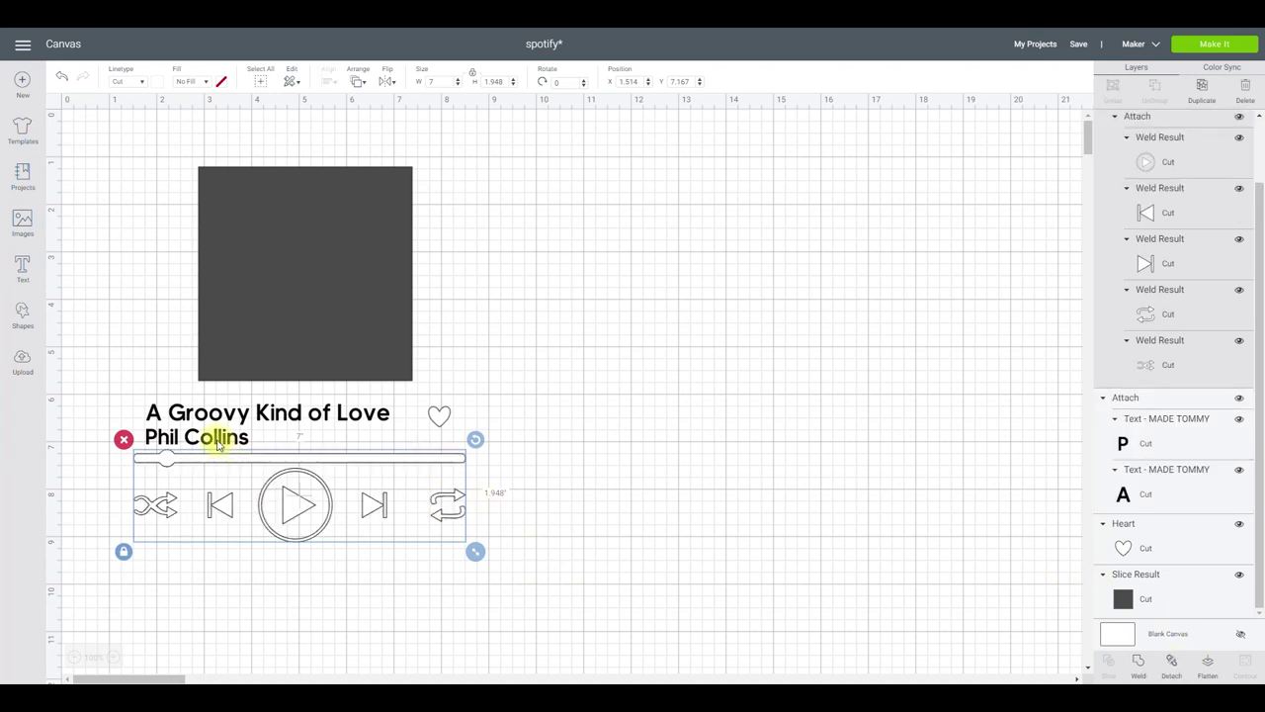
- Left-align the attached song title and artist text with the progress bar and playback controls
left_click(104, 395)
left_click_drag(106, 396, 230, 488)
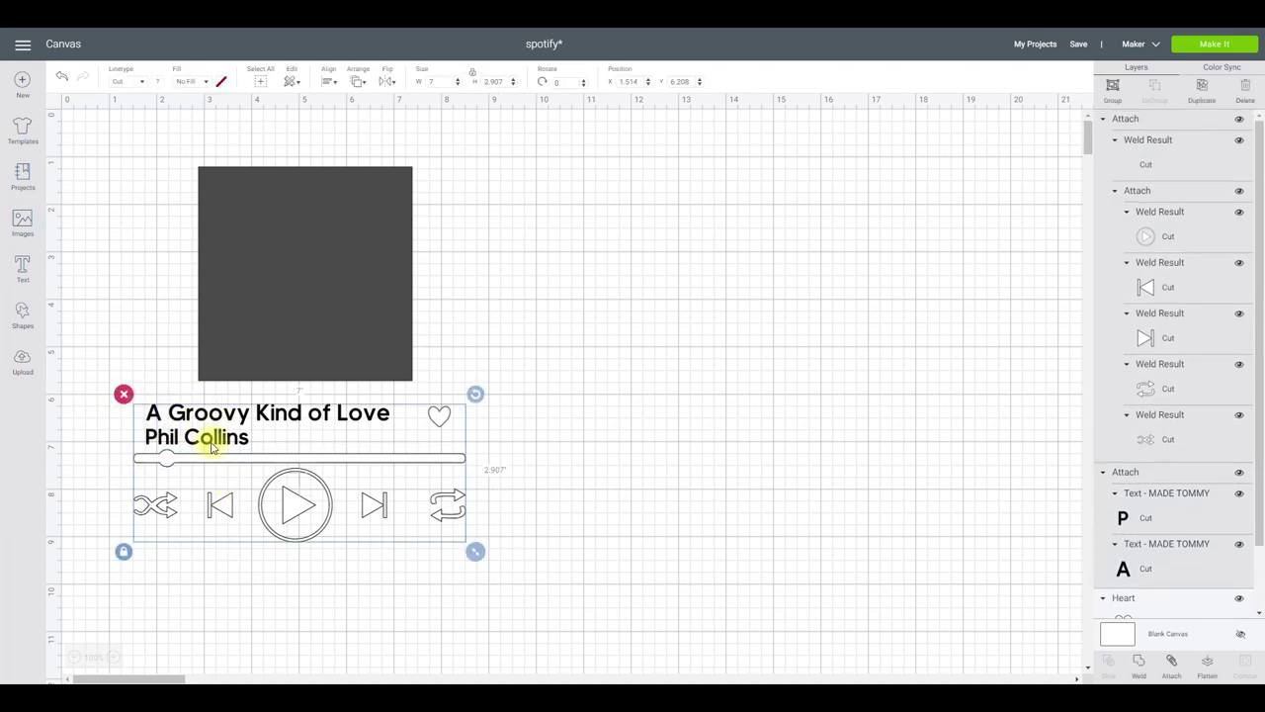
left_click(329, 81)
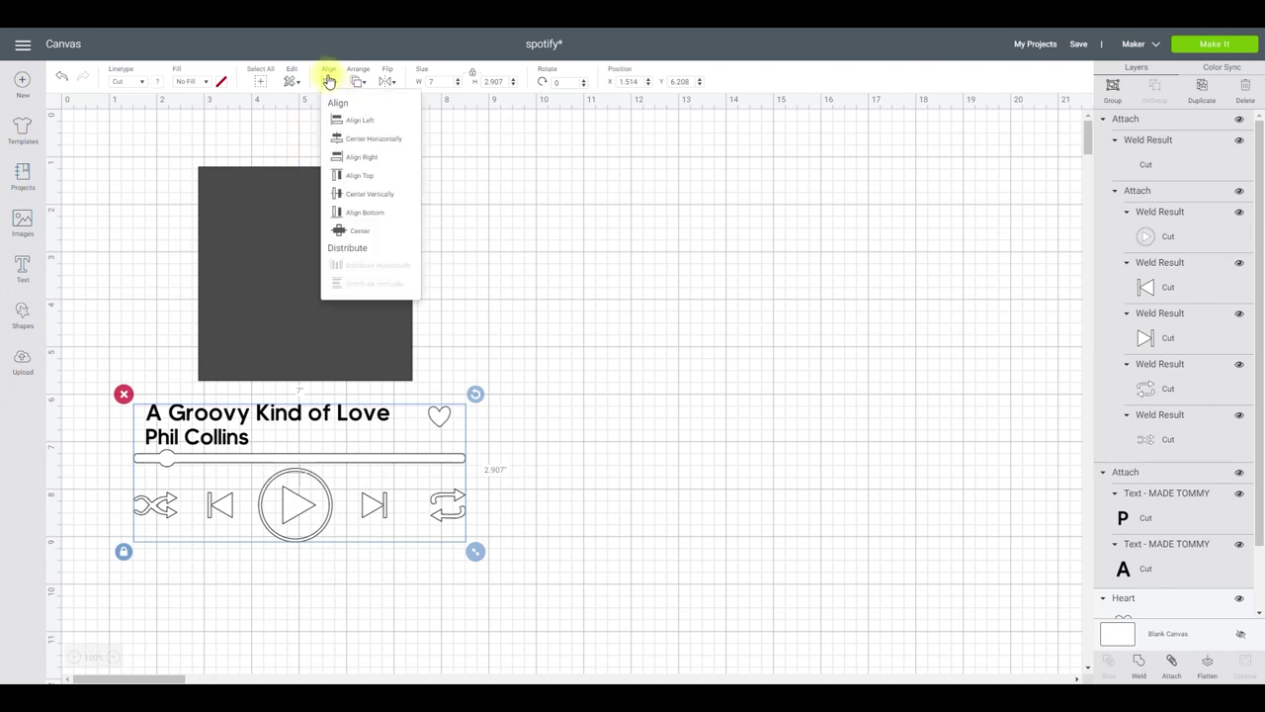
left_click(363, 124)
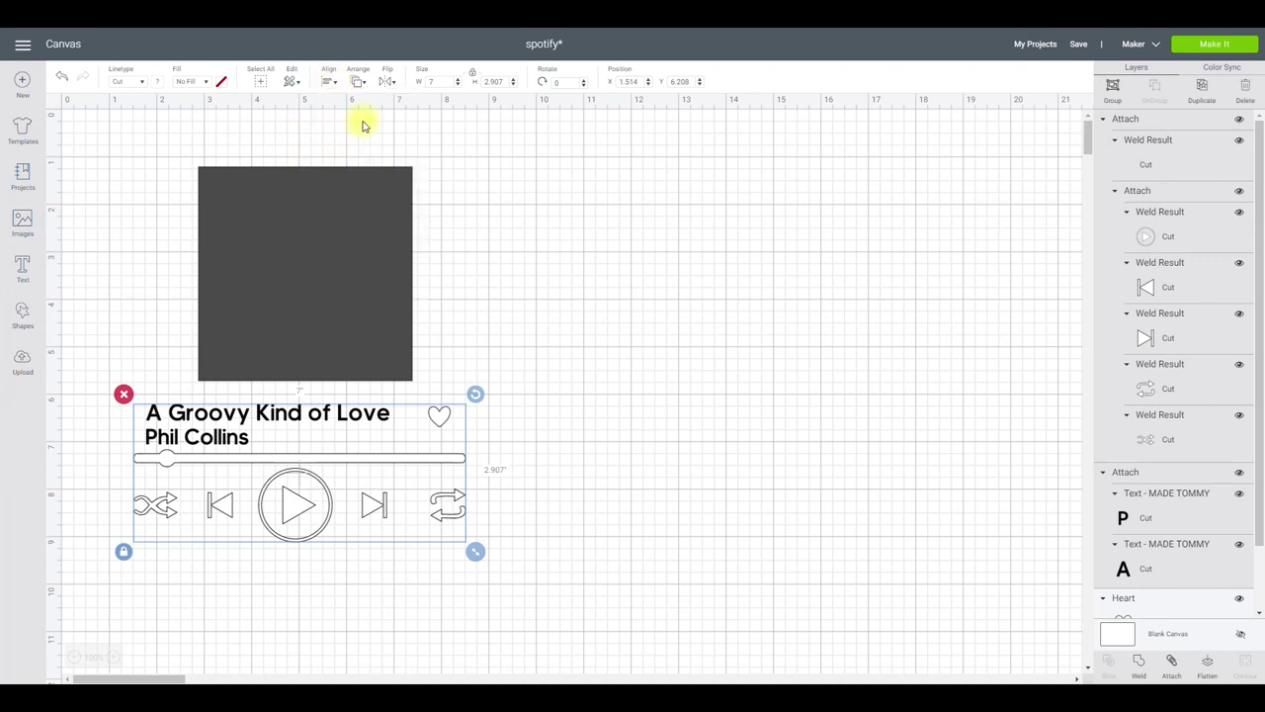
left_click(395, 502)
- Nudge the heart slightly up and left, and attach it to the song text and playback controls
left_click(440, 416)
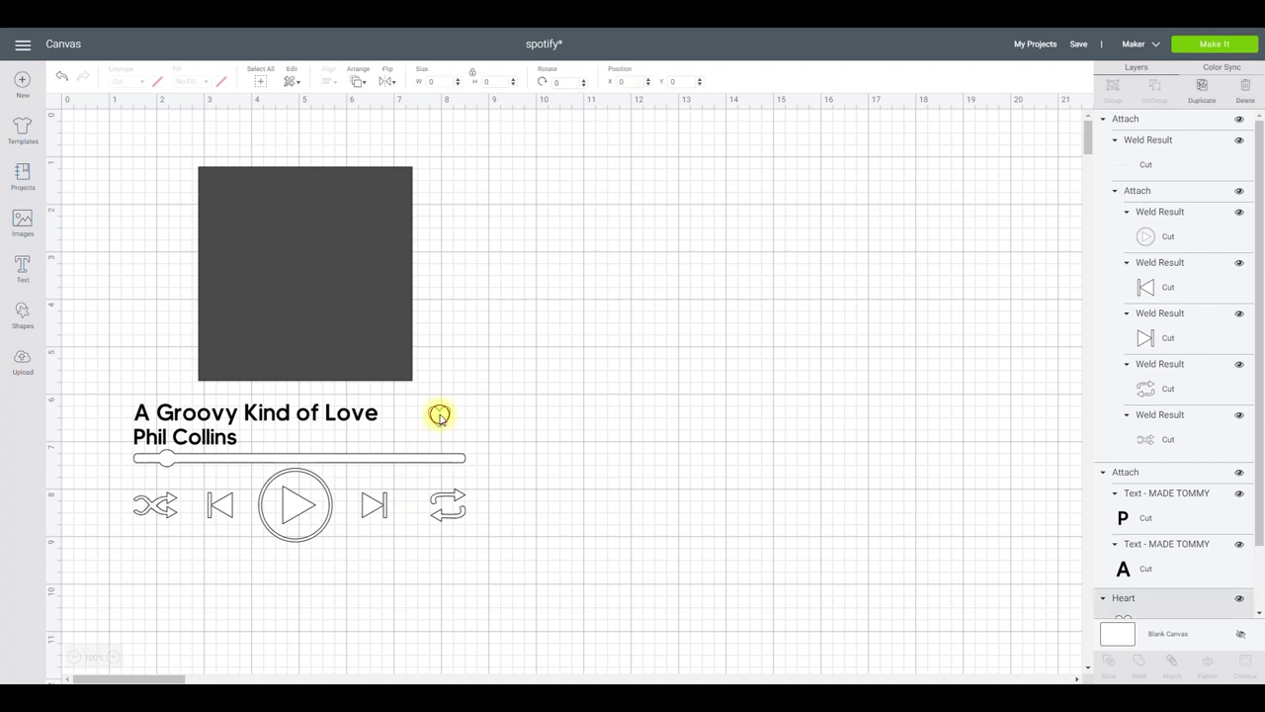
left_click_drag(440, 416, 439, 417)
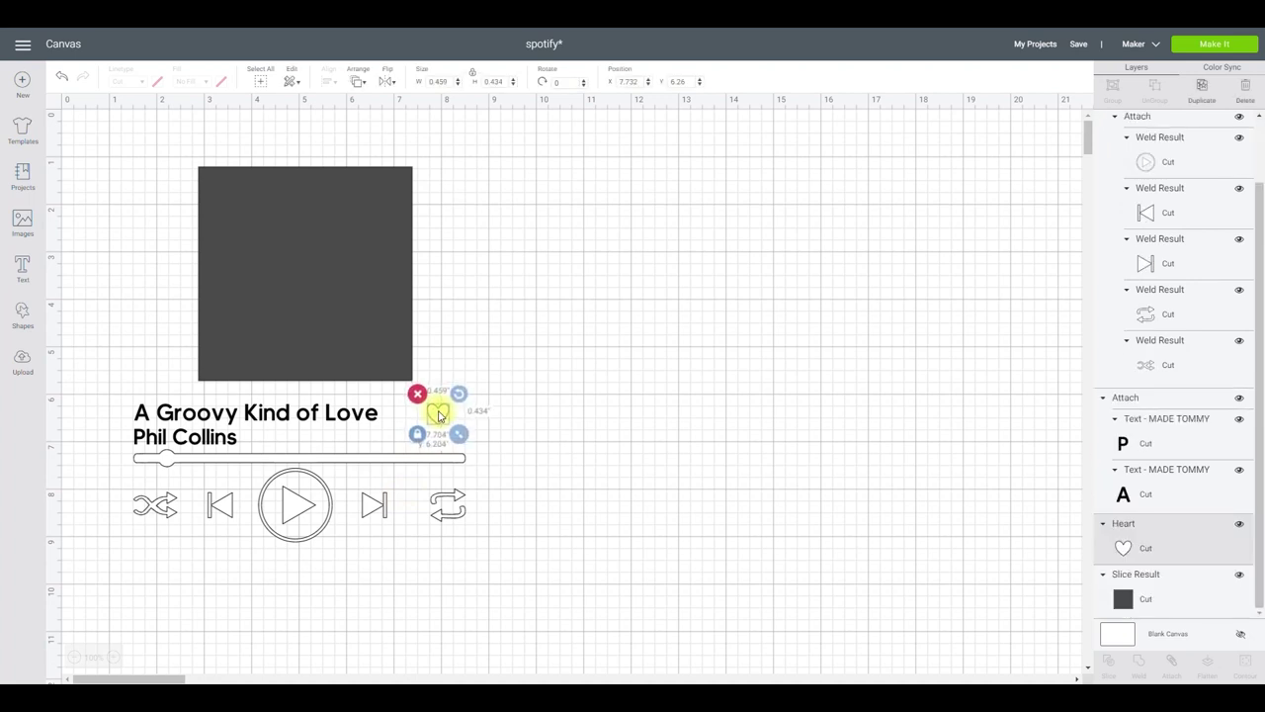
left_click(580, 461)
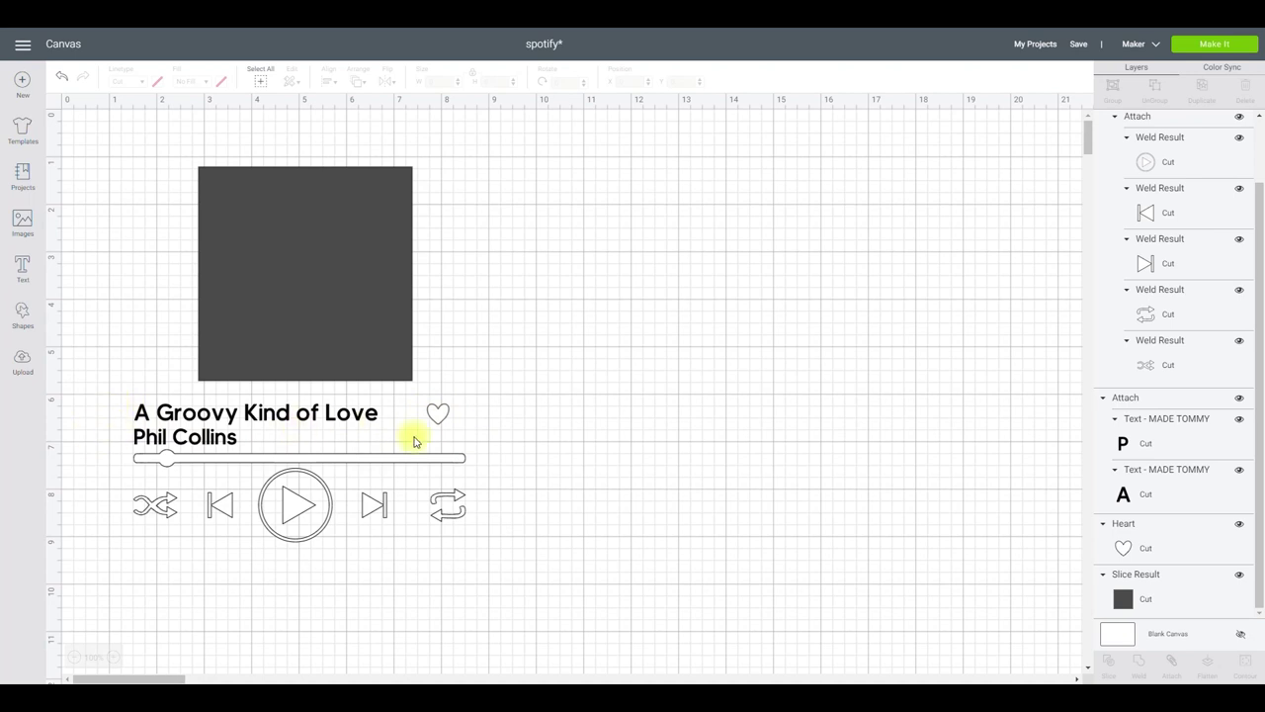
left_click_drag(89, 390, 495, 554)
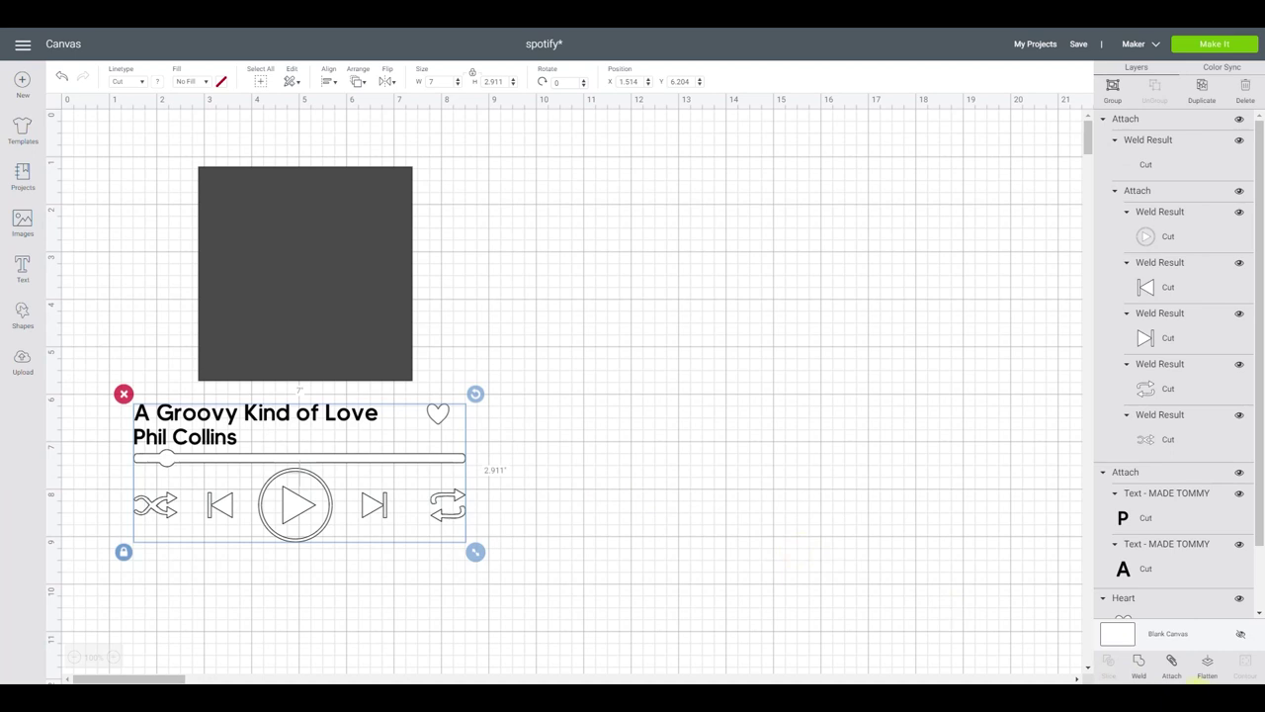
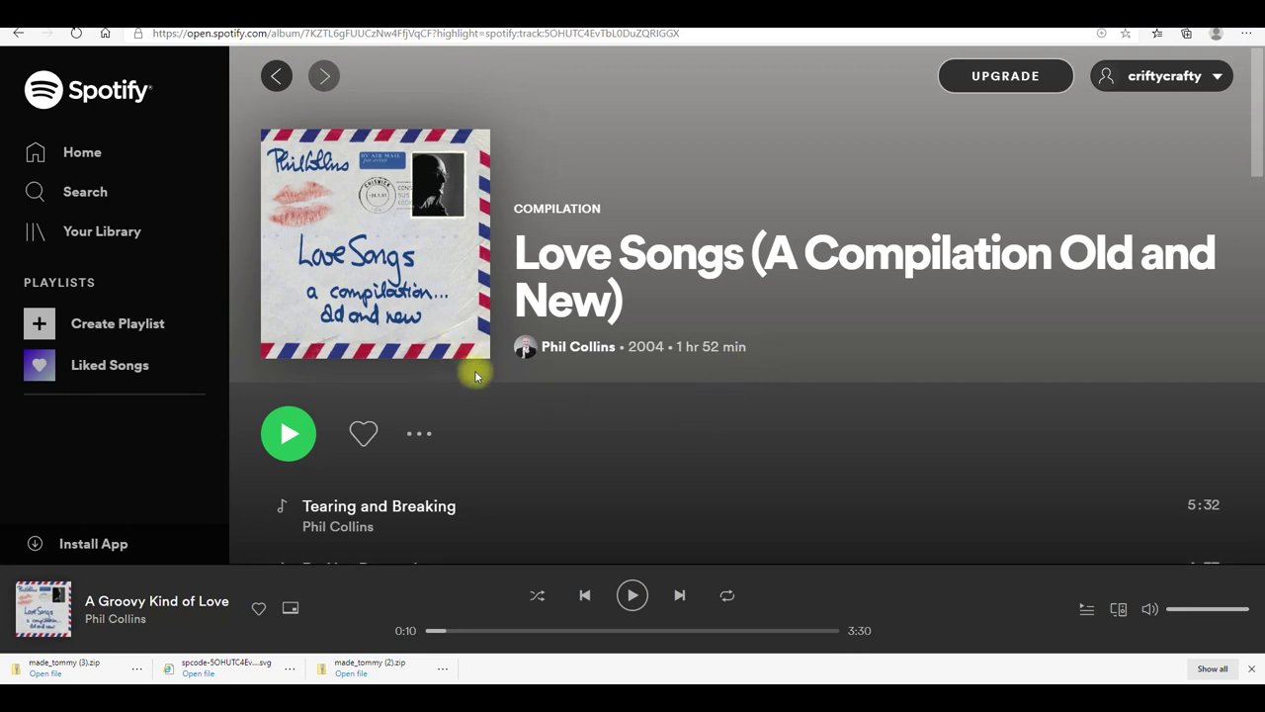
- Switch to the Spotify web player and copy the song link of "A Groovy Kind of Love" from the album's track list
scroll(582, 432, "down", 4)
scroll(581, 432, "down", 1)
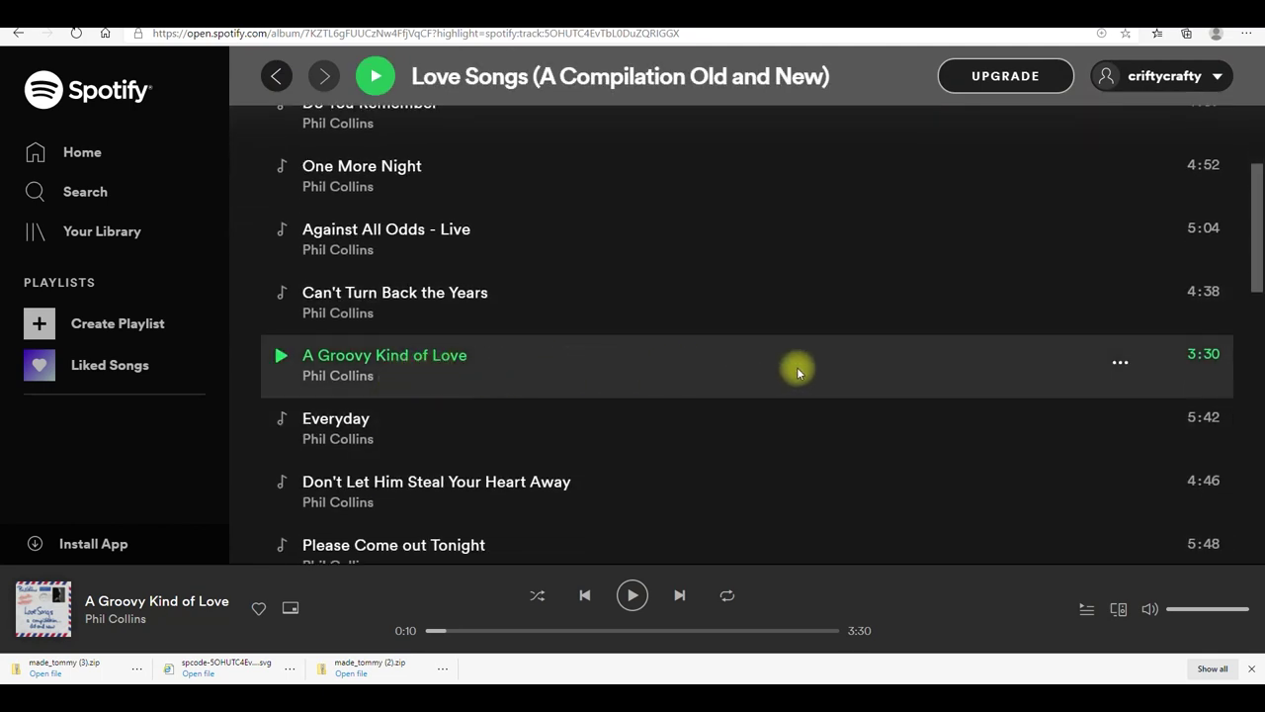
left_click(1125, 366)
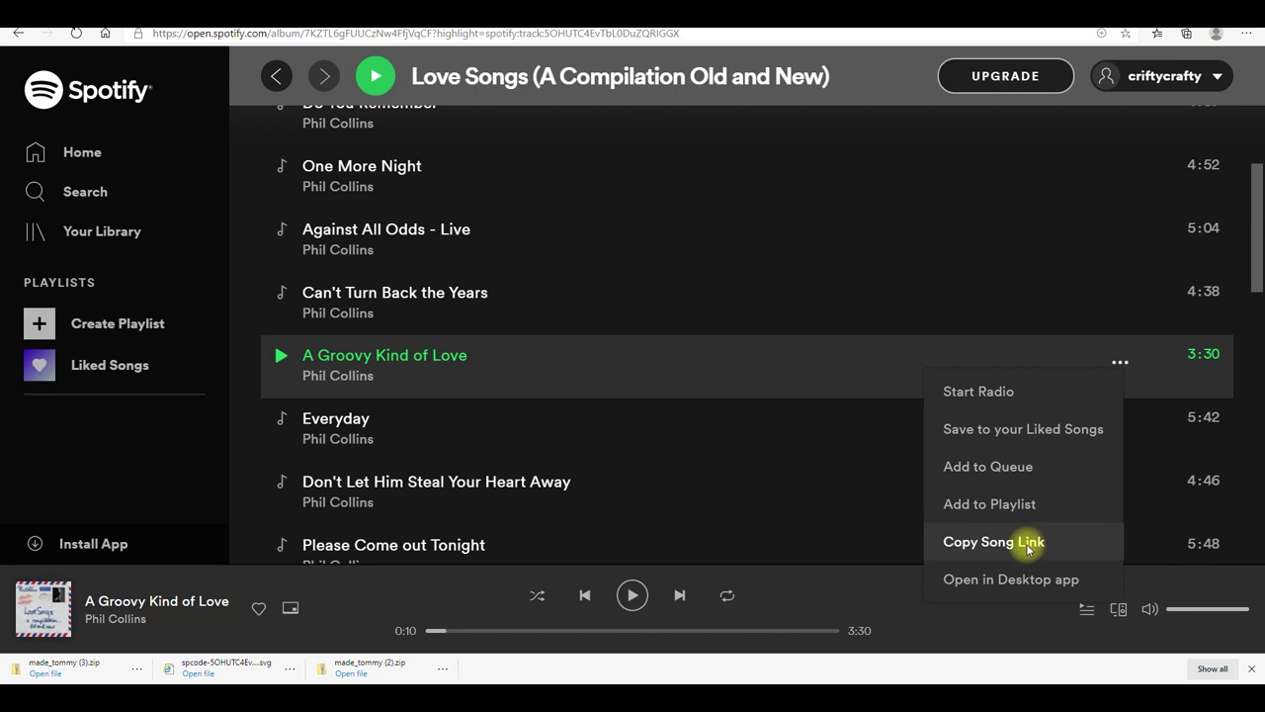
left_click(1028, 546)
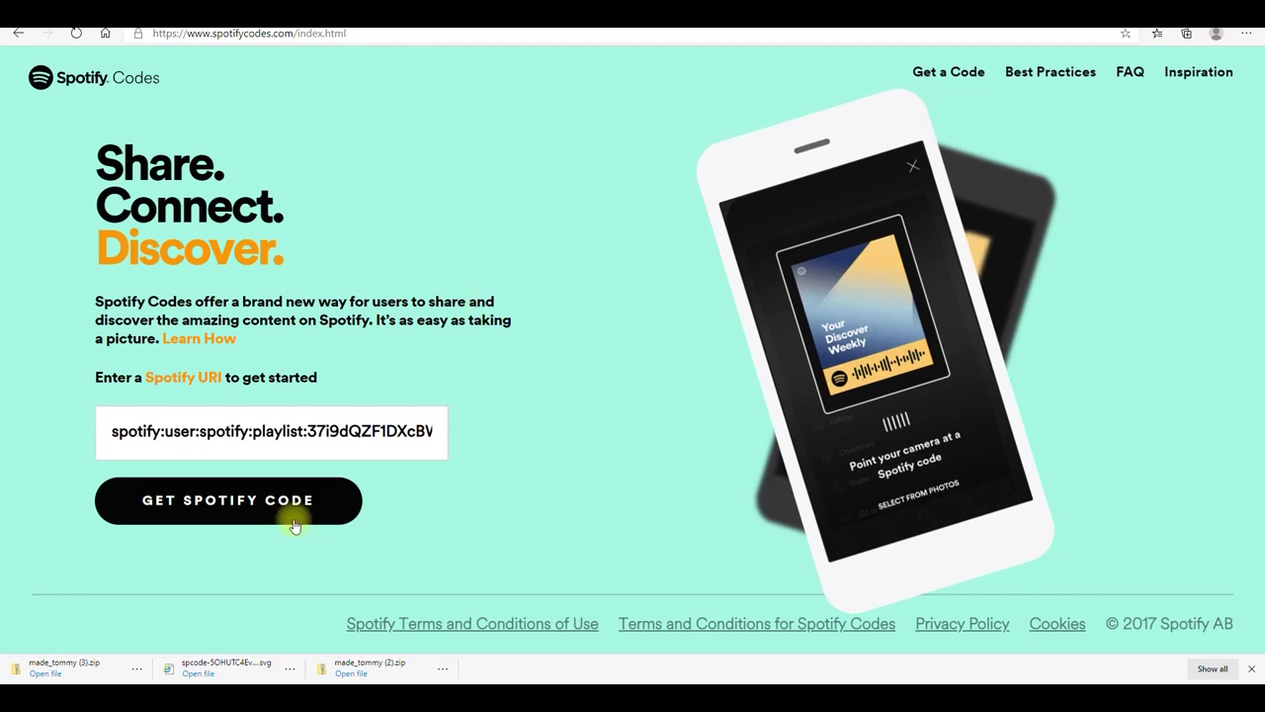
- On the Spotify Codes website, replace the sample URI with the copied song link and generate the code
left_click(418, 429)
key("ctrl+a")
key("BackSpace")
right_click(133, 425)
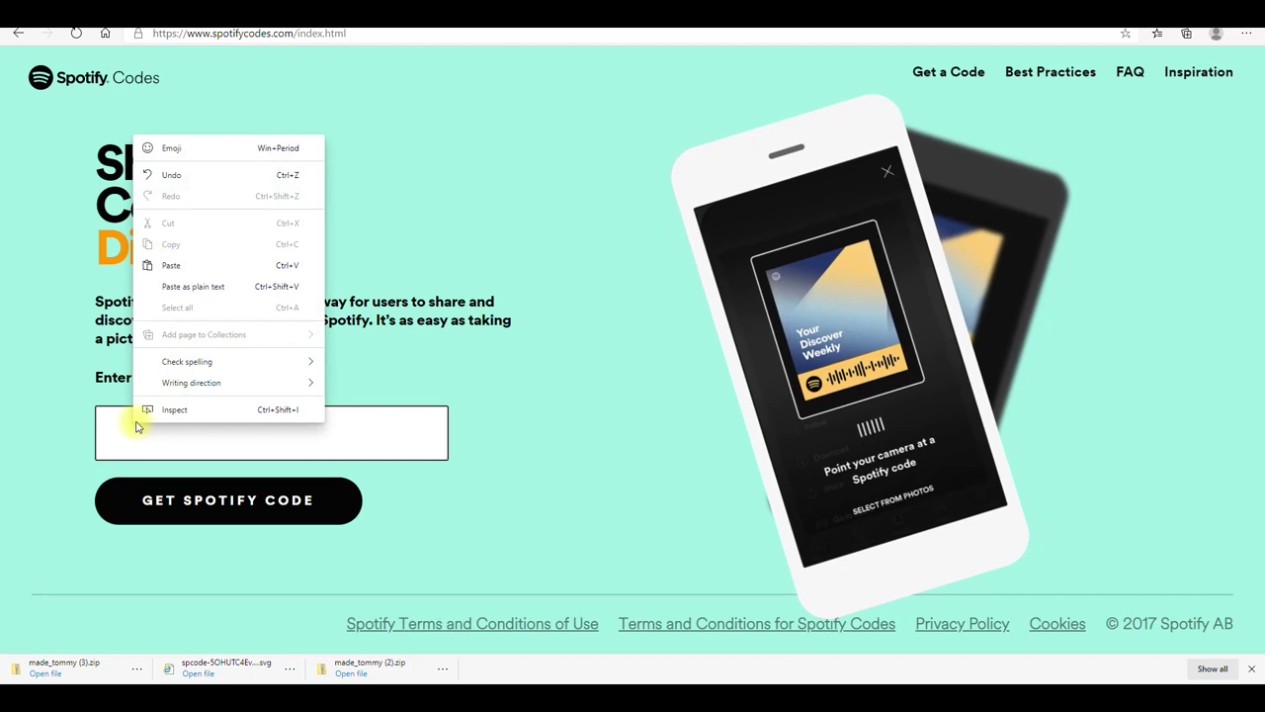
left_click(163, 267)
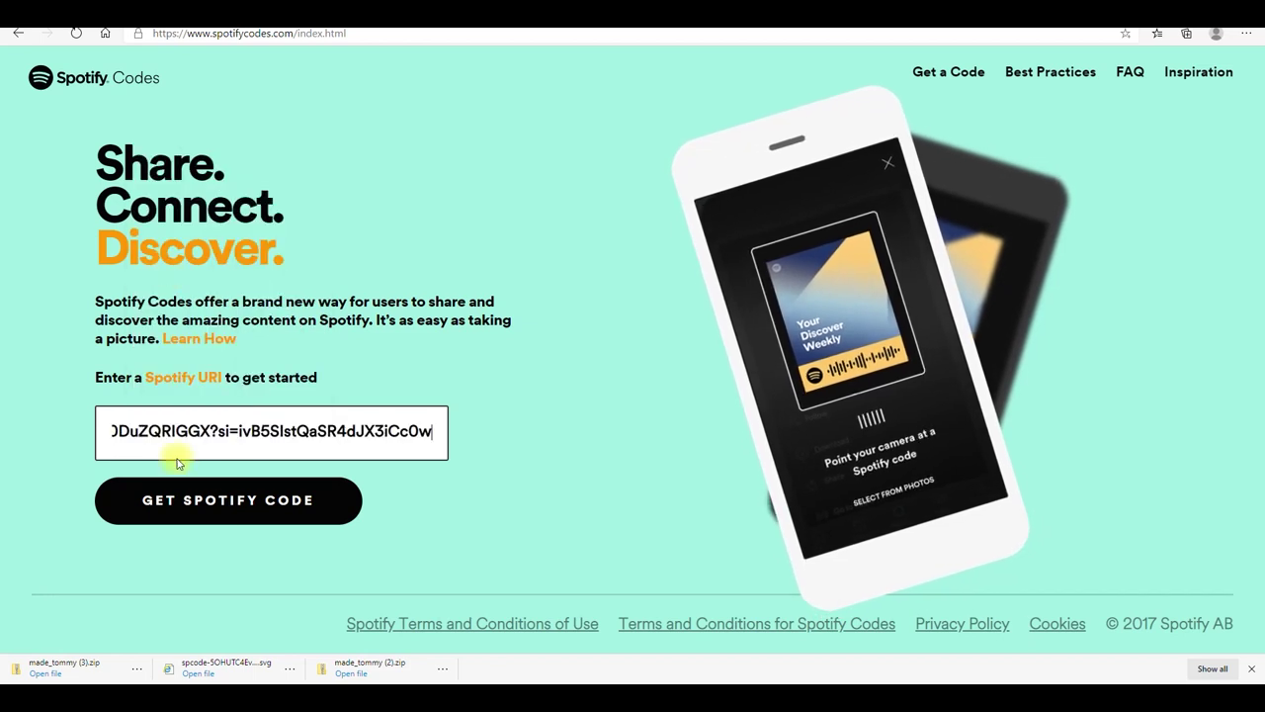
left_click(241, 513)
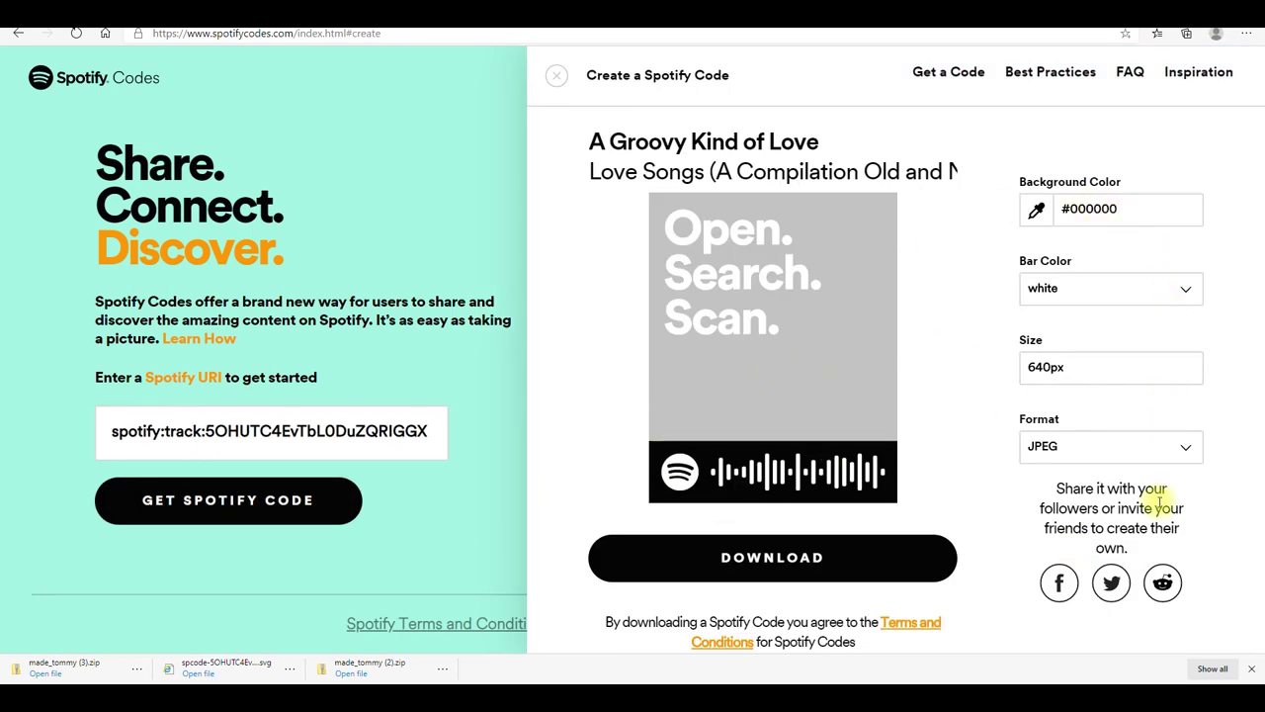
- Set the Spotify code's format to SVG and download it
left_click(1101, 455)
left_click(1084, 482)
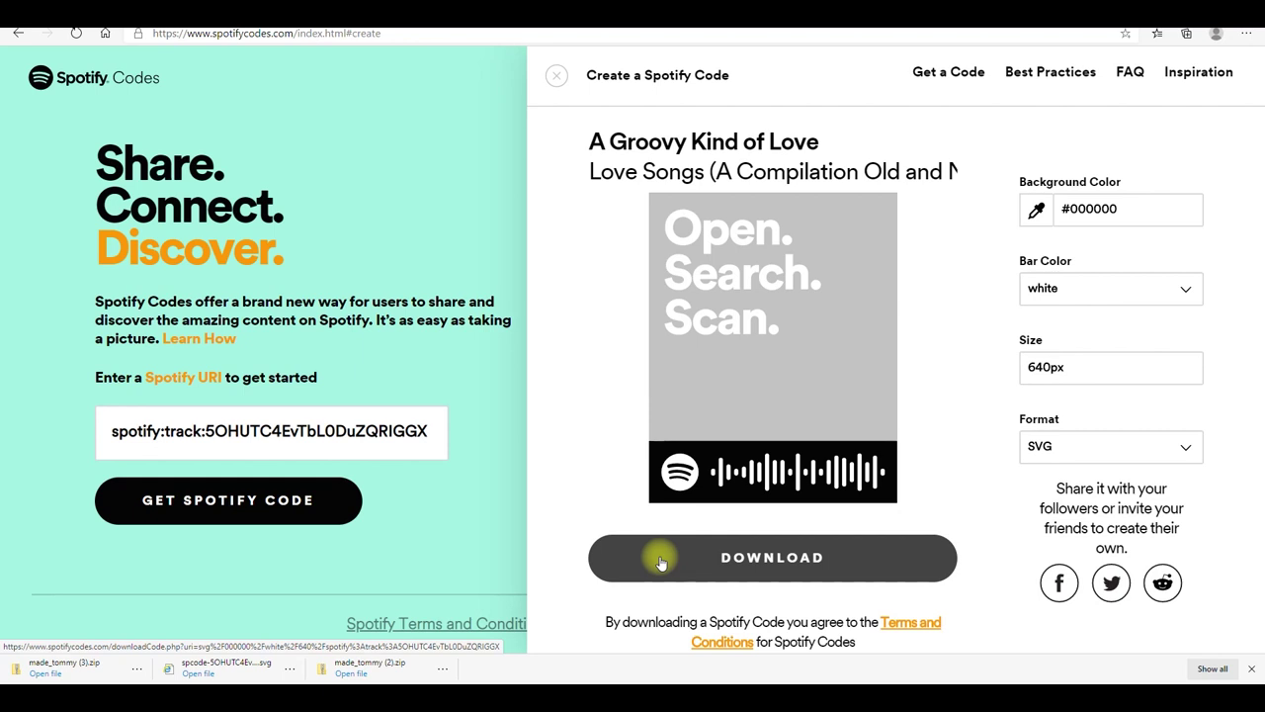
left_click(662, 562)
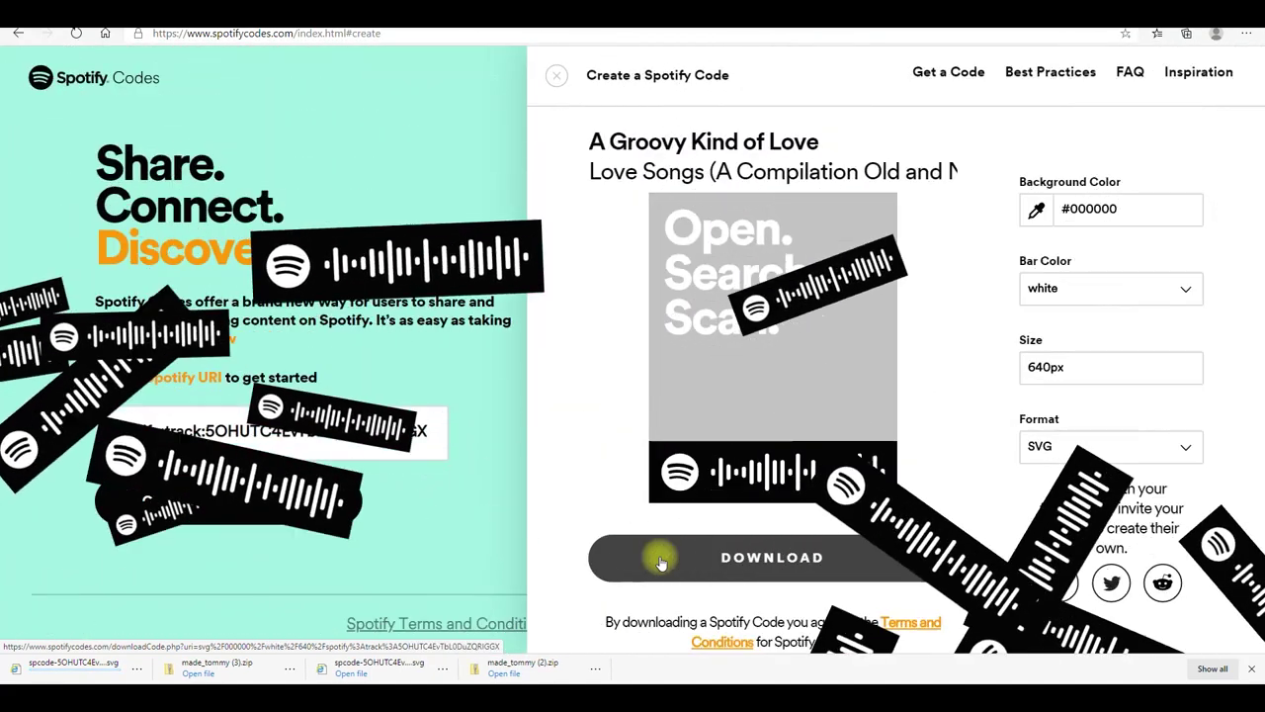
- Show the downloaded code SVG in its folder and move it to the Pictures folder
left_click(136, 668)
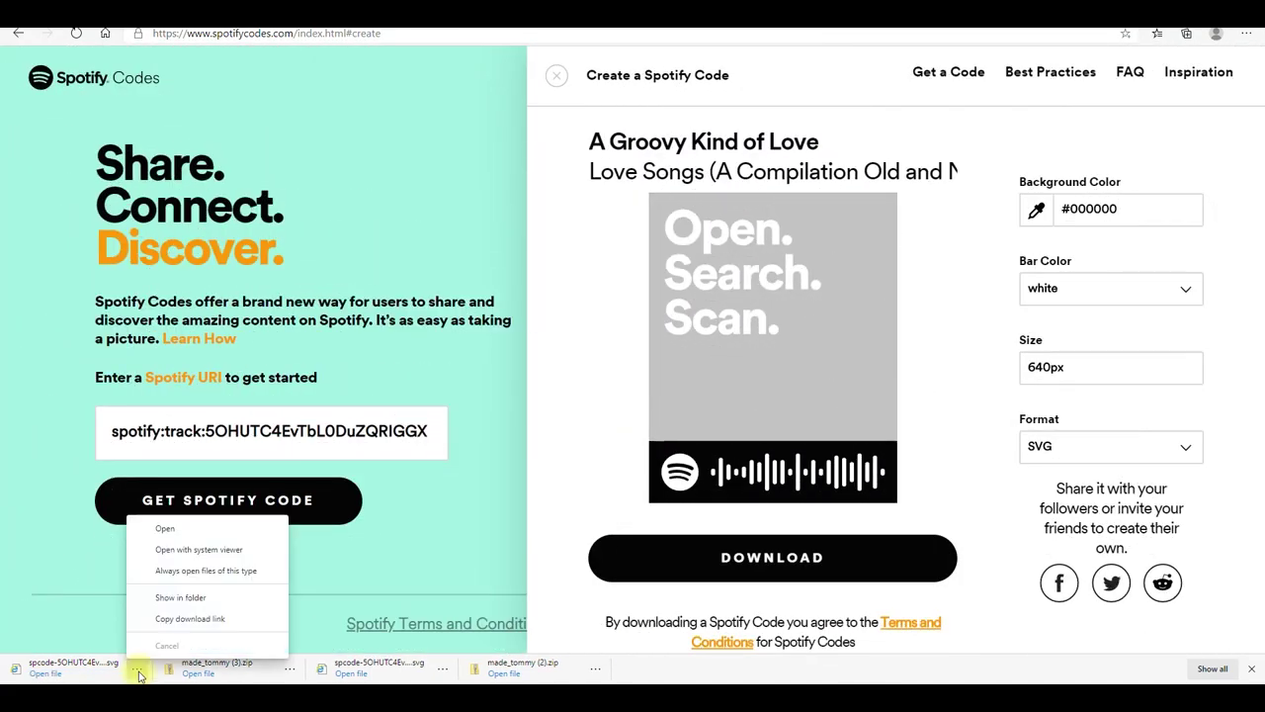
left_click(189, 599)
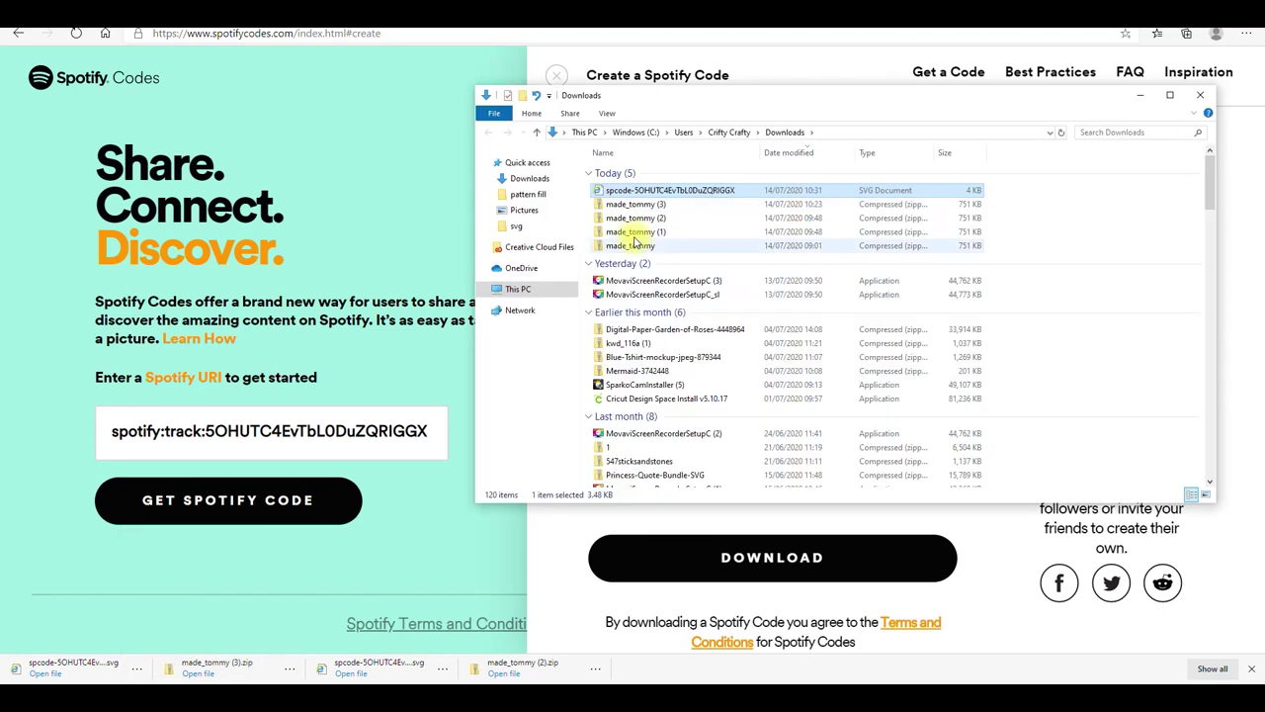
left_click_drag(634, 194, 542, 216)
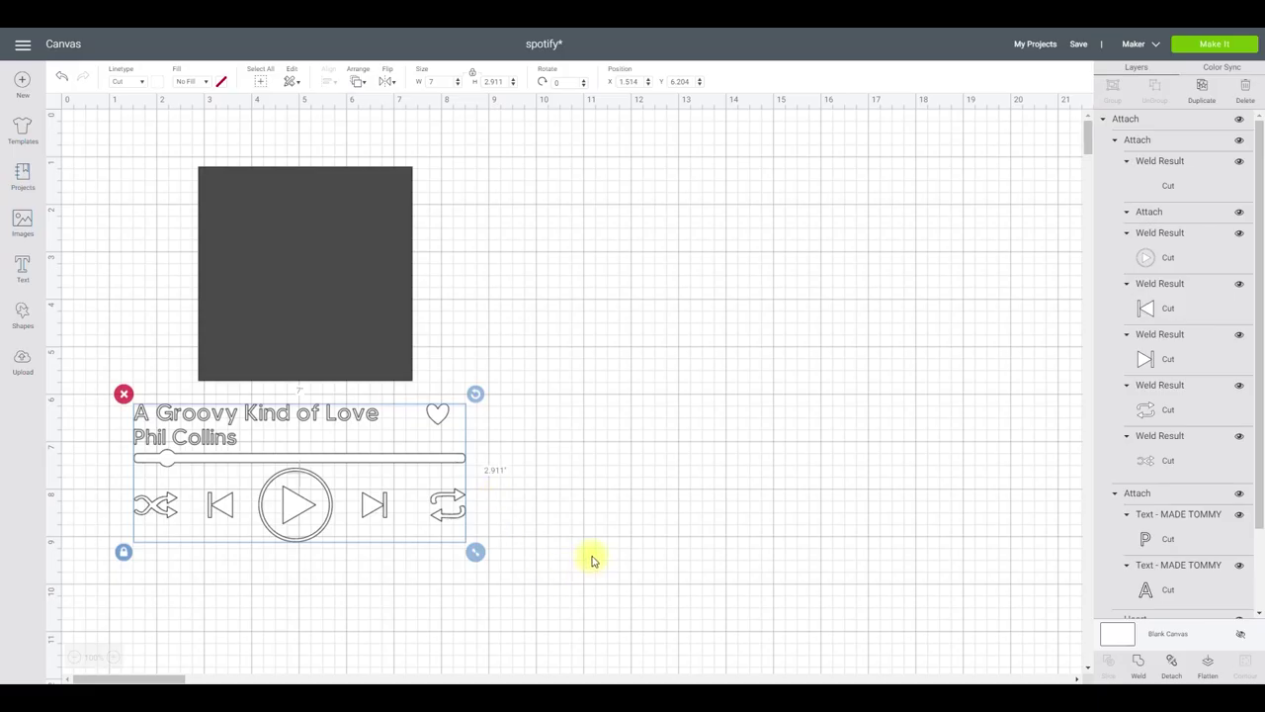
- Switch back to Cricut Design Space and upload the image spcode-5OHUTC4EvTbL0DuZQRIGGX from the Pictures folder
left_click(17, 362)
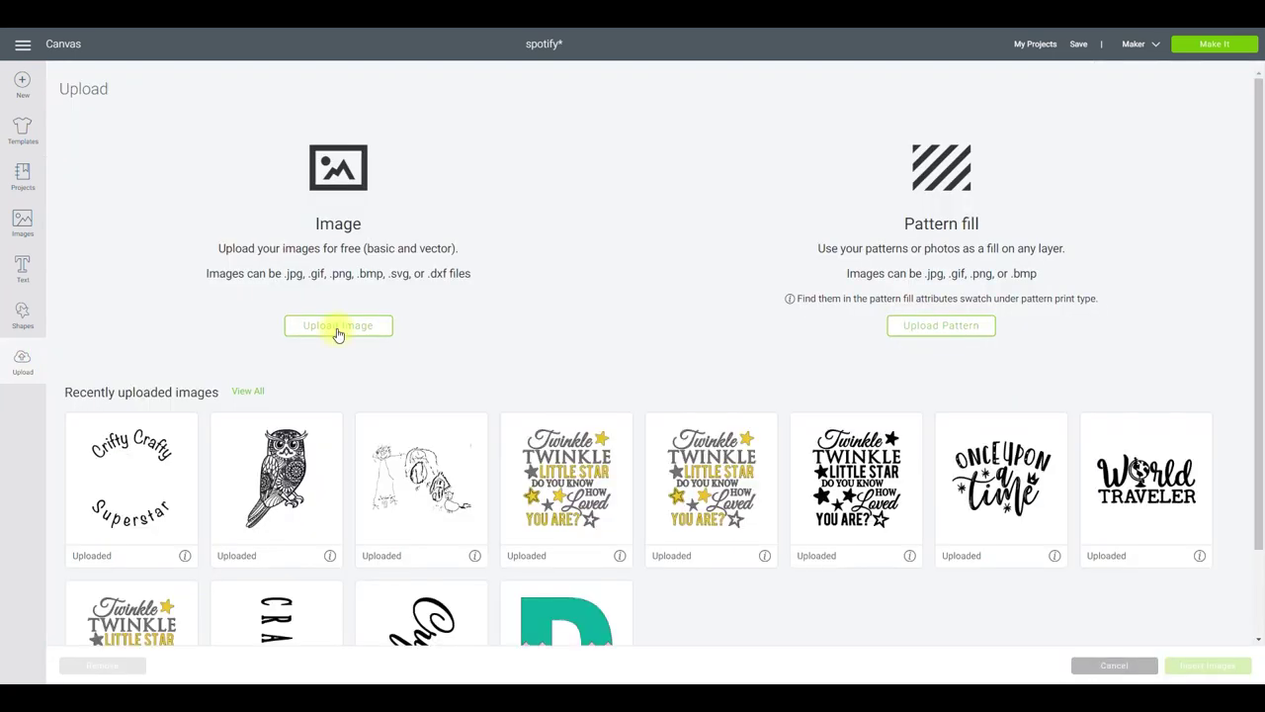
left_click(336, 329)
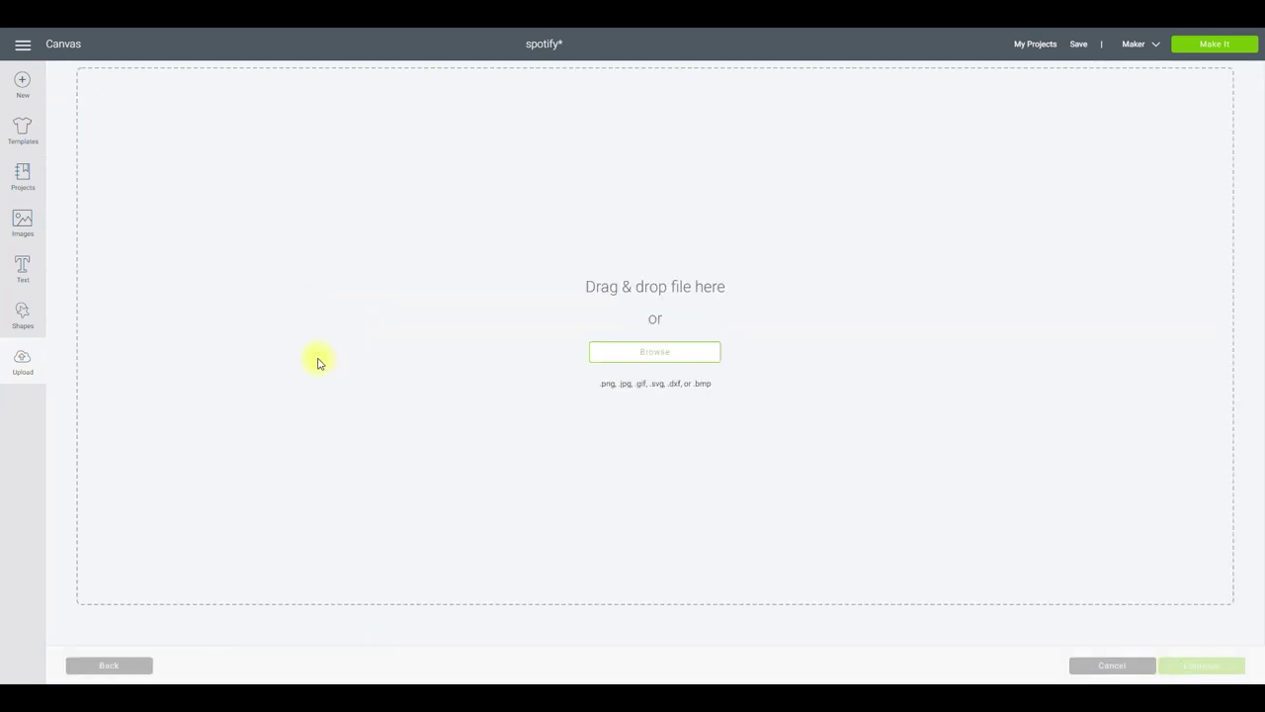
left_click(671, 354)
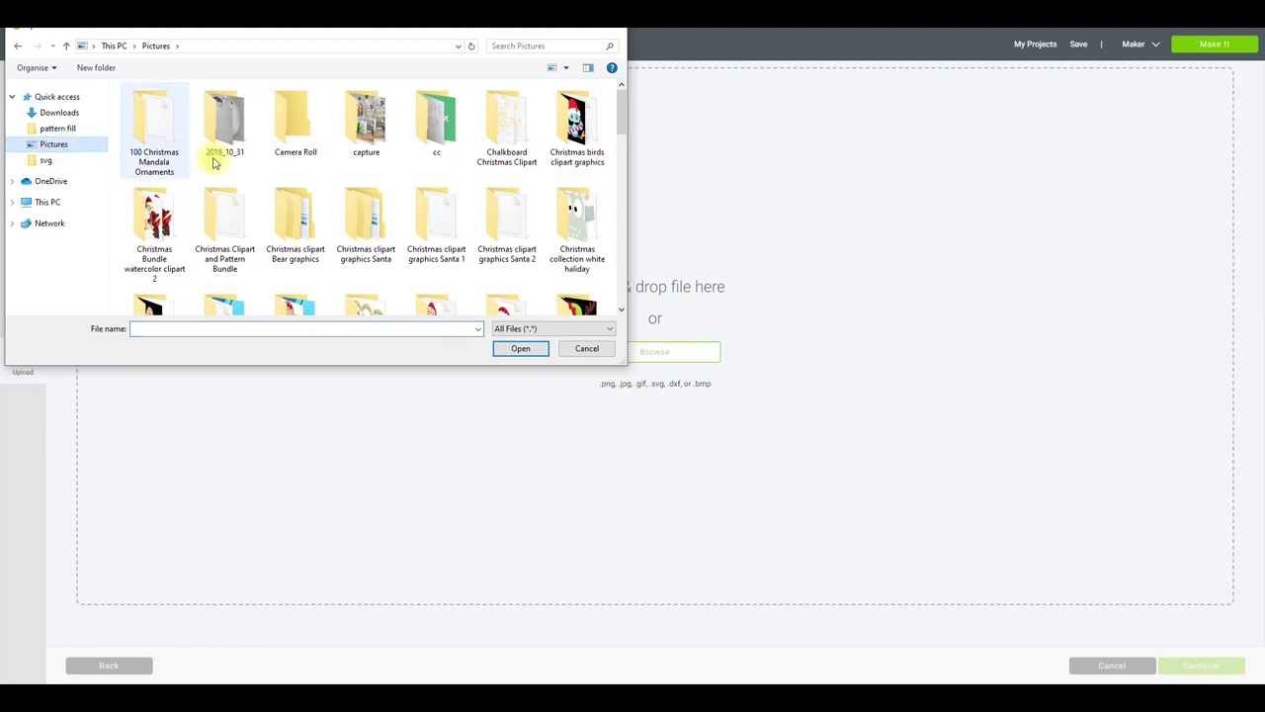
scroll(376, 178, "down", 2)
scroll(377, 178, "down", 10)
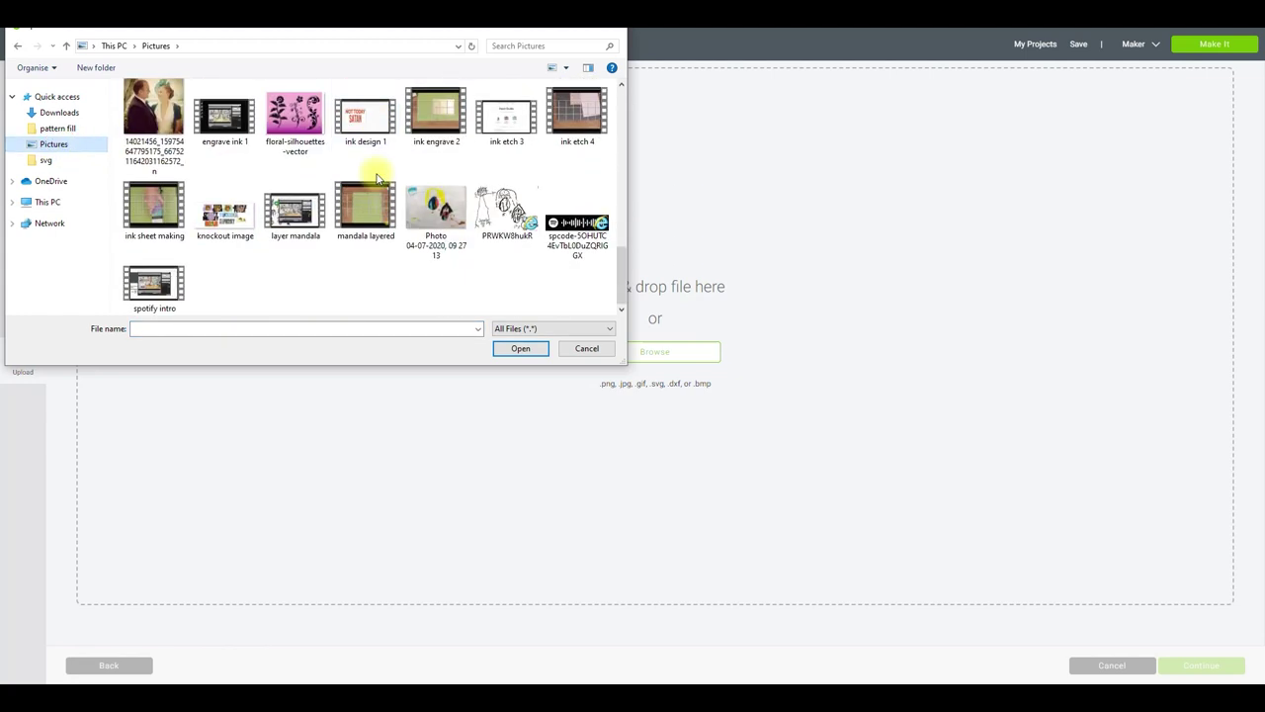
left_click(582, 229)
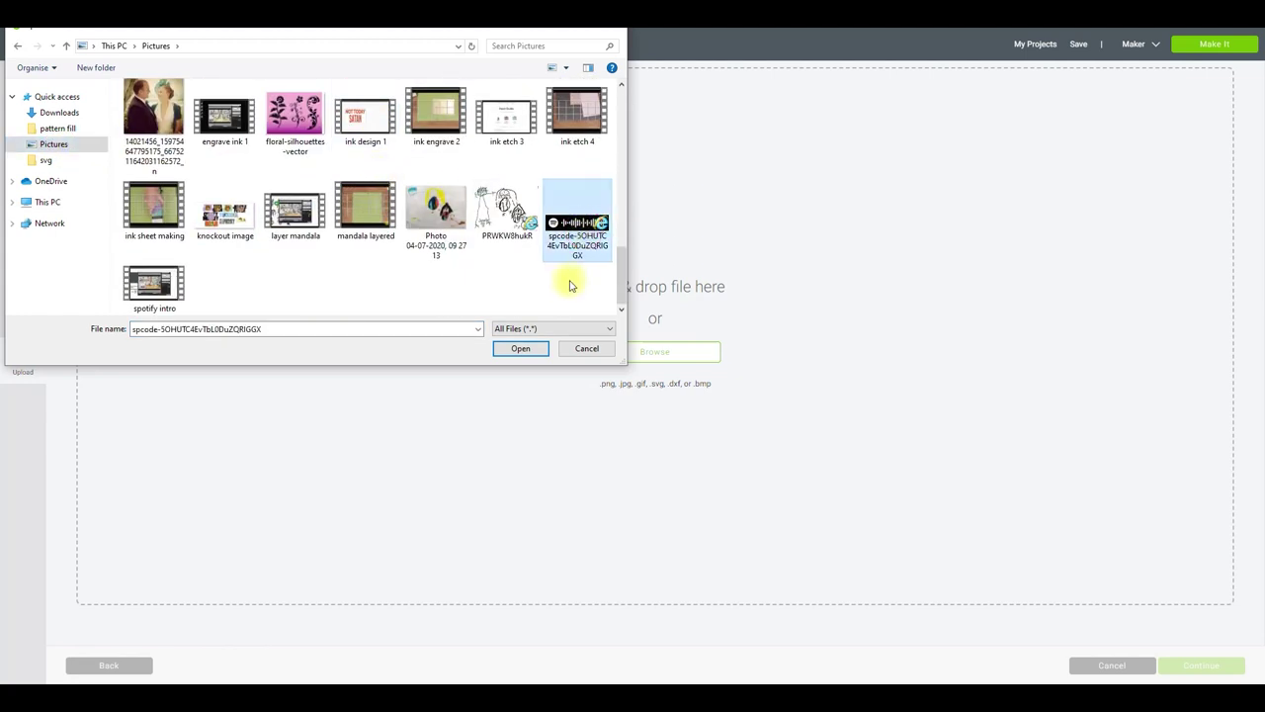
left_click(521, 349)
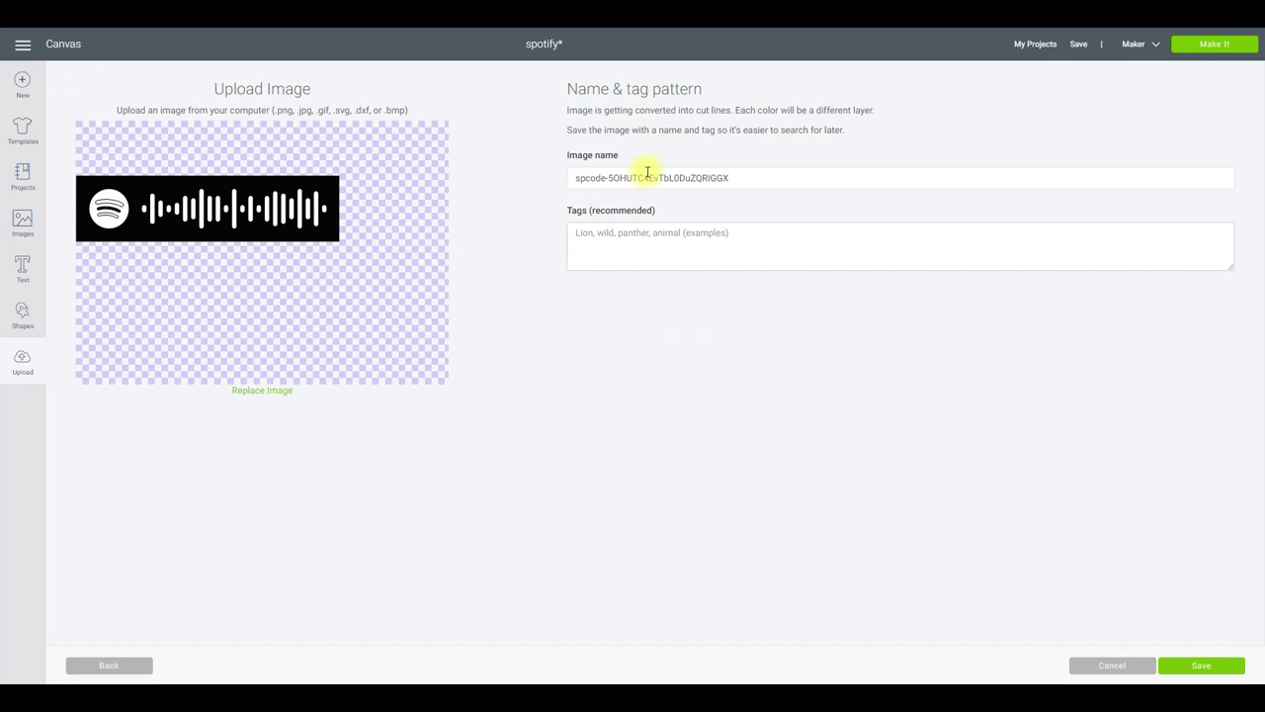
- Name the uploaded image "a groovy kind of love", tag it "spotify", save it and insert it on the canvas
left_click_drag(769, 175, 521, 187)
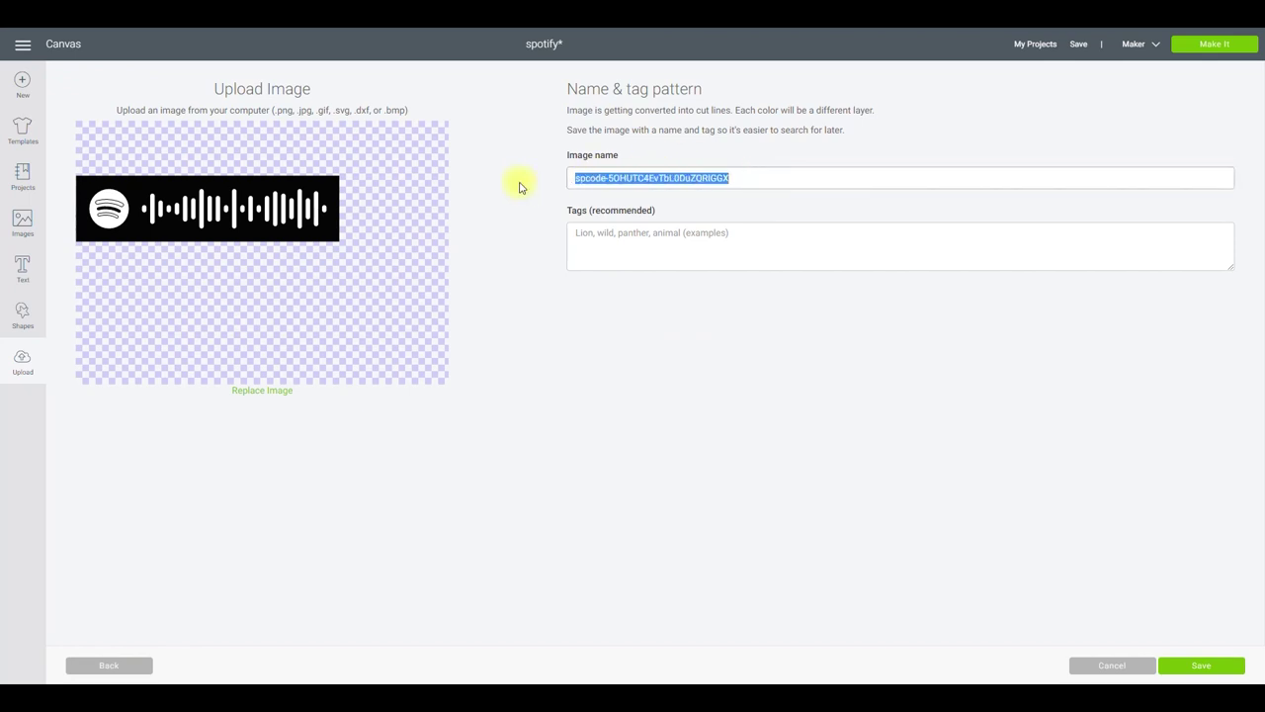
type("a g")
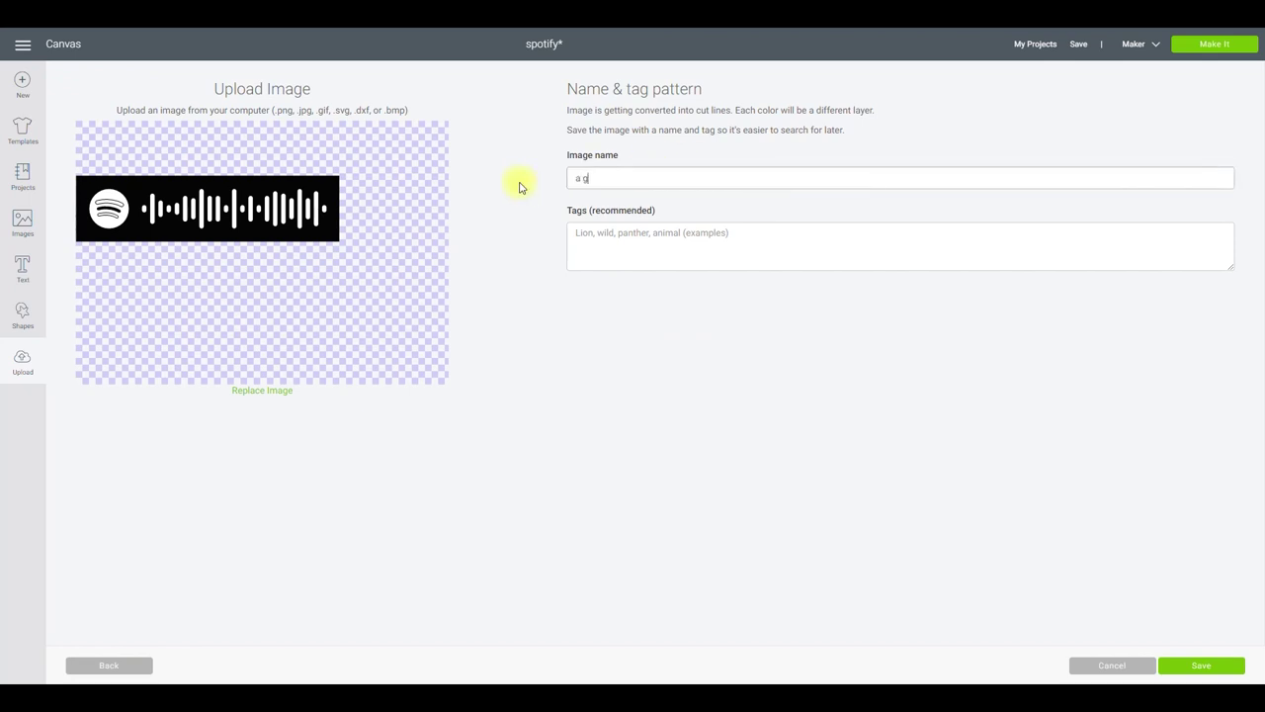
type("roovy kind of love")
left_click(635, 235)
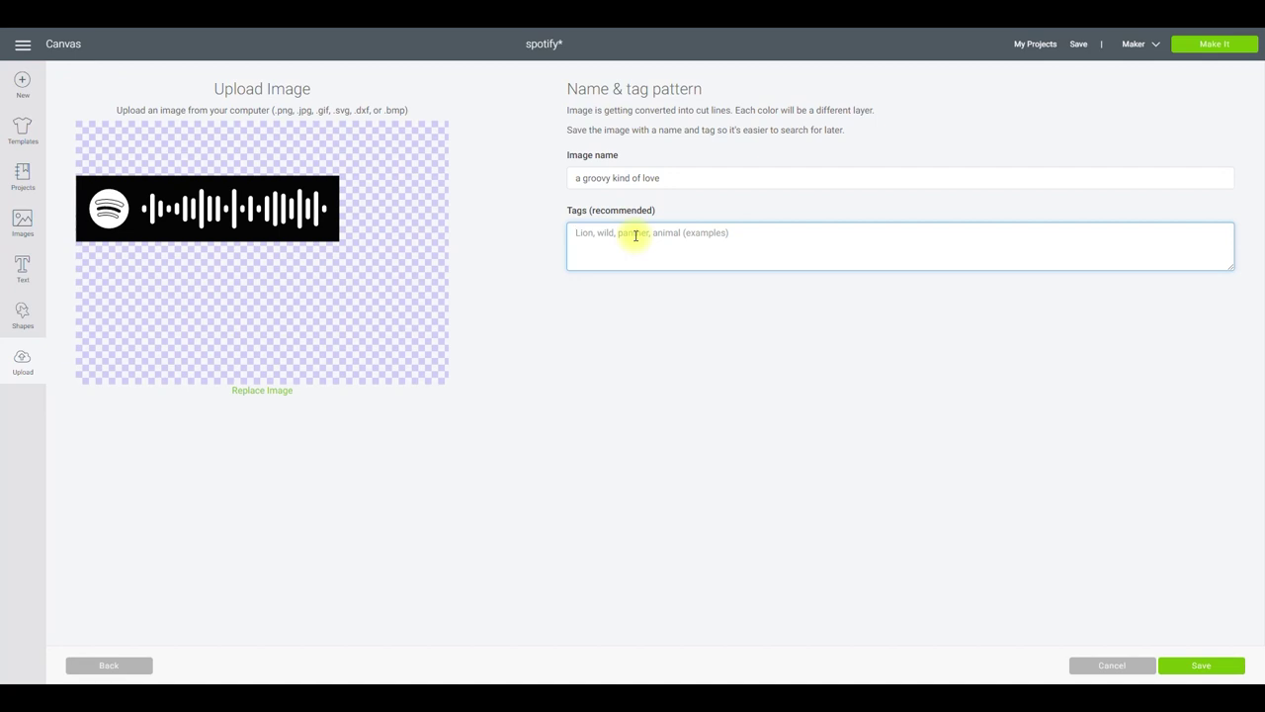
type("spotify")
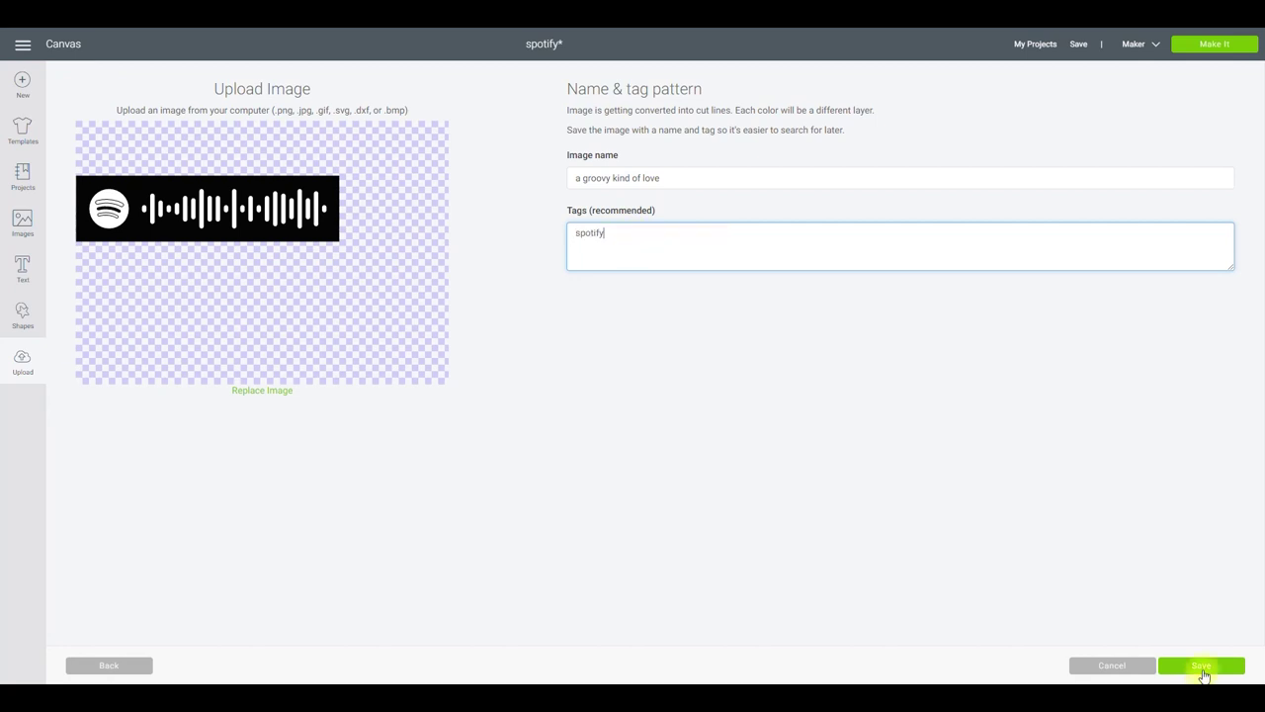
left_click(1202, 668)
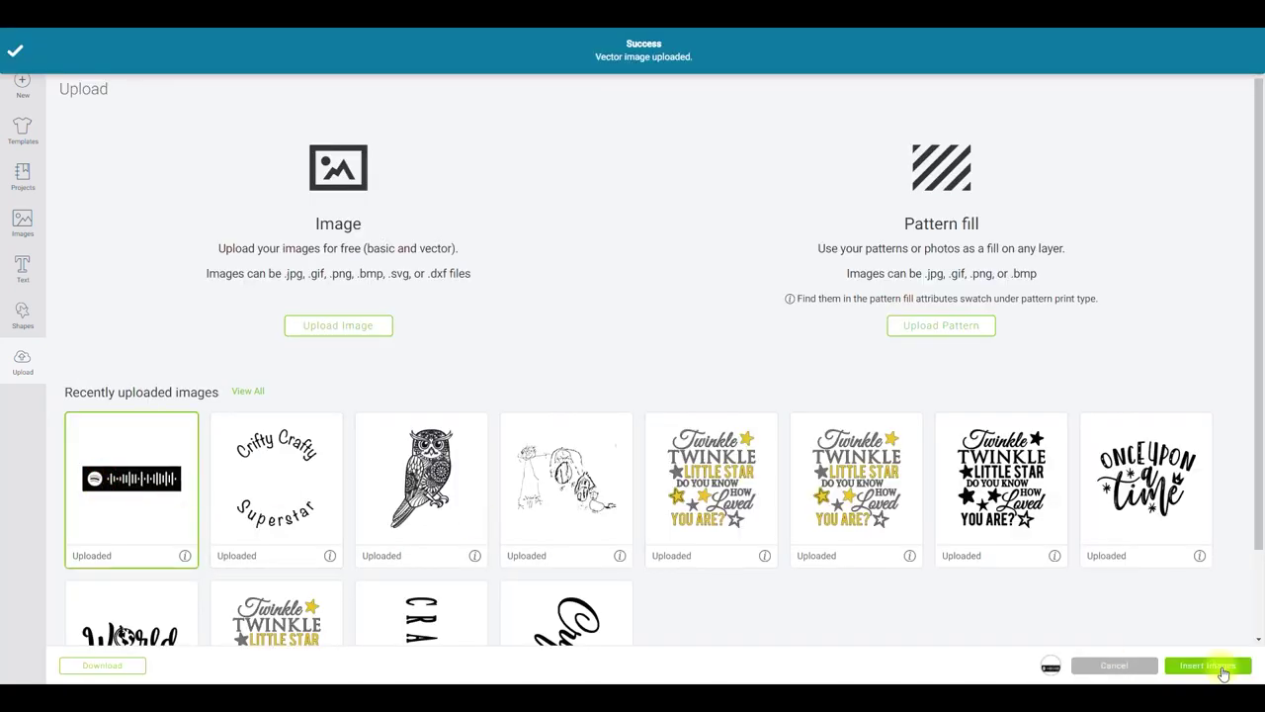
left_click(1222, 670)
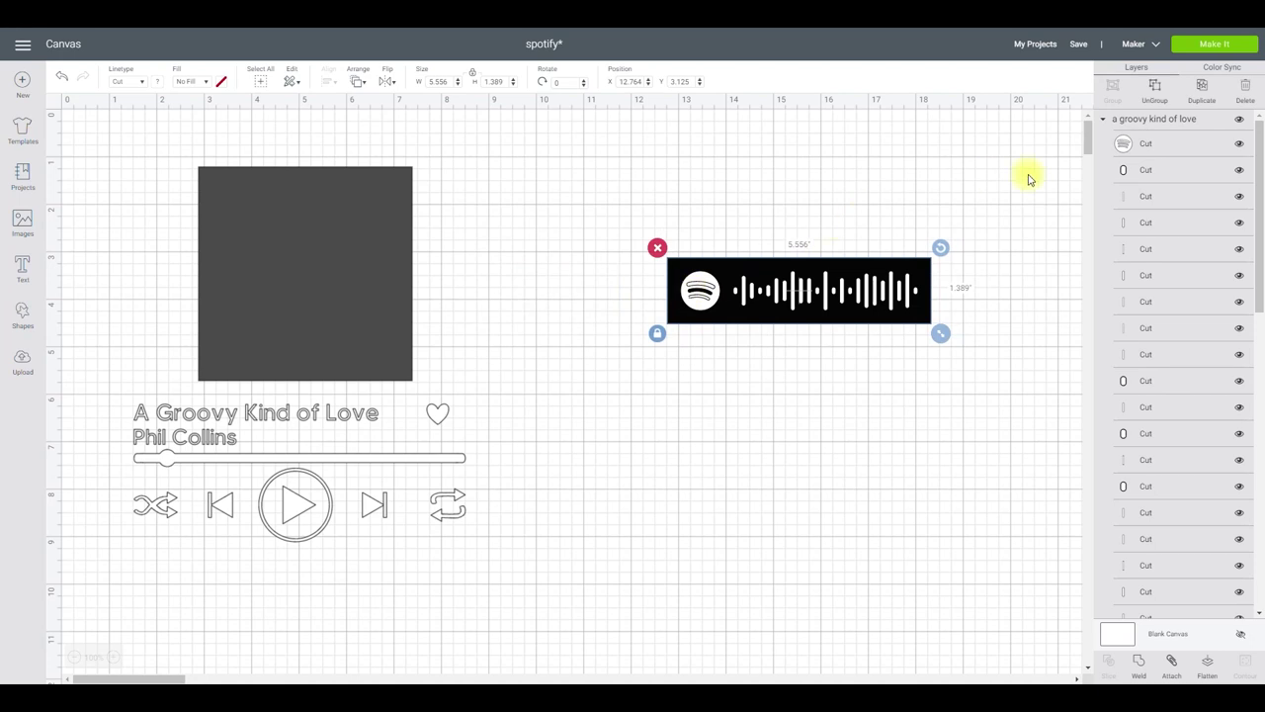
- Delete the black background rectangle of the inserted Spotify code and select the remaining logo and bars
scroll(1194, 311, "down", 4)
scroll(1195, 312, "down", 3)
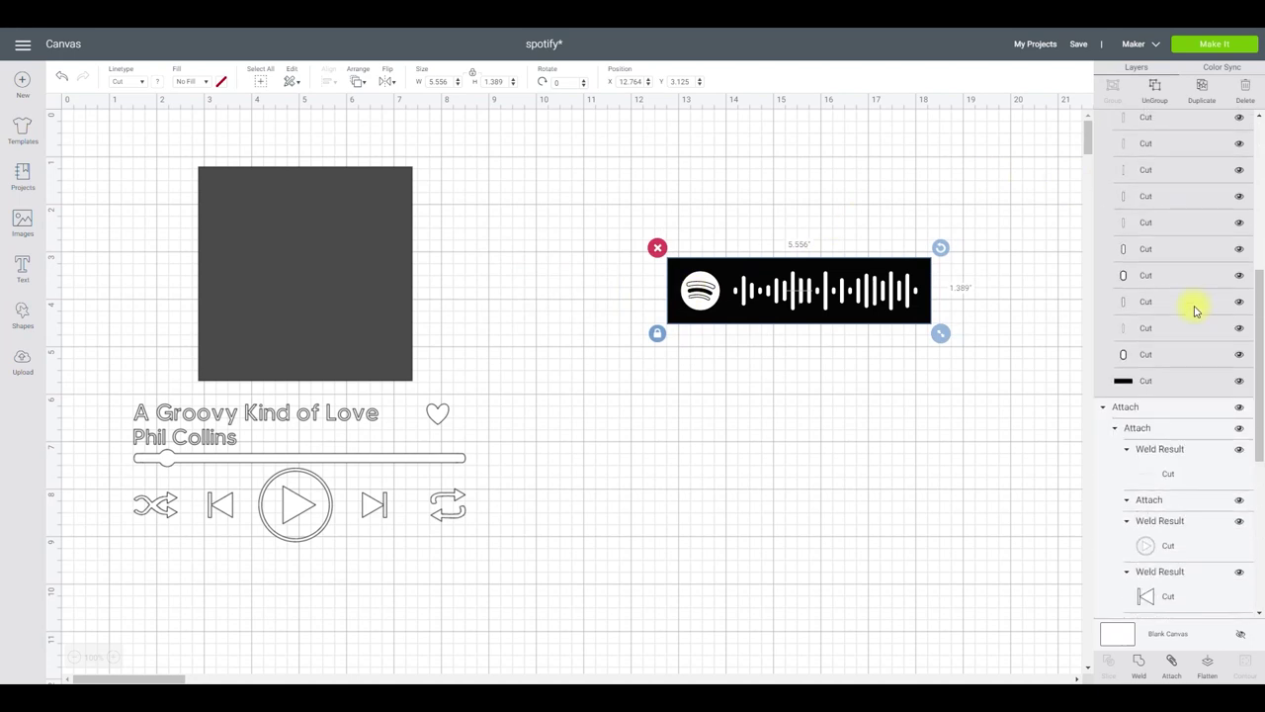
left_click(1161, 390)
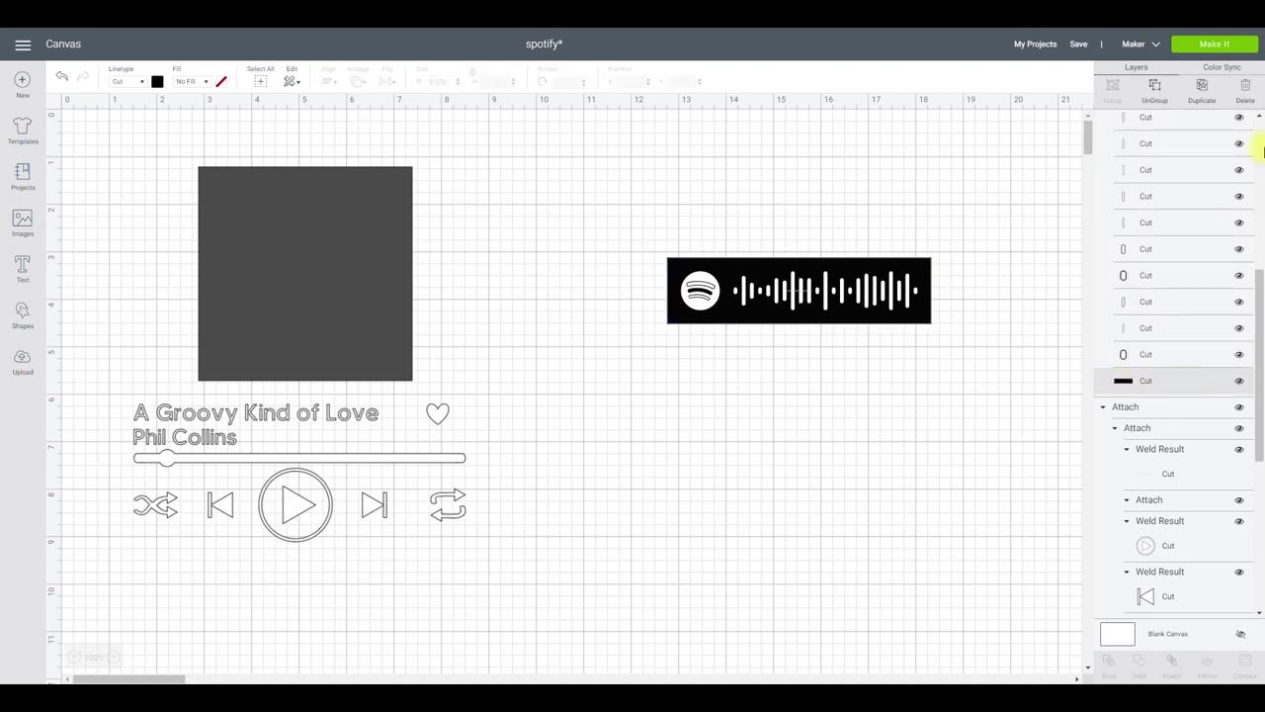
left_click(1244, 92)
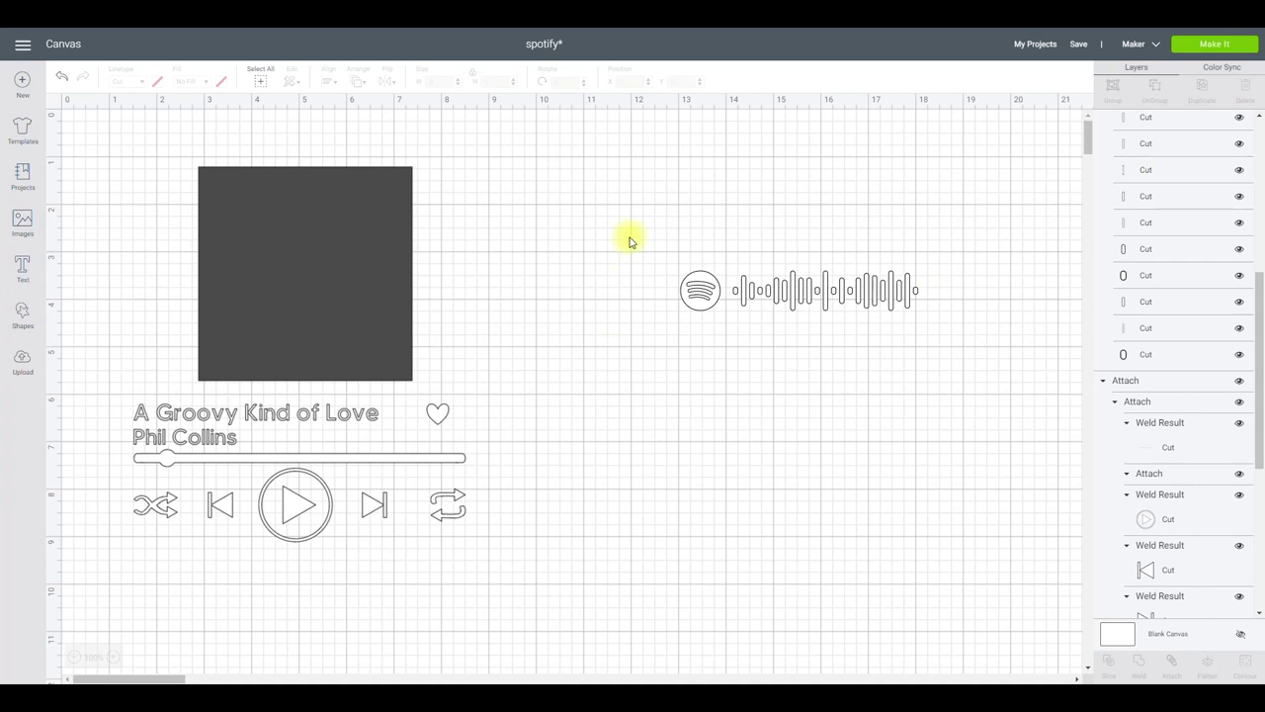
left_click_drag(630, 237, 987, 362)
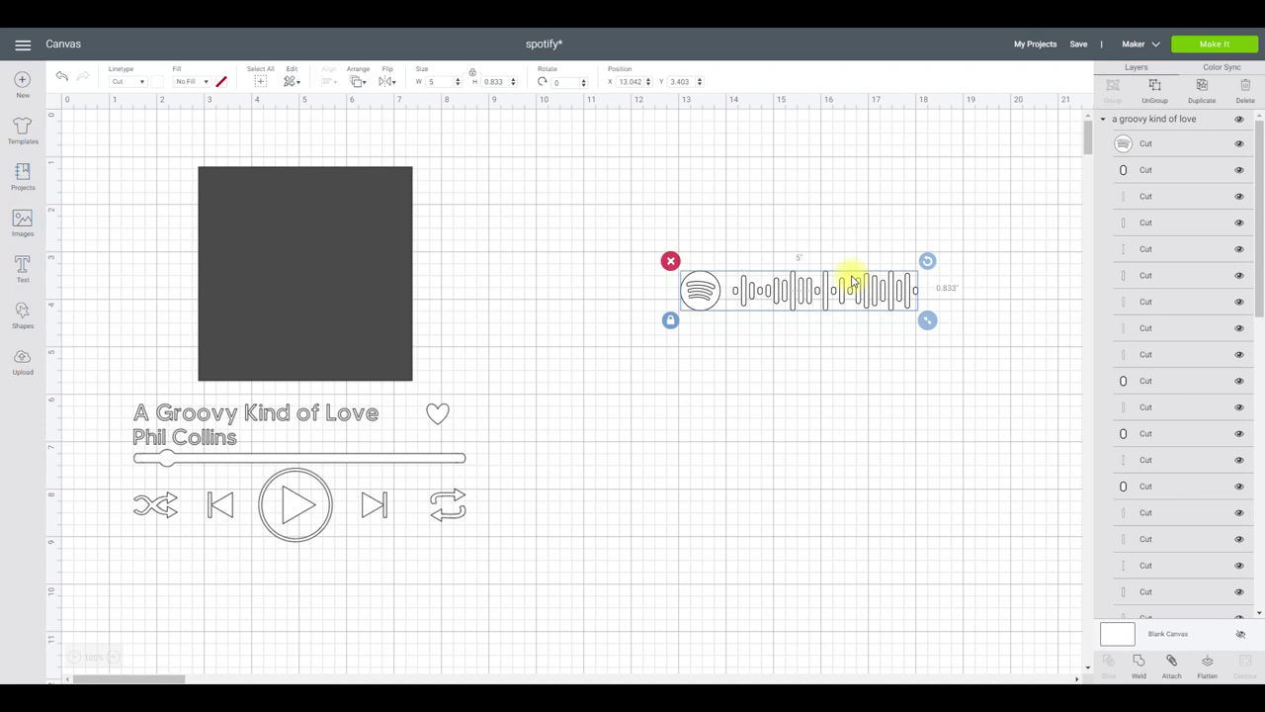
- Attach the Spotify logo and bars to each other and place the code just below the playback controls
left_click(1174, 666)
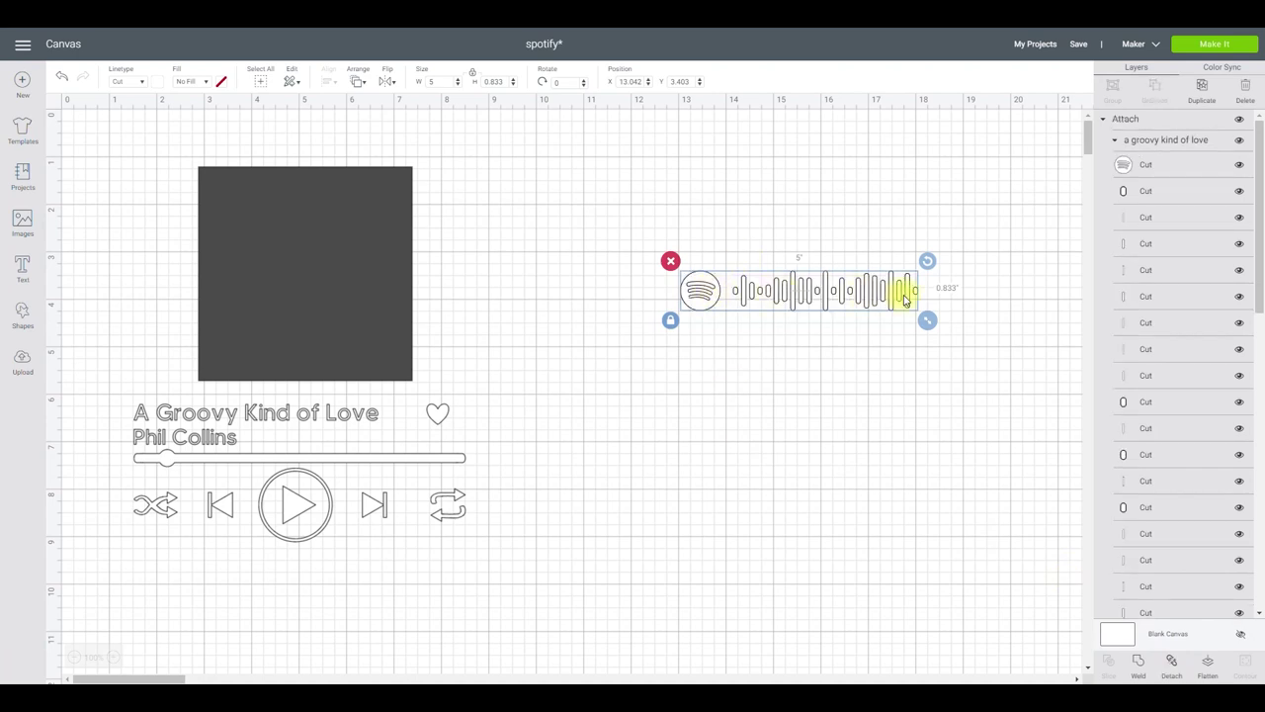
left_click_drag(853, 291, 340, 575)
- Center the Spotify code horizontally with the song text and playback controls, and attach them all
left_click(88, 419)
left_click_drag(88, 420, 509, 601)
left_click(365, 589)
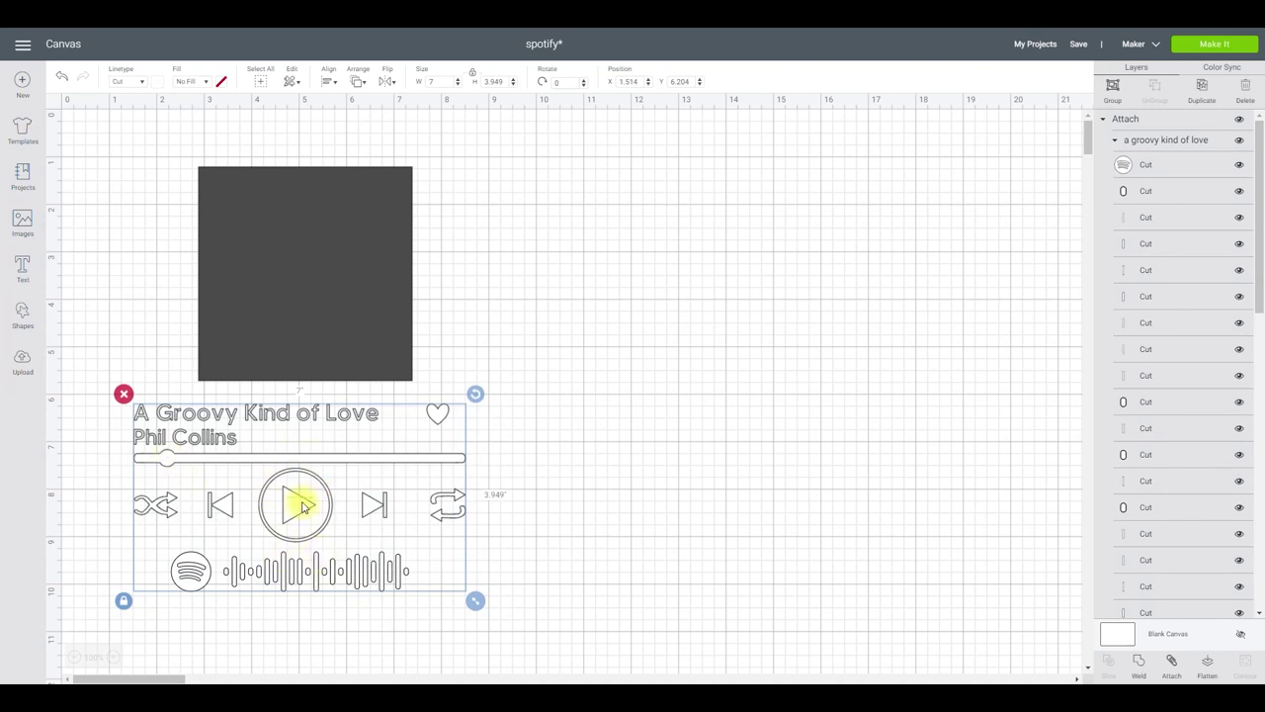
left_click(330, 82)
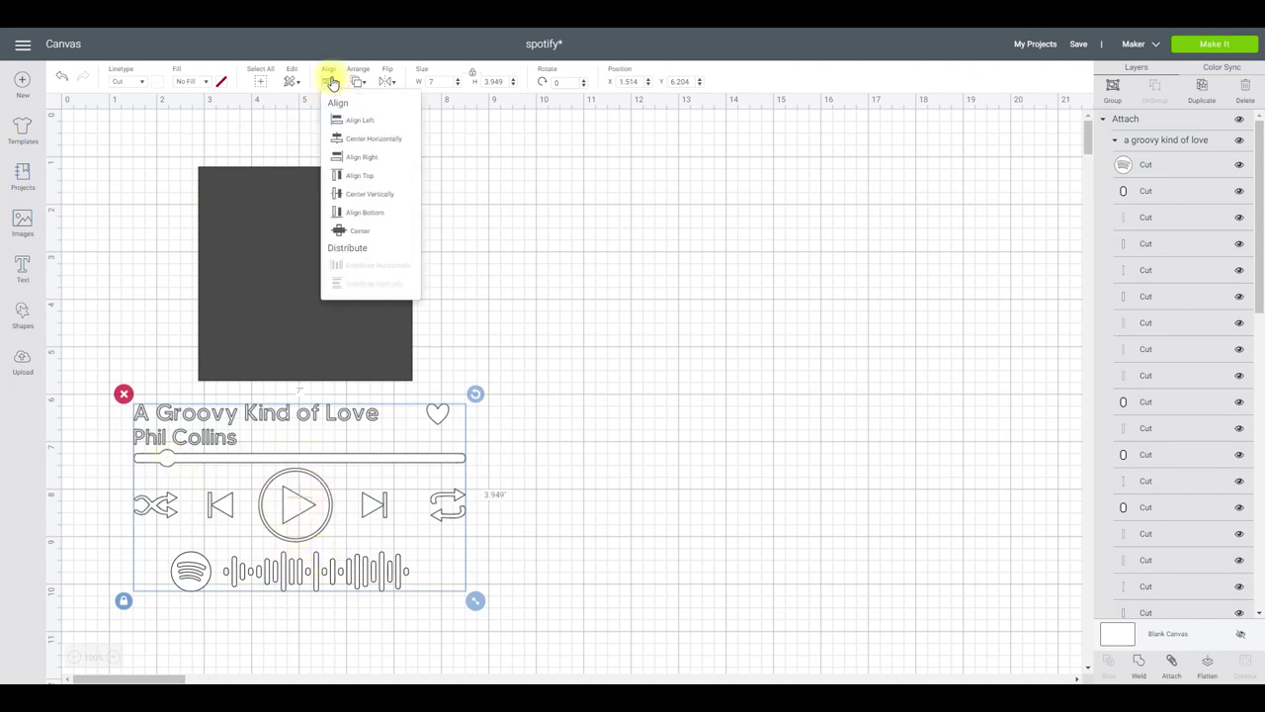
left_click(368, 137)
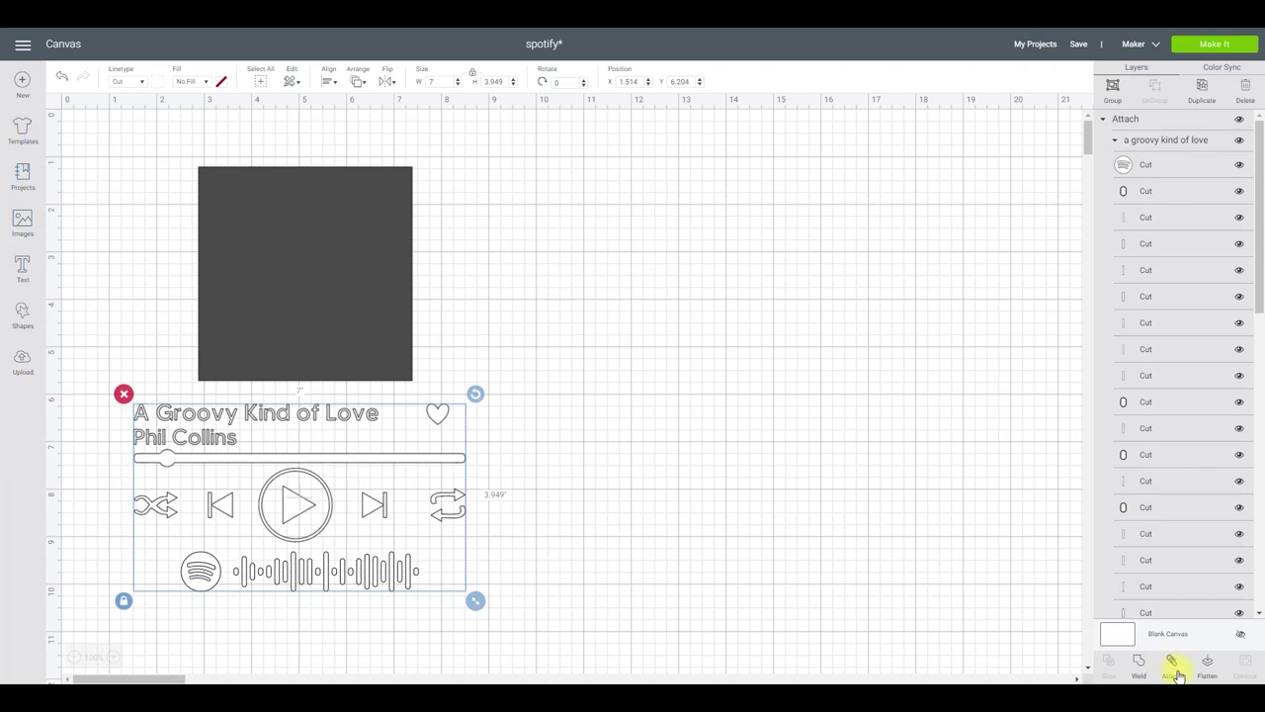
left_click(319, 305)
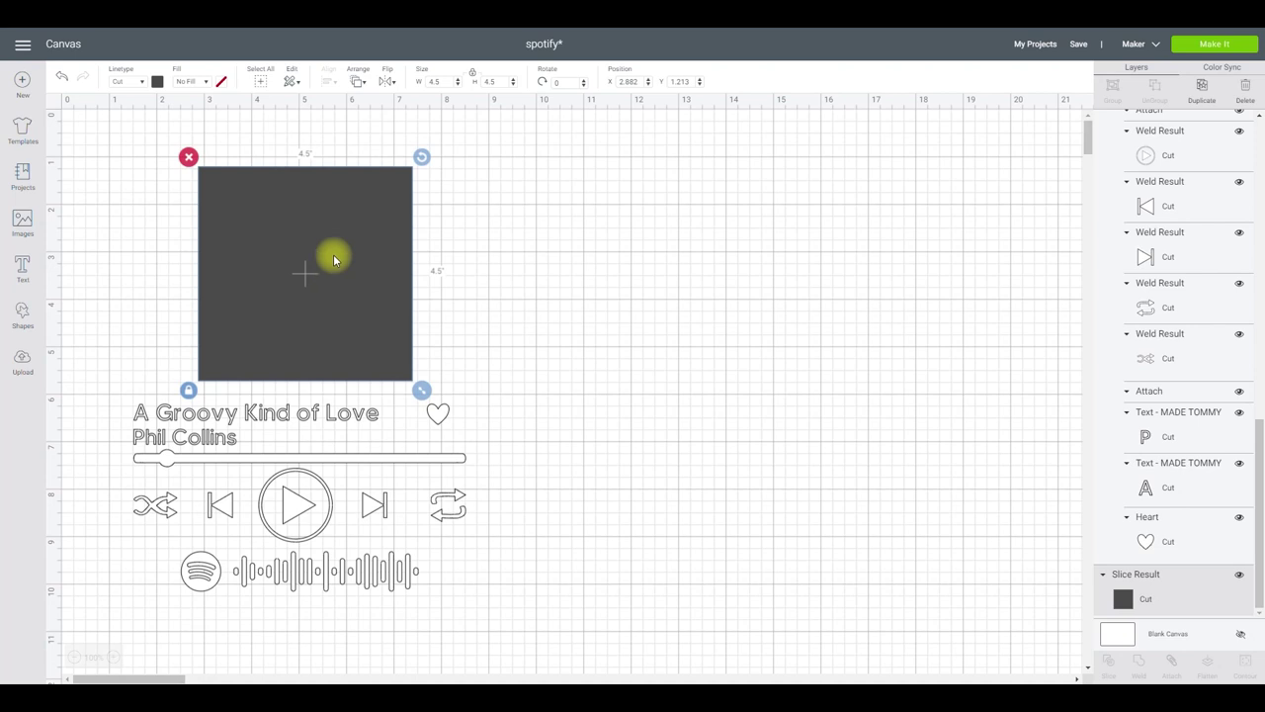
left_click(24, 362)
left_click(357, 340)
left_click(648, 349)
left_click(155, 153)
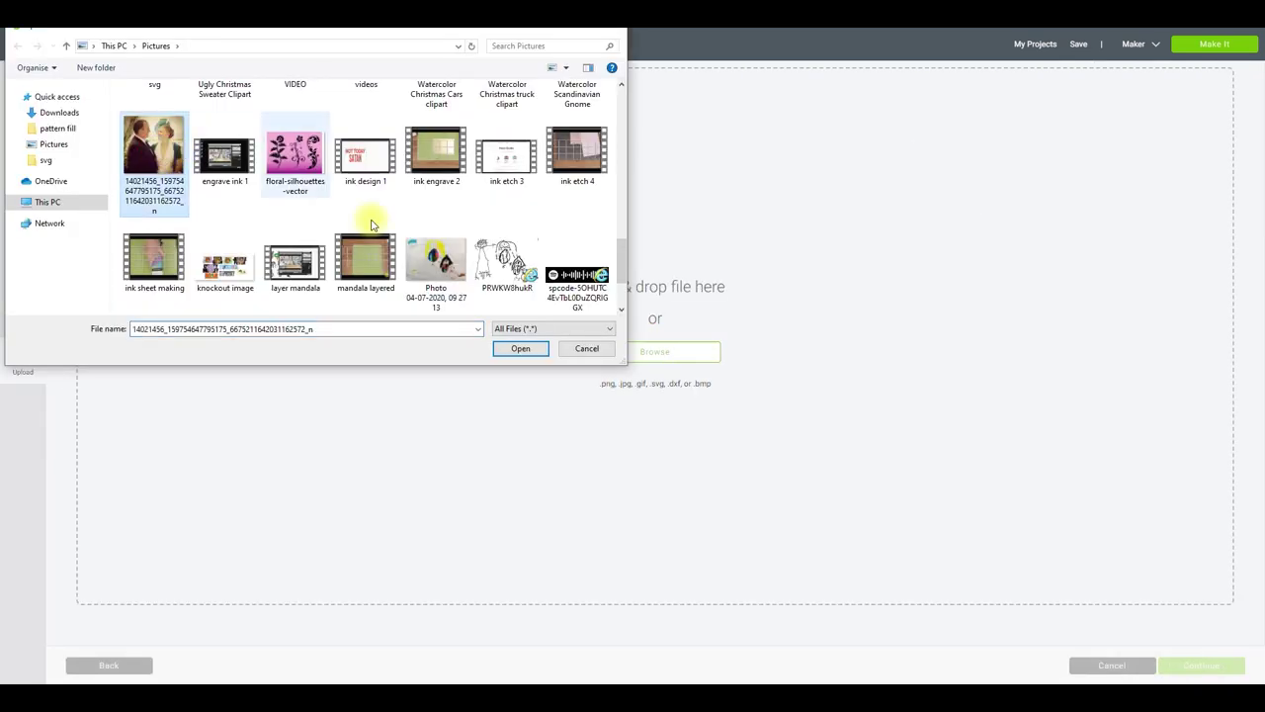
left_click(522, 352)
left_click(521, 350)
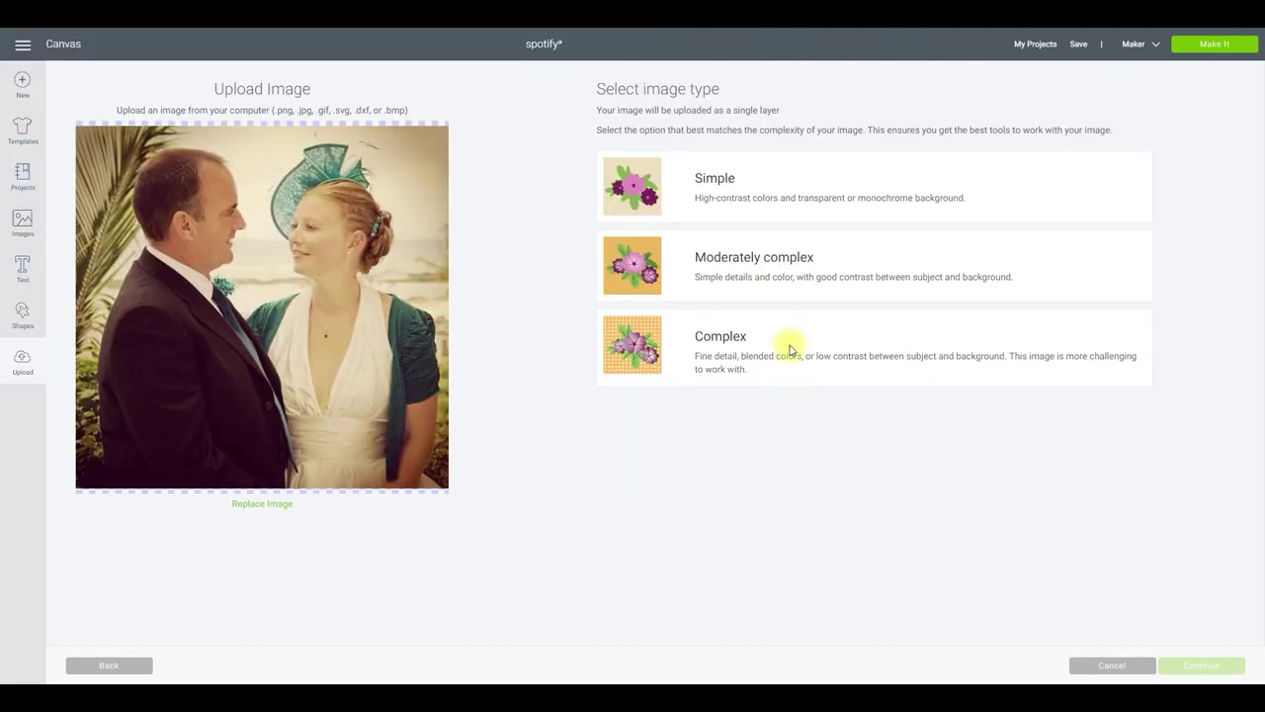
- Set the photo's image type to Complex and continue to the naming page without erasing any area
left_click(718, 192)
left_click(758, 277)
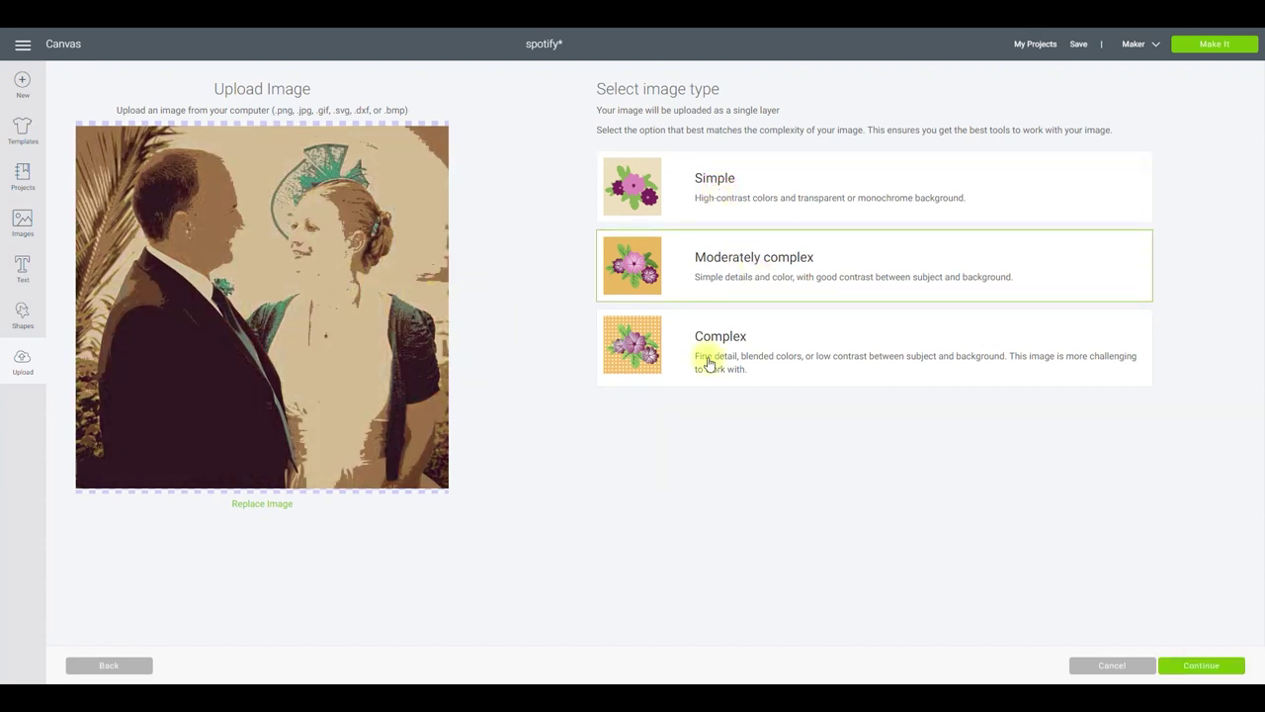
left_click(774, 359)
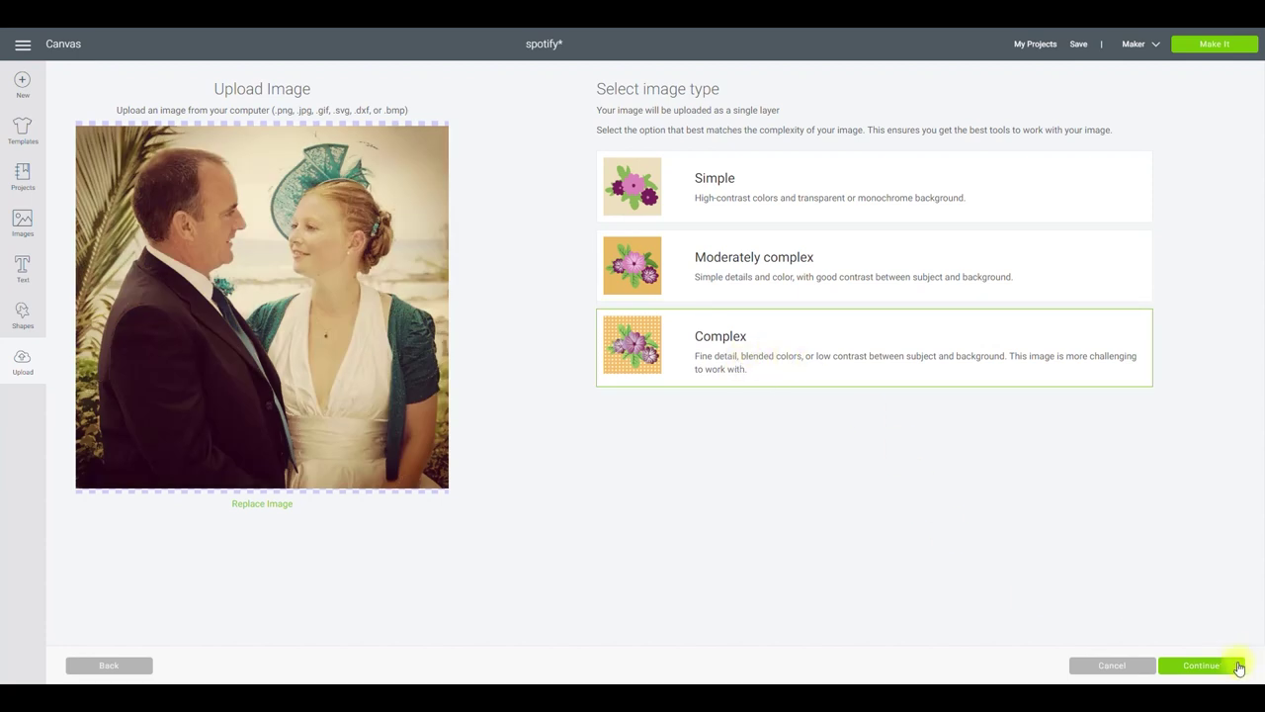
left_click(1227, 668)
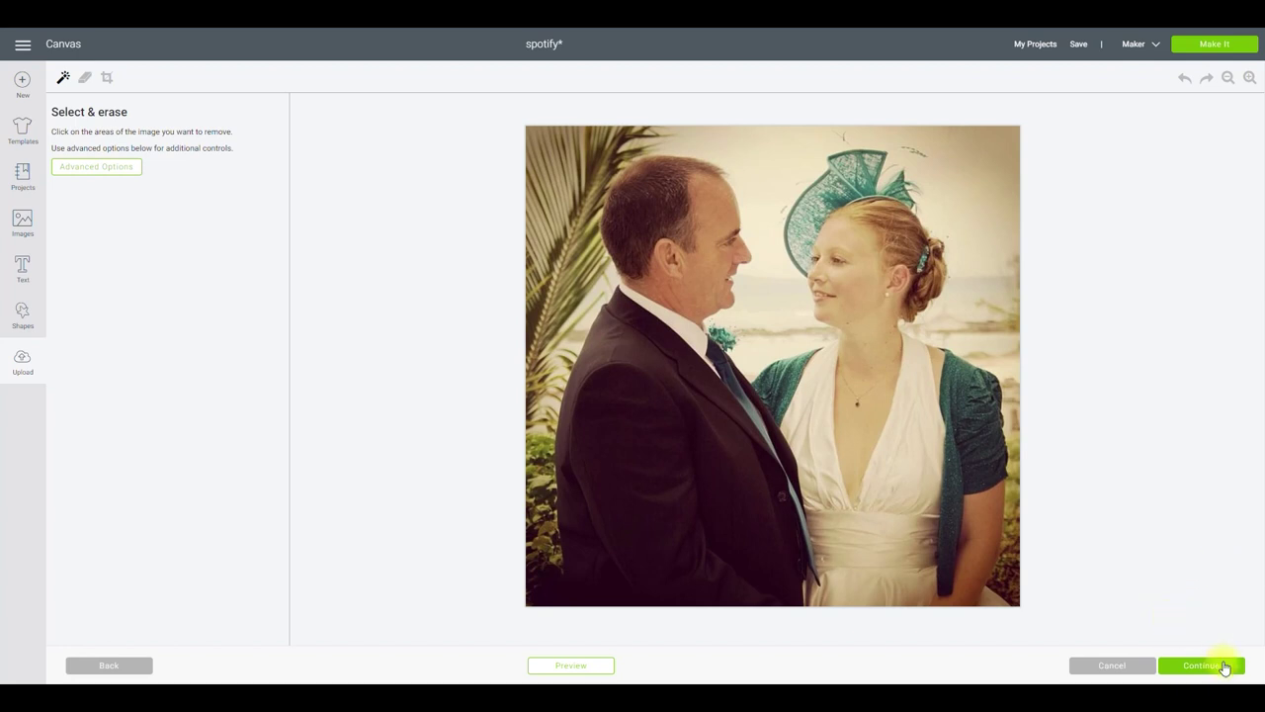
left_click(1226, 668)
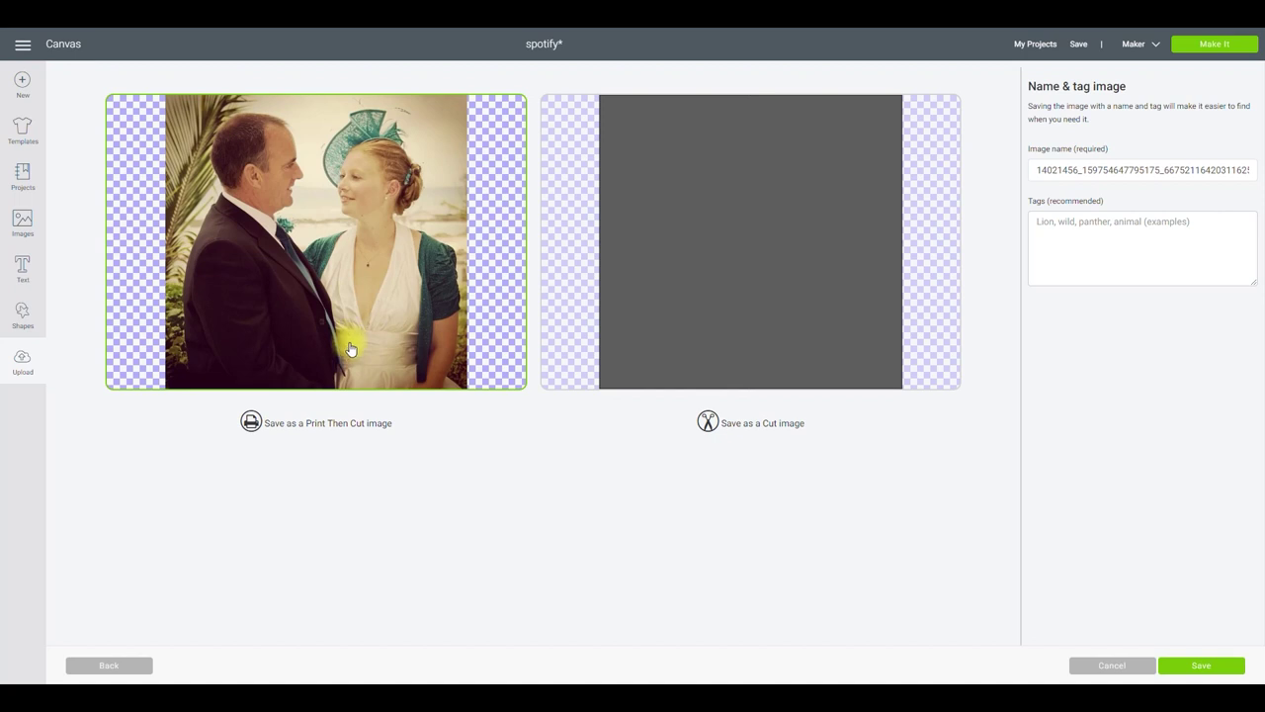
- Save the photo as a Print Then Cut image named "wedding pic" with the tag "personal pics" and insert it
left_click(1098, 166)
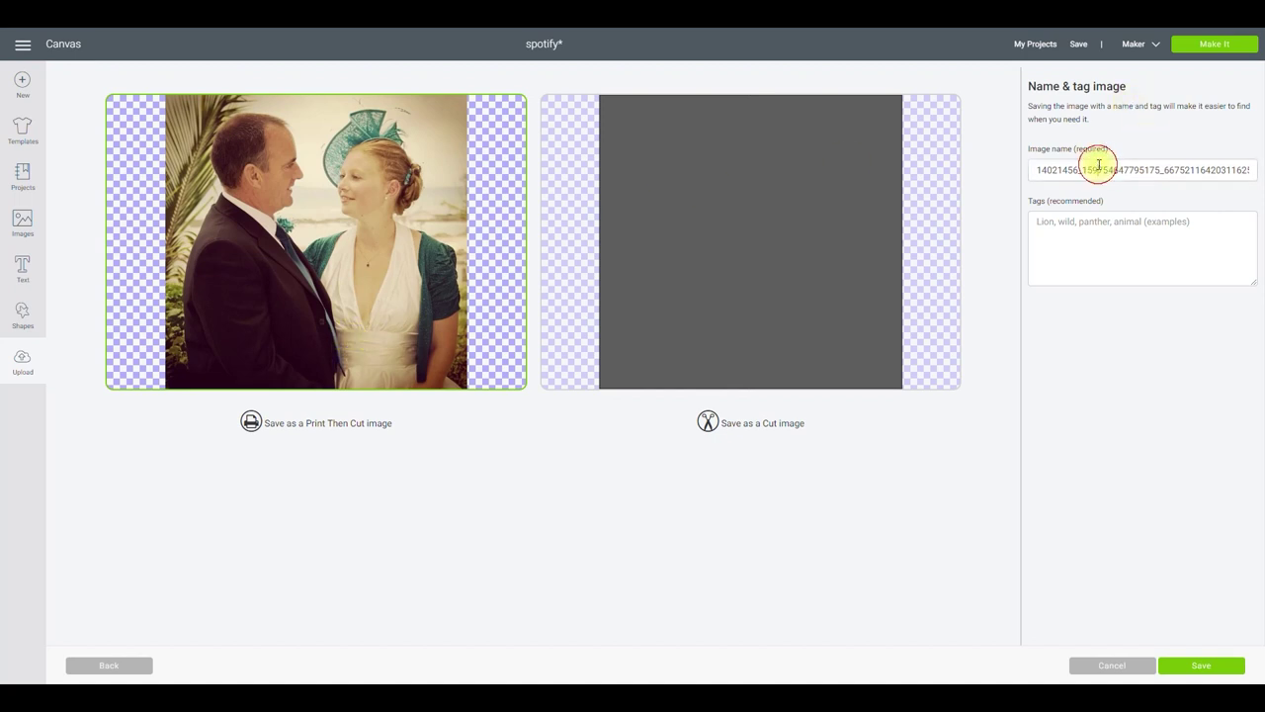
left_click_drag(1039, 169, 1259, 169)
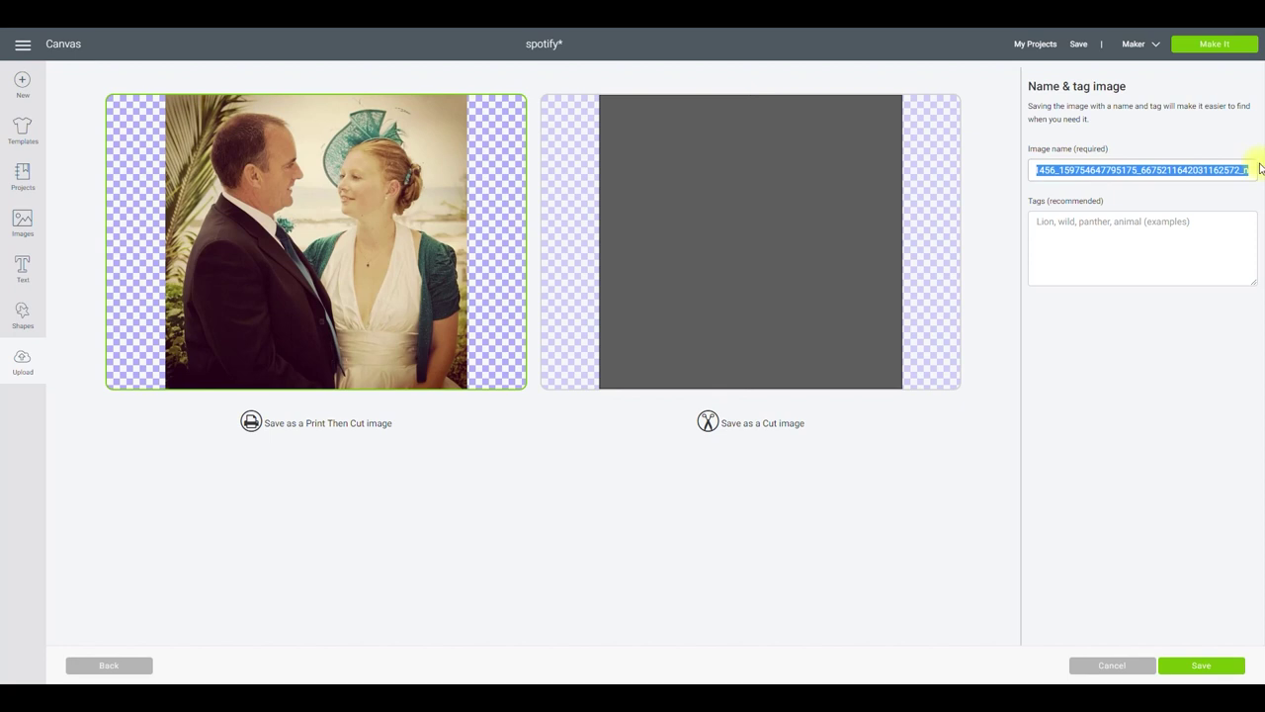
type("wedding pic")
left_click(1071, 244)
type("personal pics")
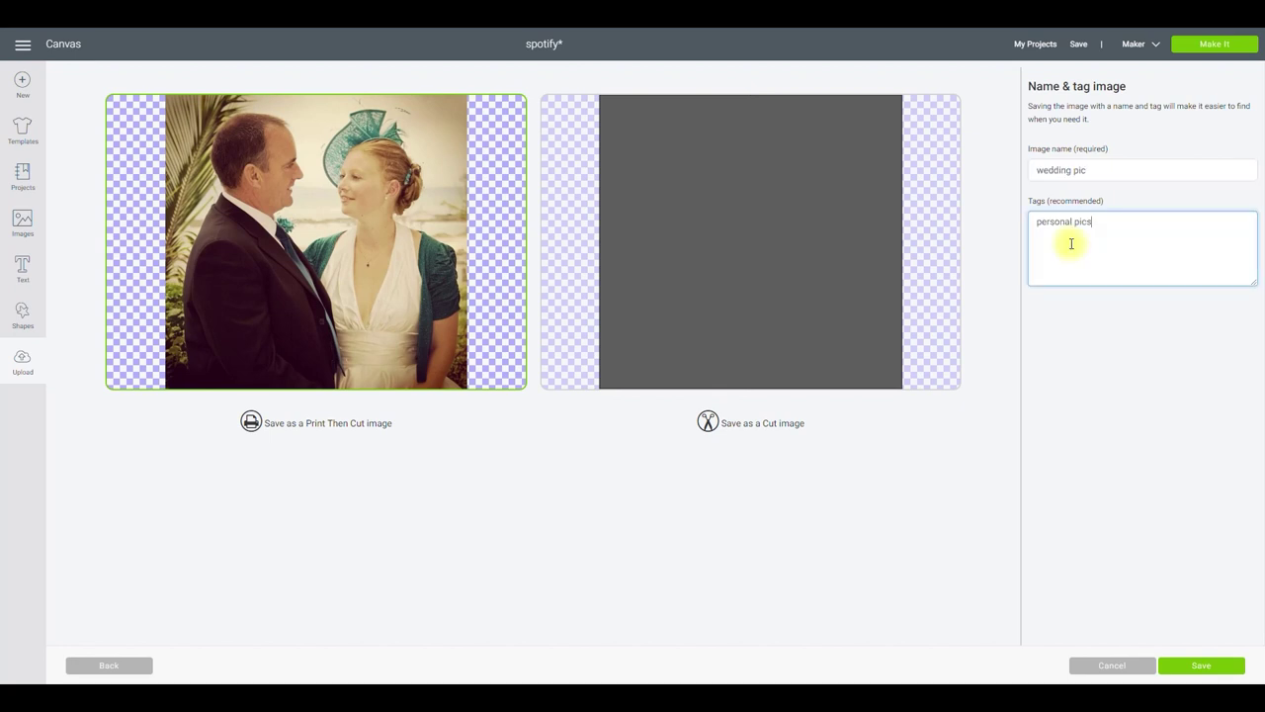
left_click(1204, 668)
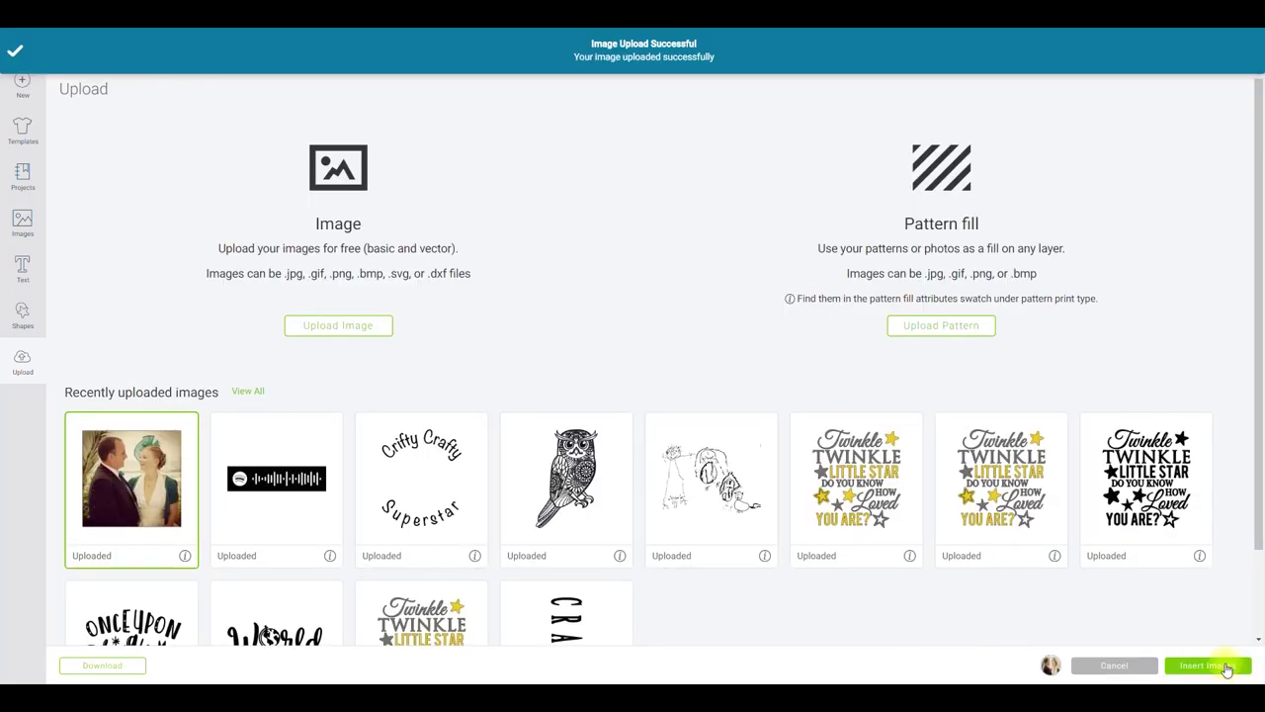
left_click(1222, 666)
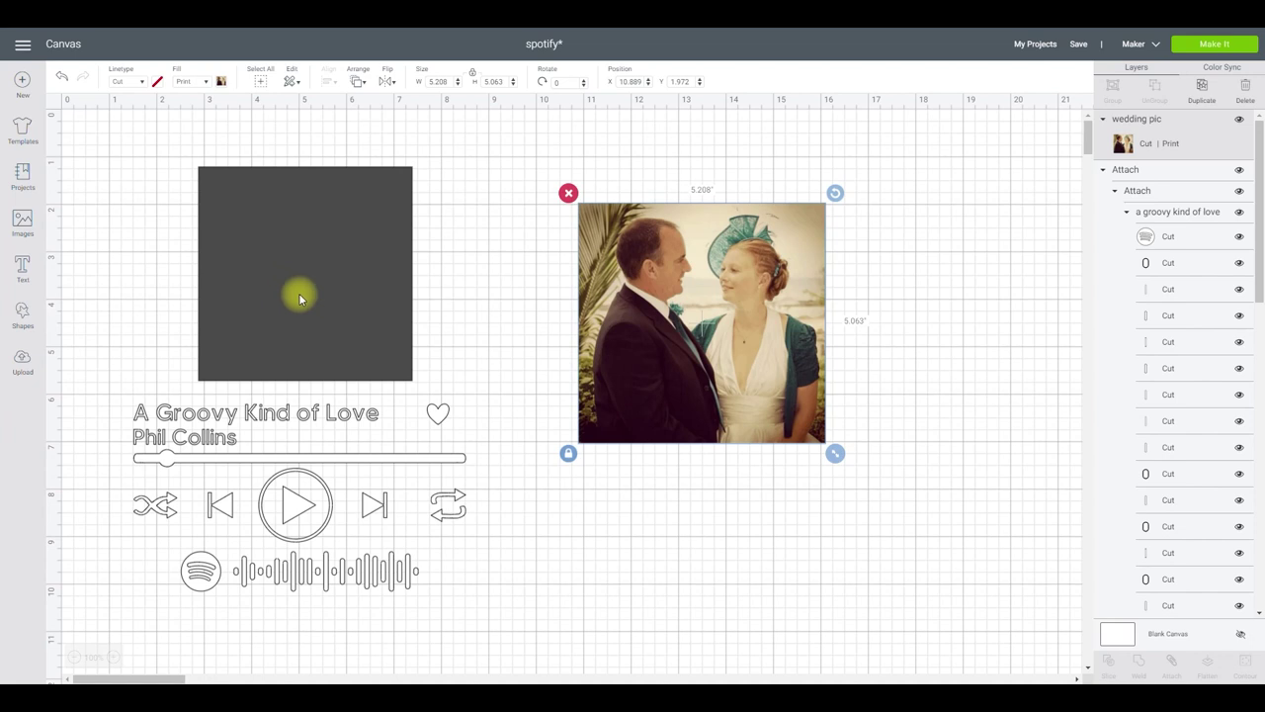
- Move the photo over the dark square and scale it down to about 4.9 by 4.77 inches, covering the square
left_click(362, 291)
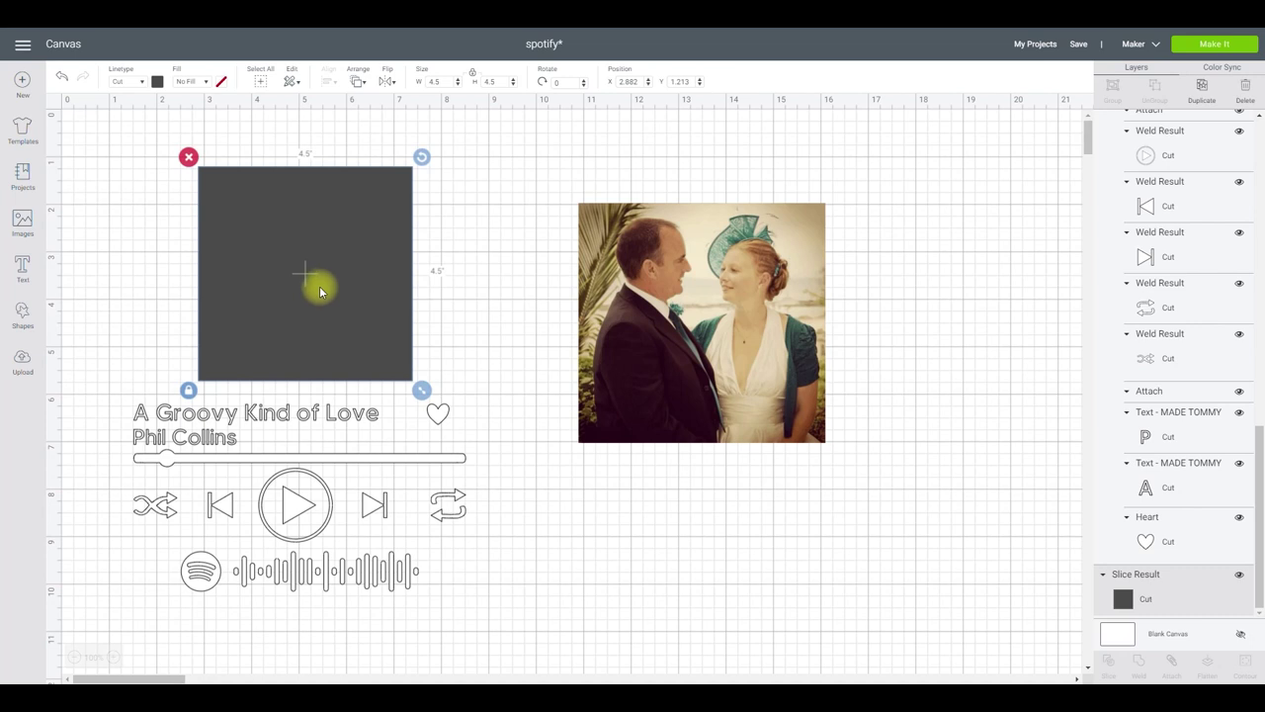
left_click_drag(741, 306, 650, 288)
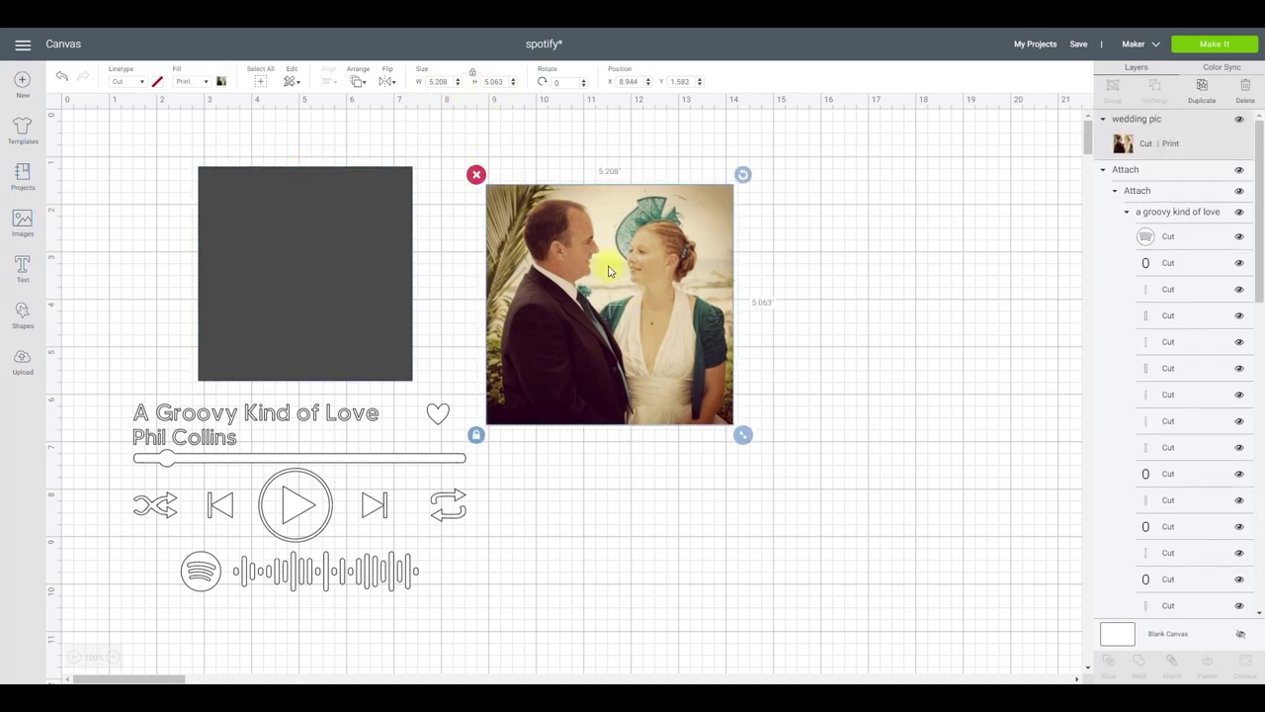
left_click_drag(620, 284, 307, 252)
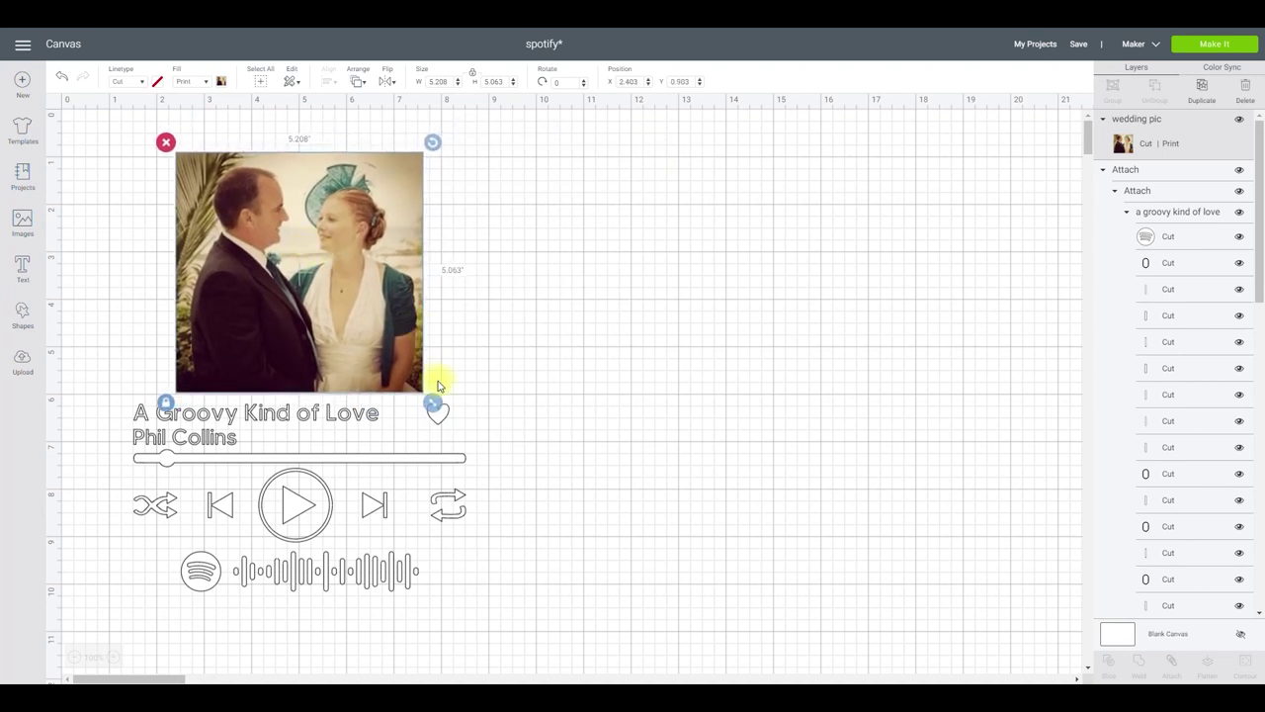
left_click_drag(432, 403, 419, 393)
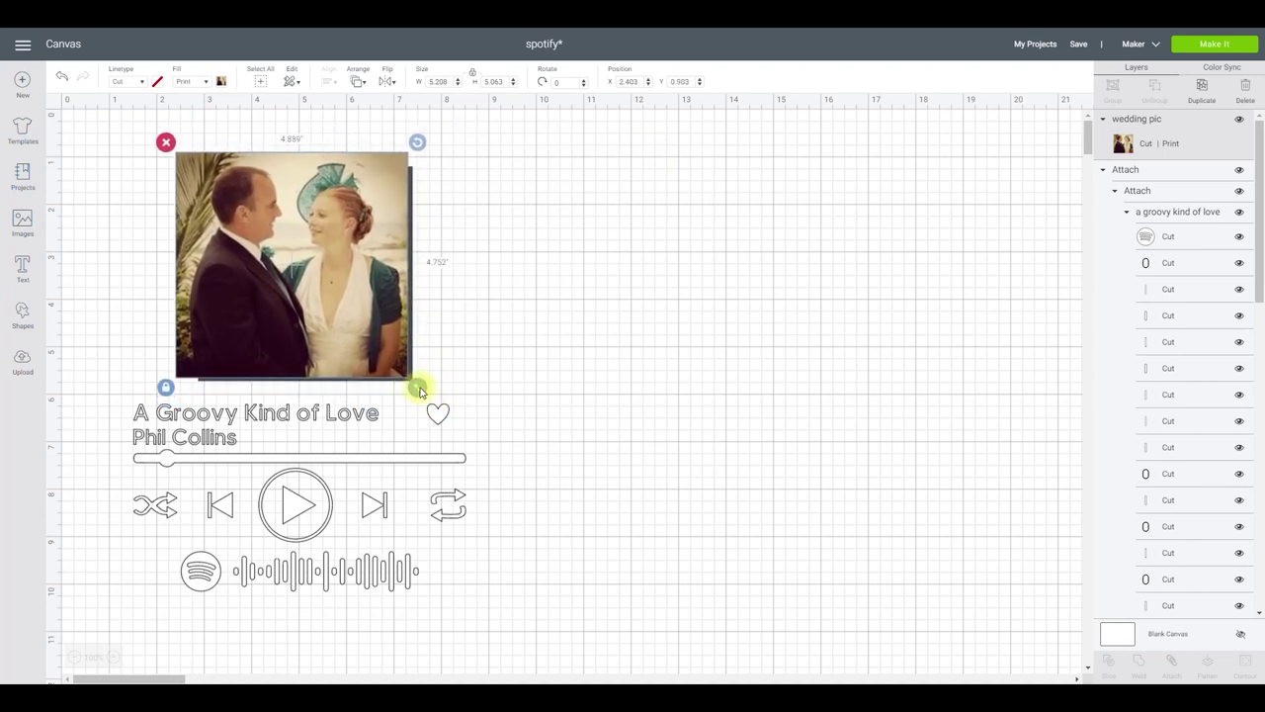
left_click_drag(373, 325, 388, 331)
- Align the photo and the dark square to each other with Center
left_click(522, 206)
left_click_drag(498, 142, 168, 293)
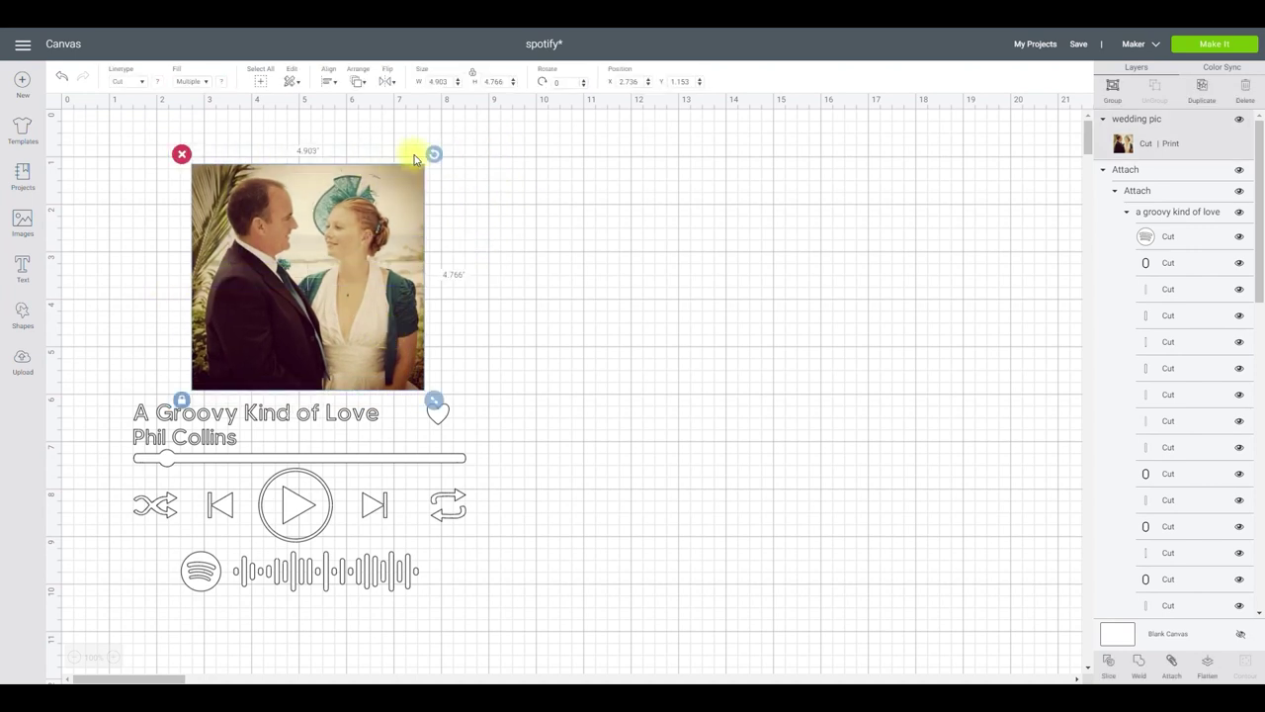
left_click(327, 79)
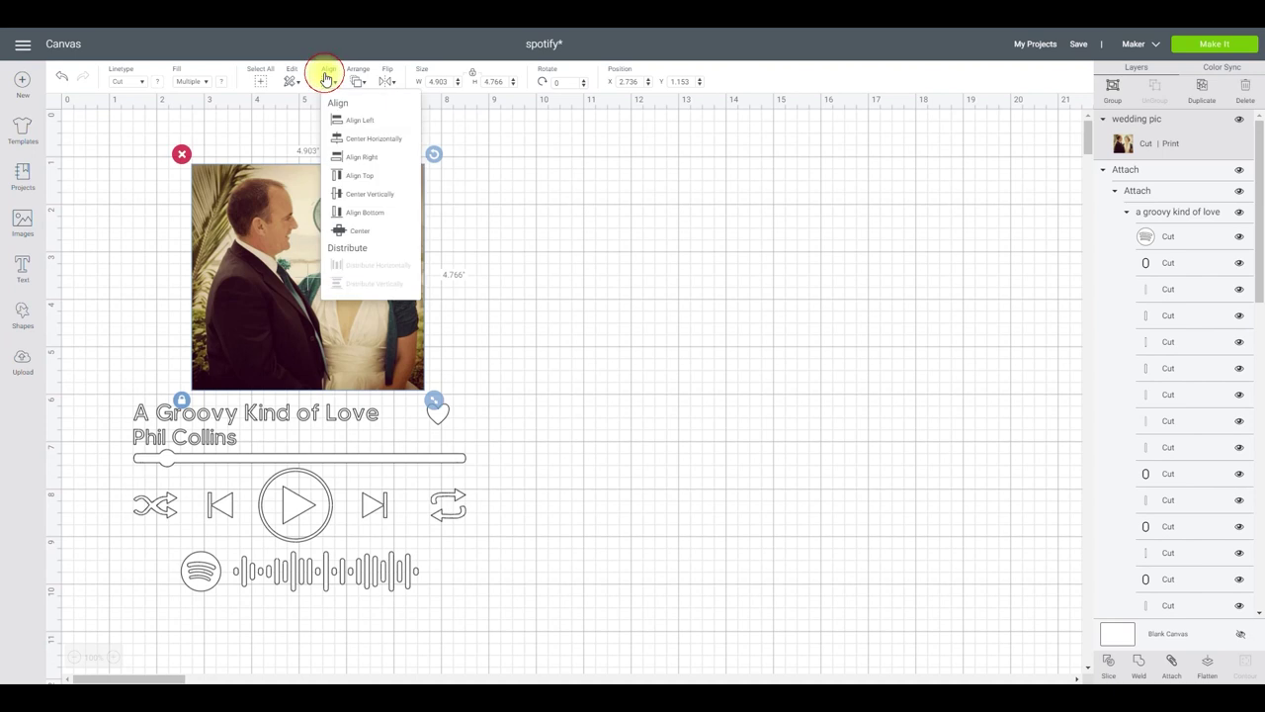
left_click(359, 235)
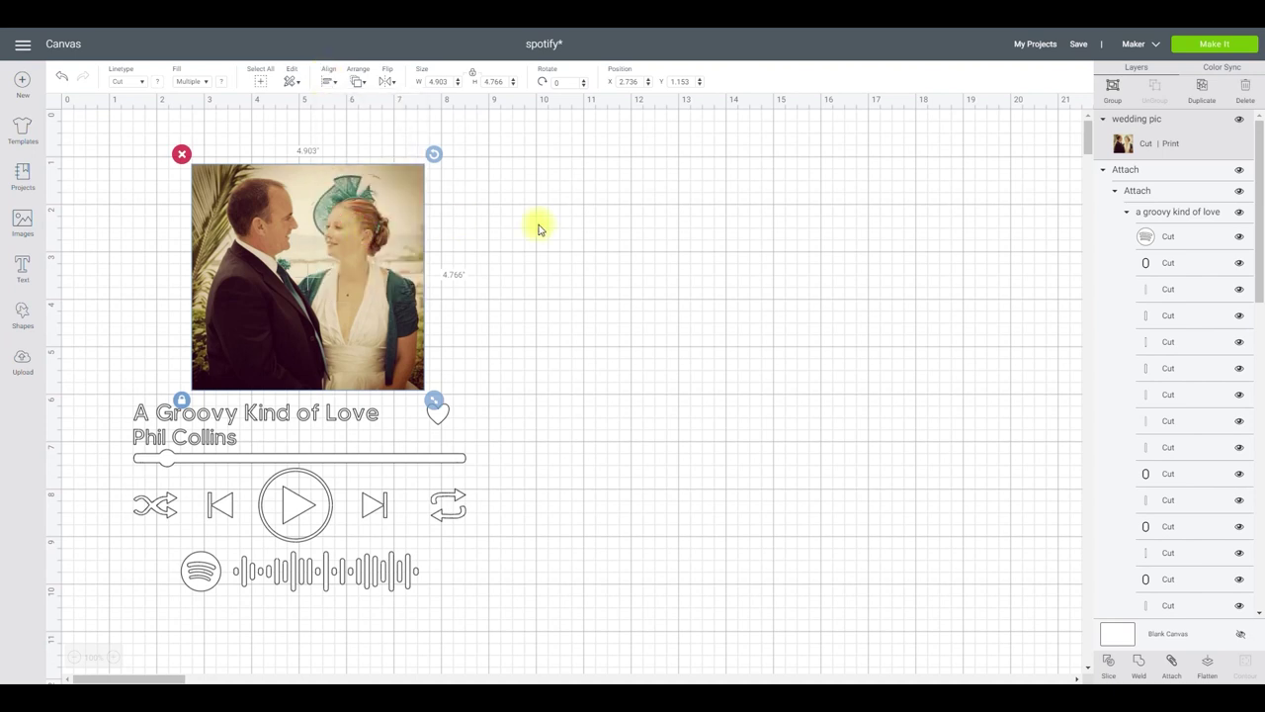
- Send the photo to the back so that the dark square lies on top of it
left_click(559, 223)
left_click(372, 212)
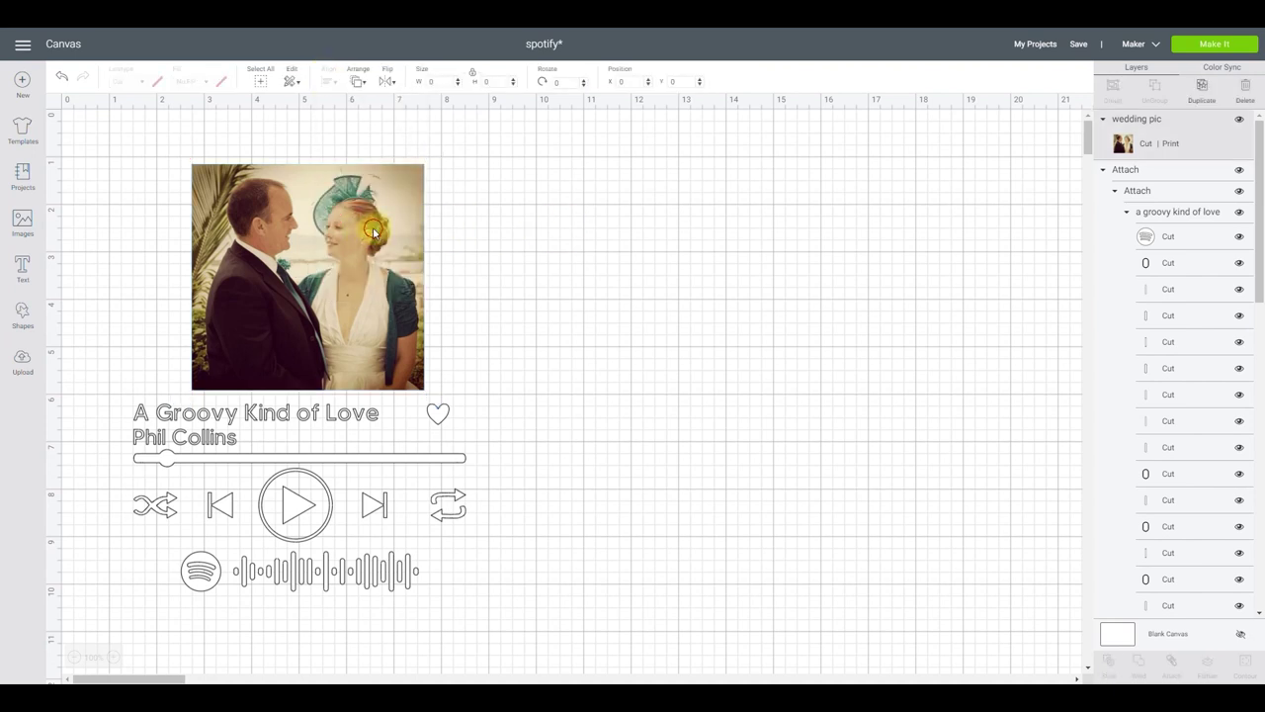
left_click(359, 84)
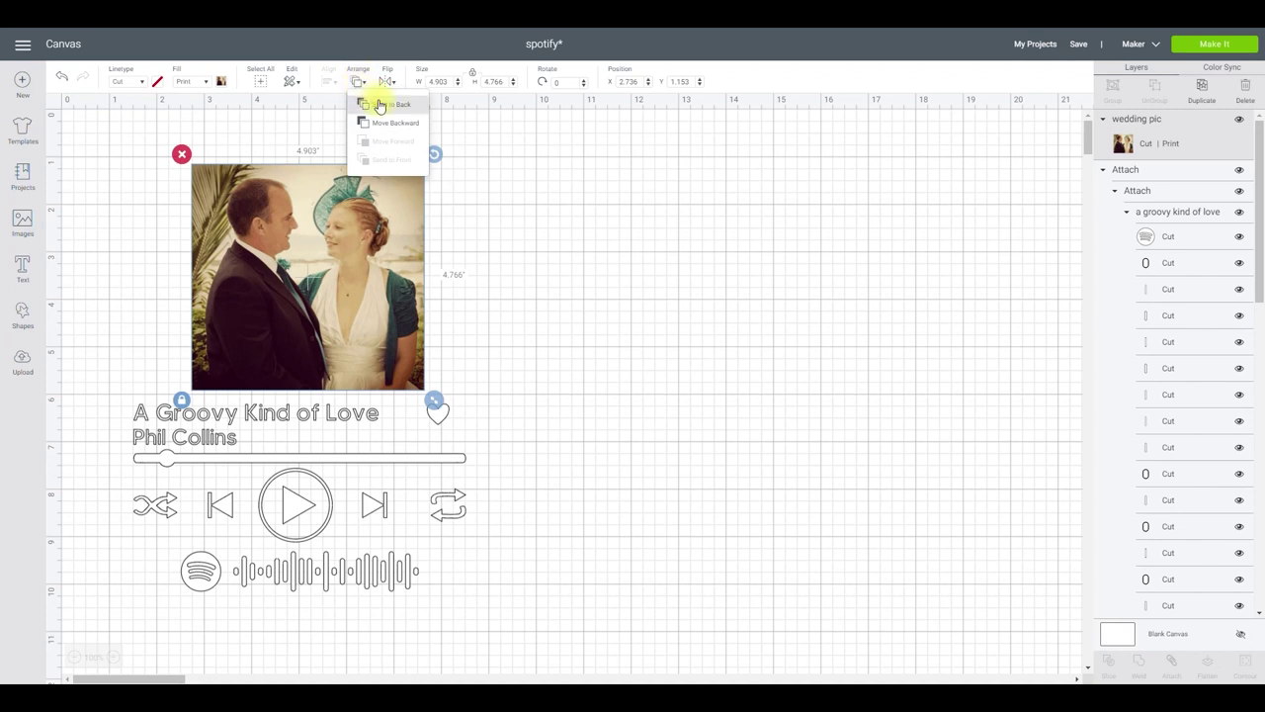
left_click(379, 104)
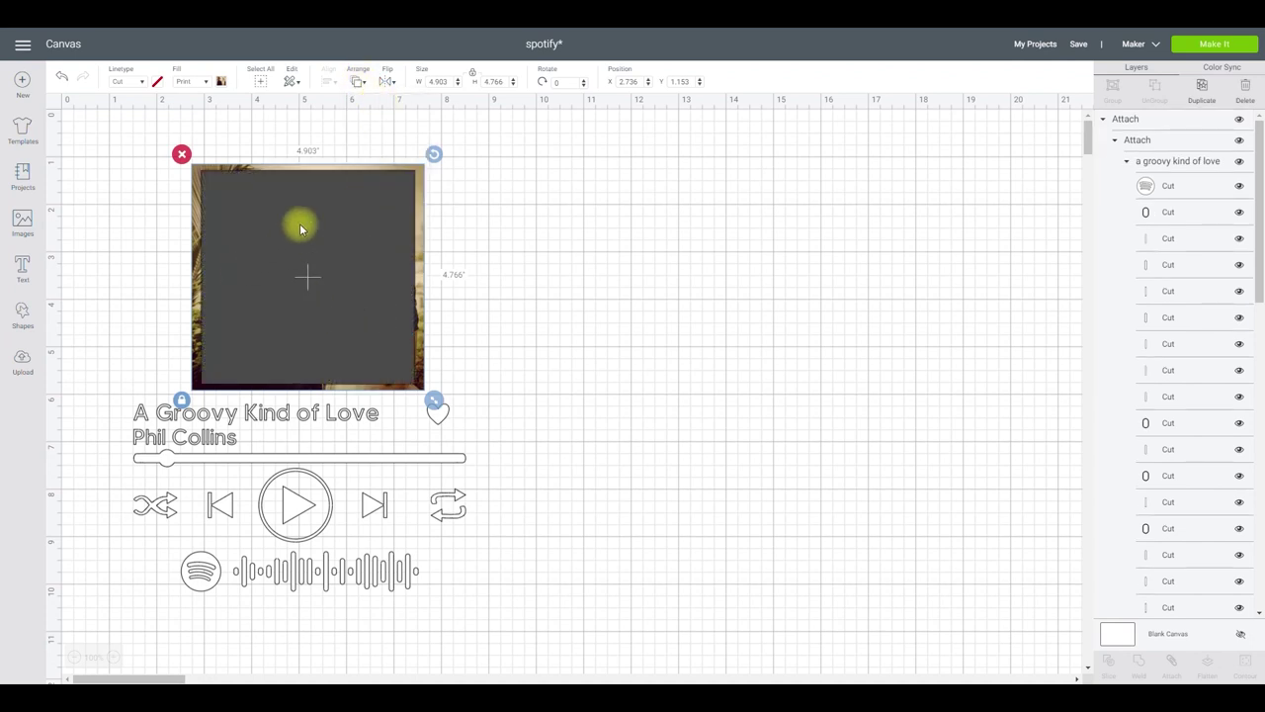
- Slice the photo with the dark square
left_click(532, 254)
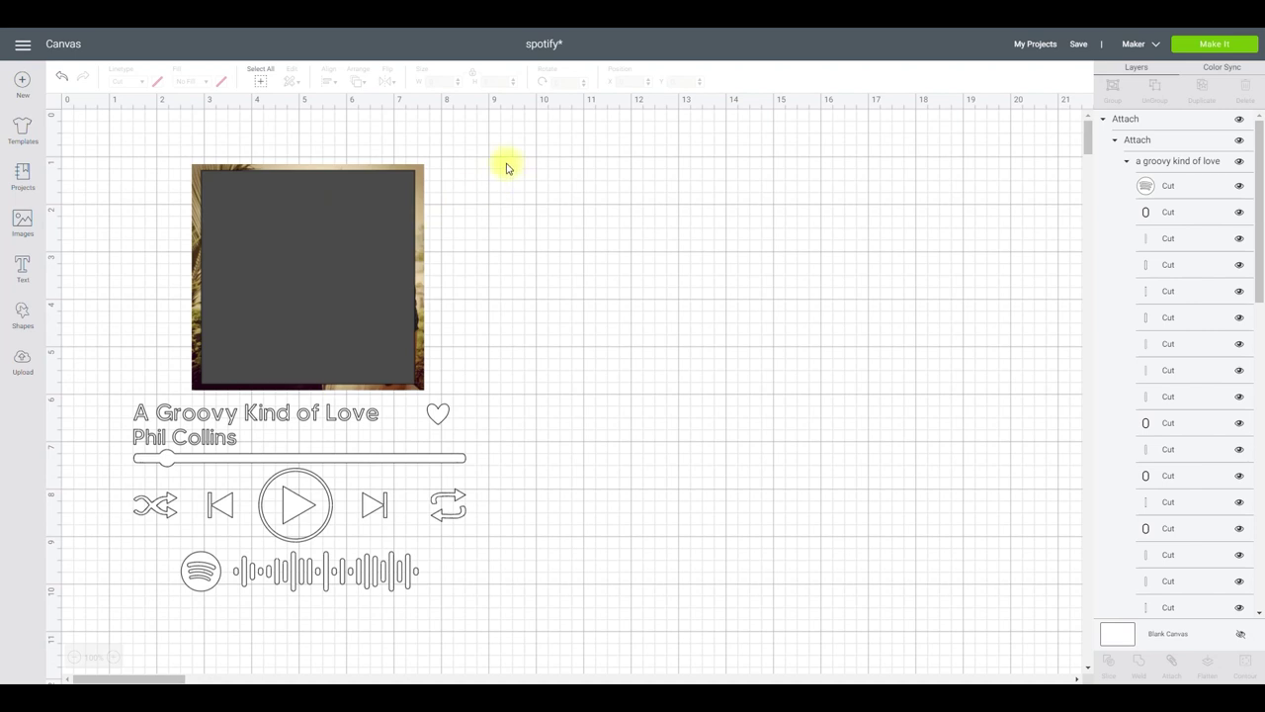
left_click_drag(504, 164, 186, 294)
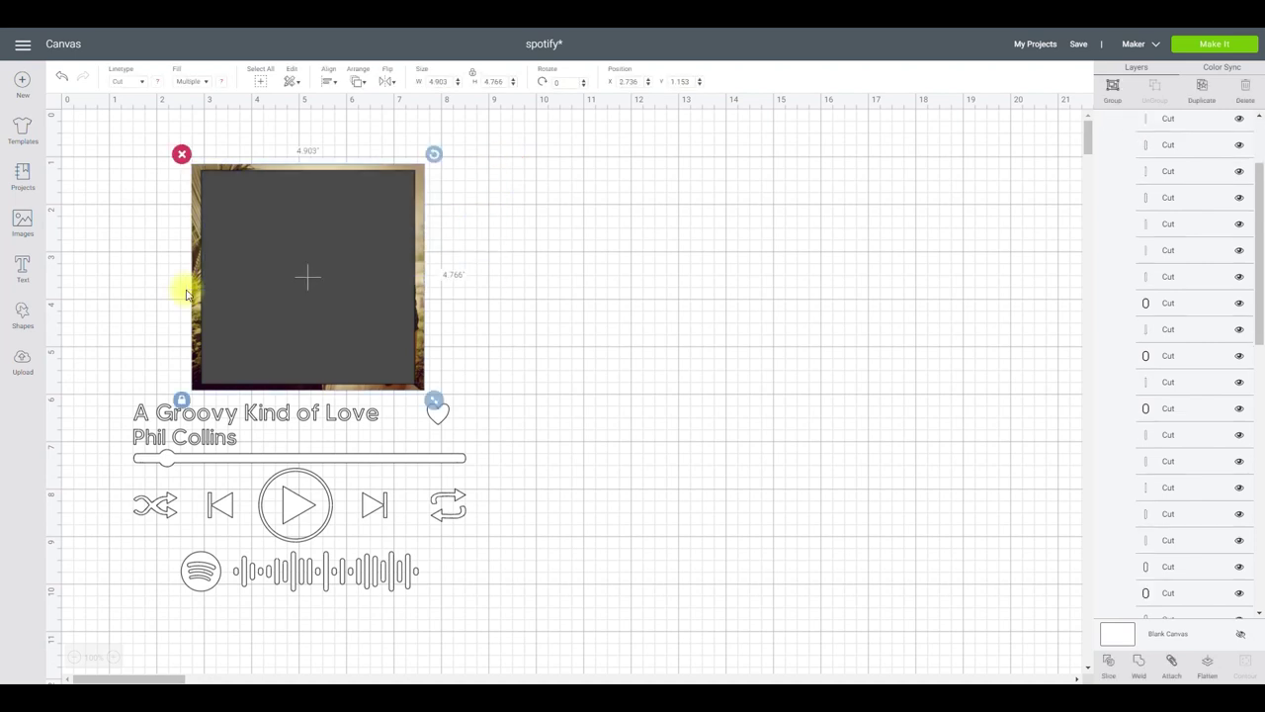
left_click(1108, 662)
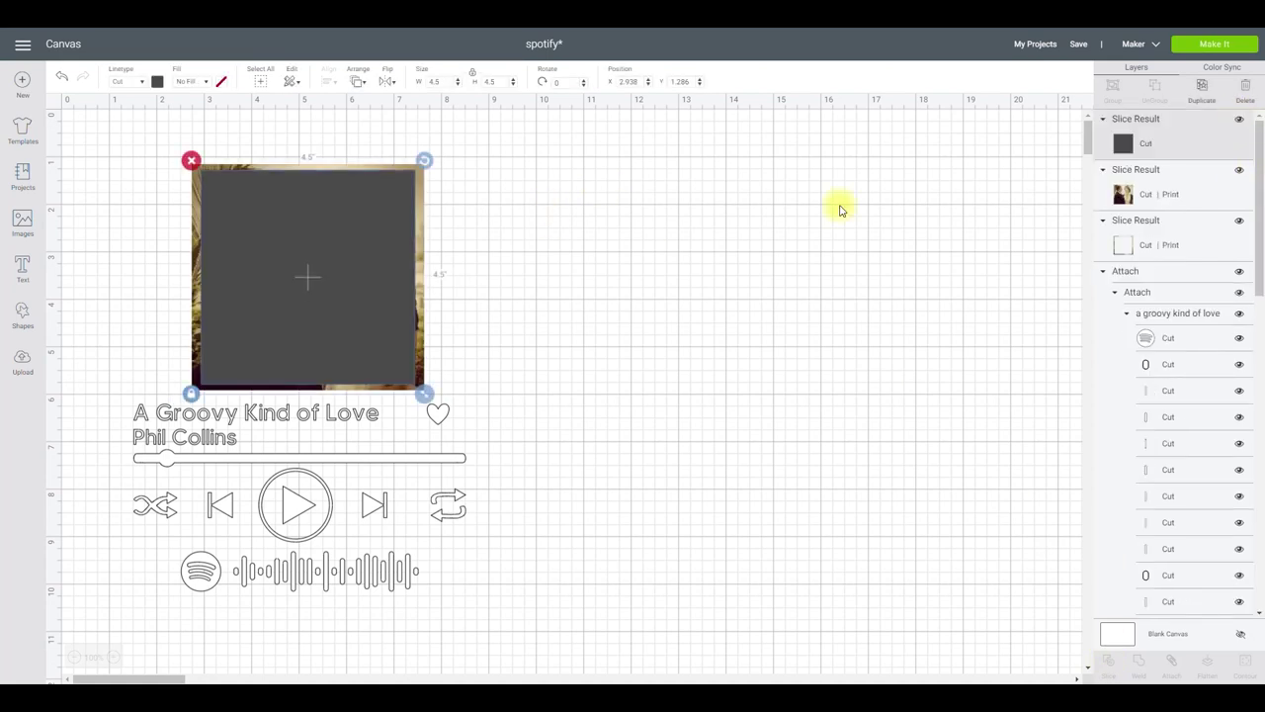
- Hide the dark square slice result and delete the leftover photo border around it
left_click(1242, 122)
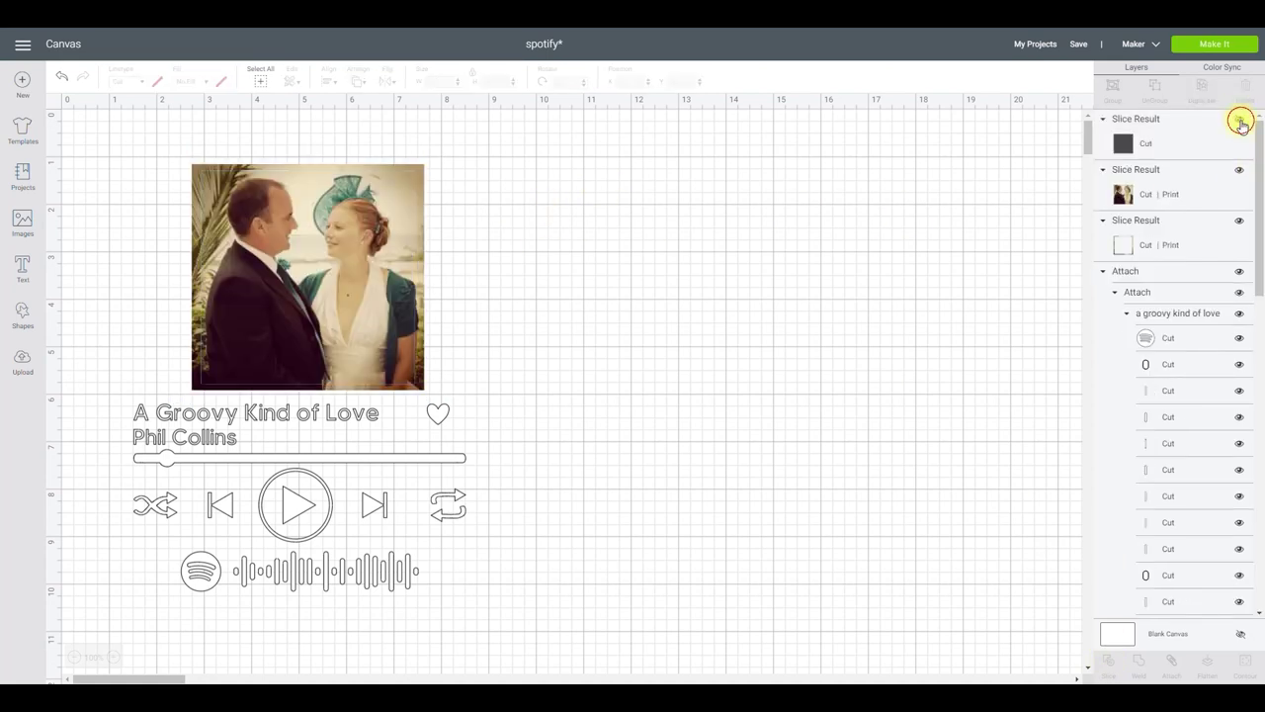
left_click(423, 174)
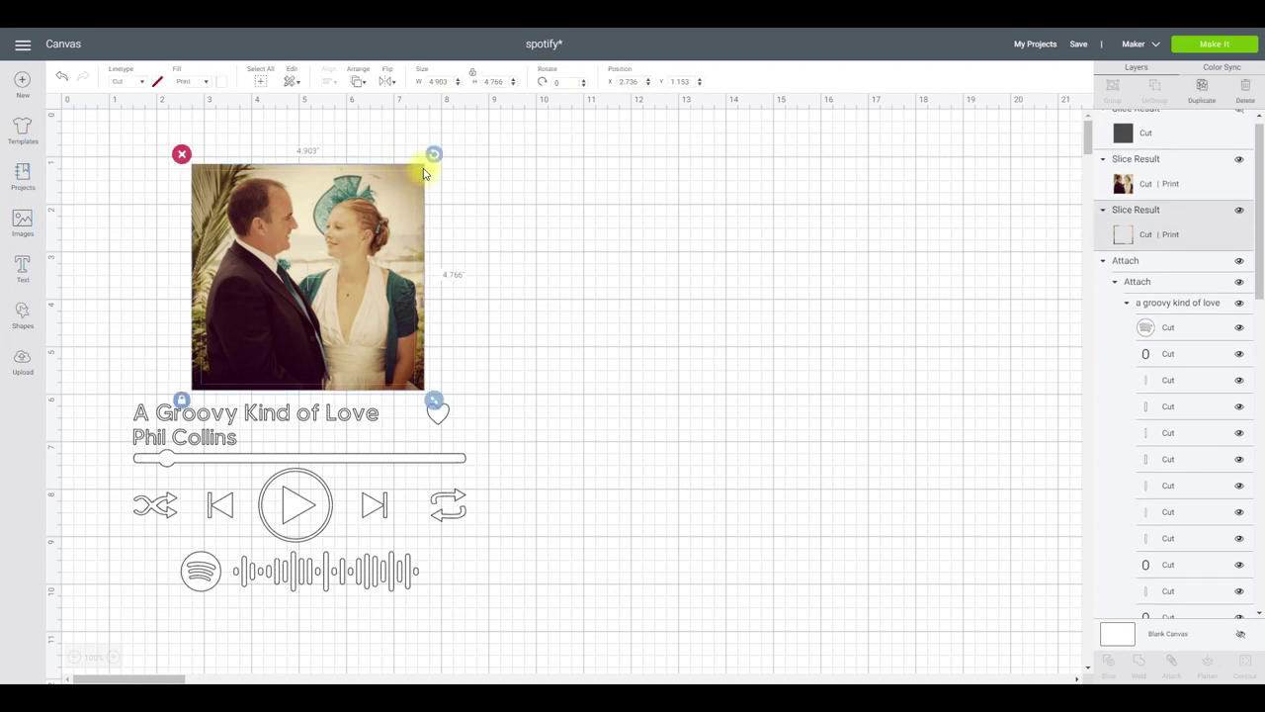
scroll(1254, 175, "down", 1)
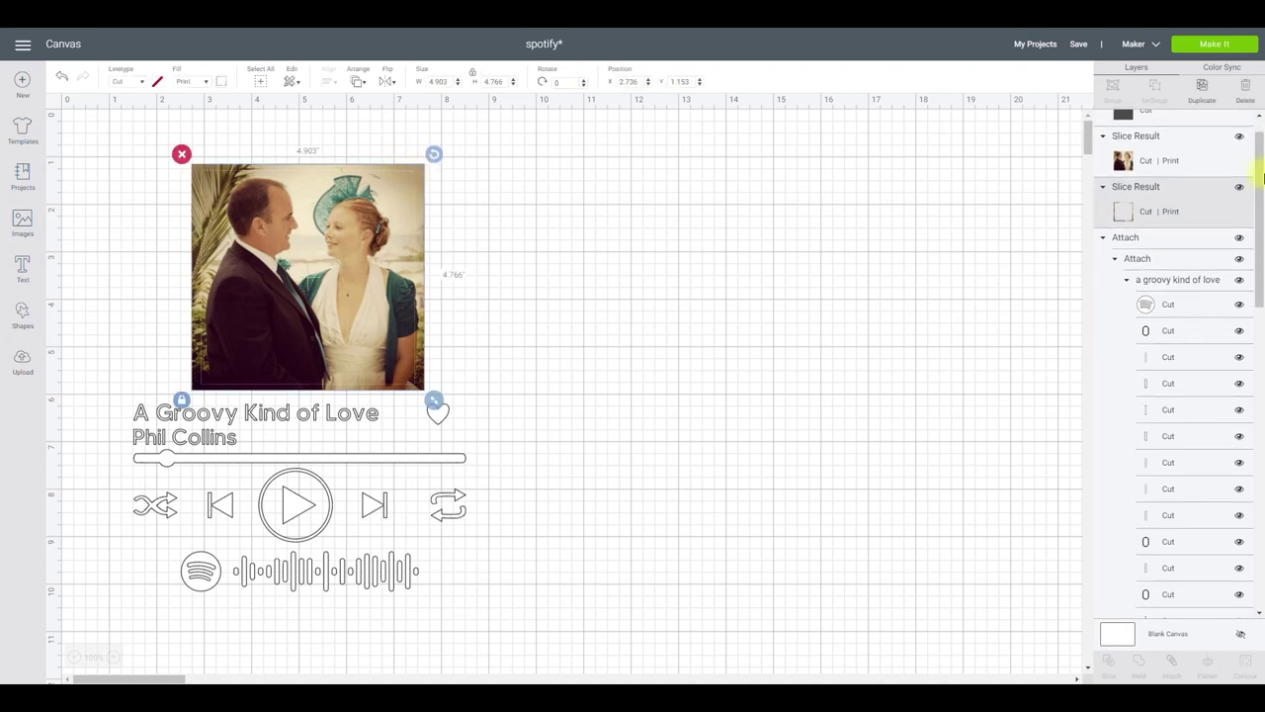
left_click(1251, 88)
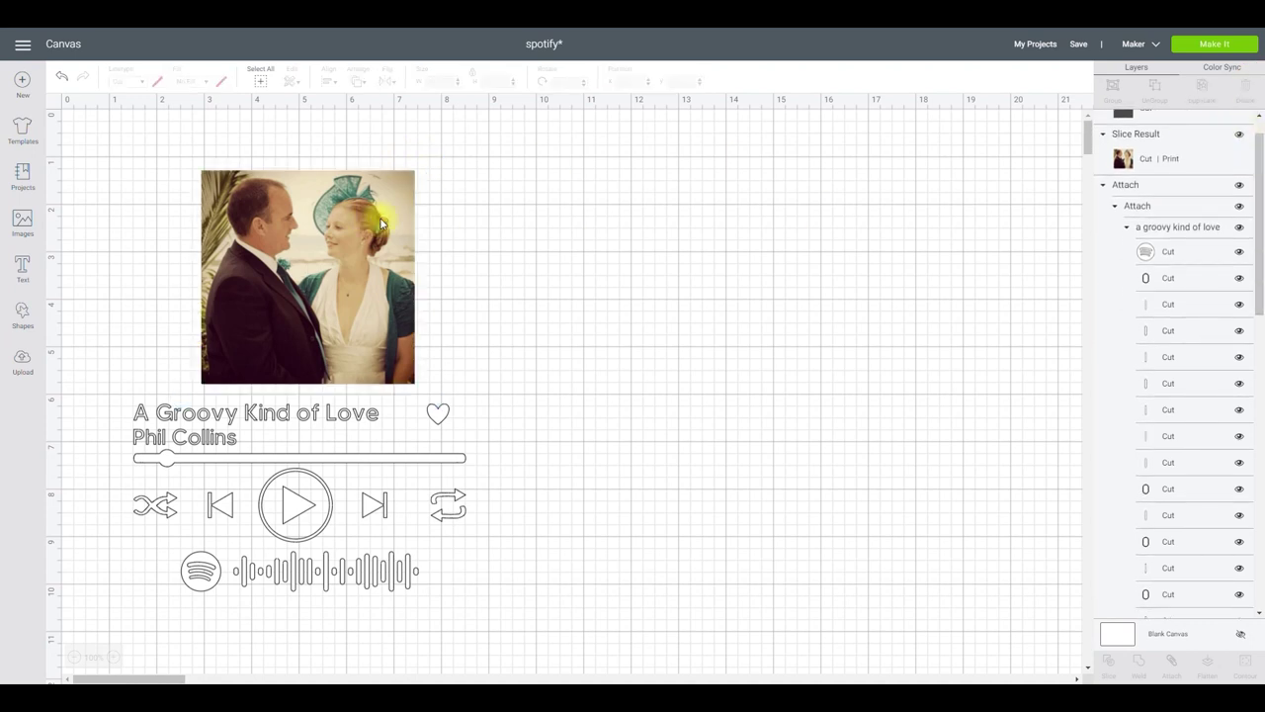
- Center the cropped photo horizontally with the attached song text, playback controls and Spotify code
left_click(1186, 198)
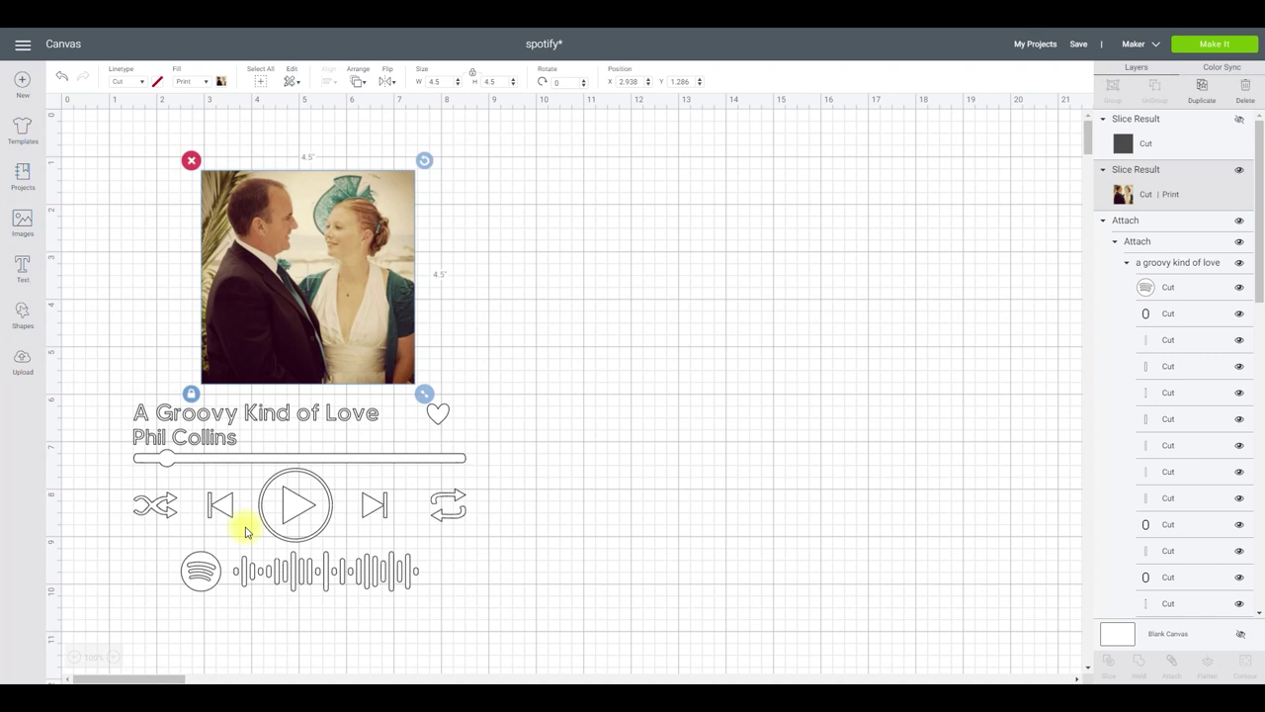
left_click(105, 147)
left_click_drag(100, 144, 508, 602)
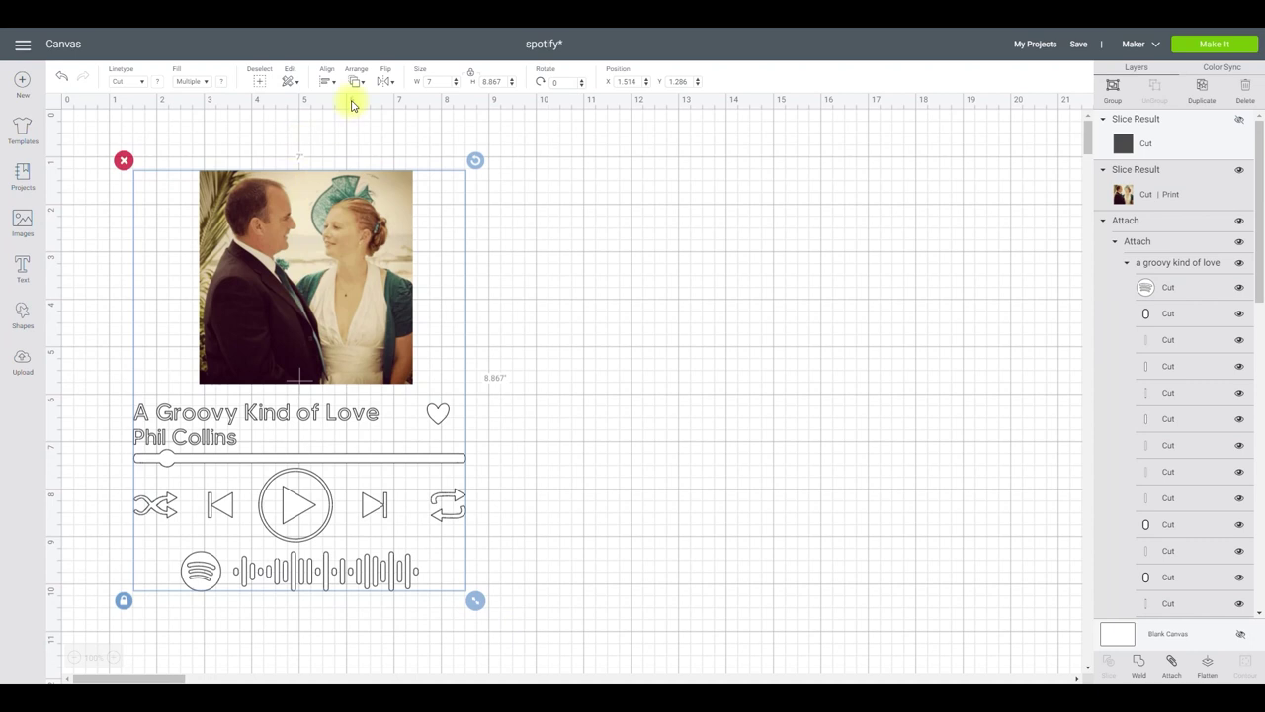
left_click(328, 83)
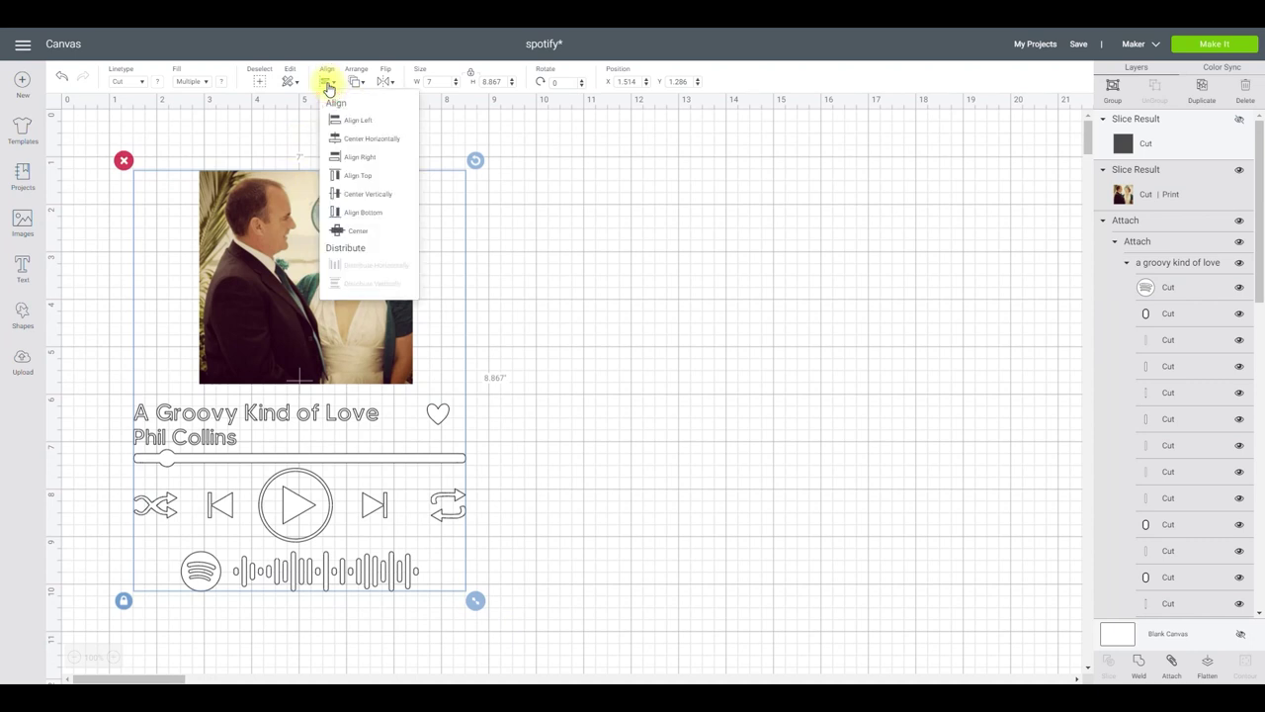
left_click(366, 136)
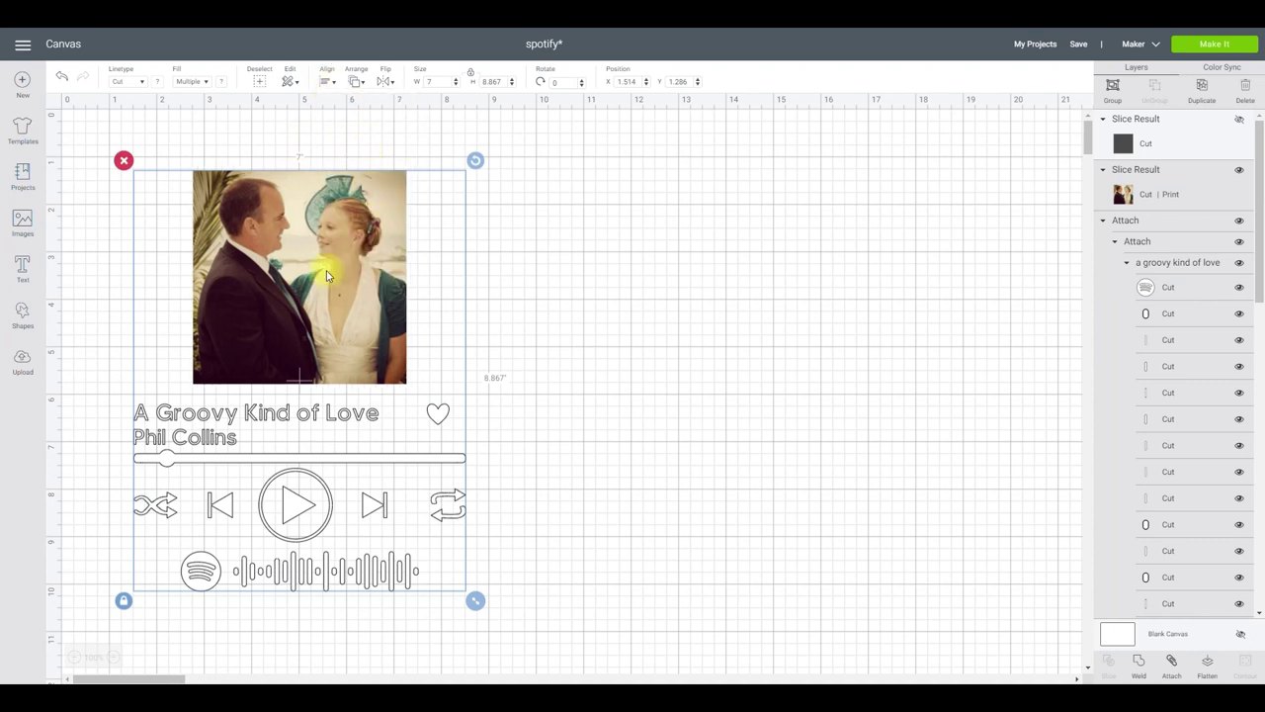
left_click(759, 310)
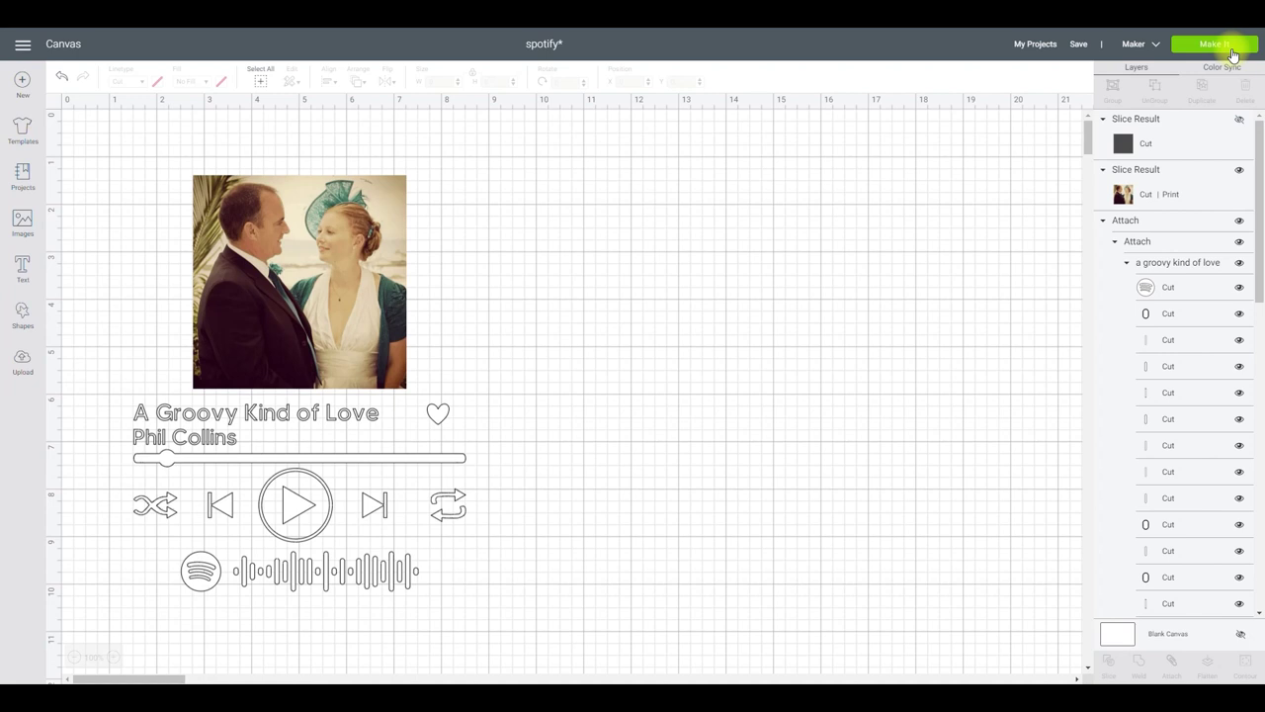
- Proceed to making the project, check the second mat's layout, and connect to the Maker : FBAA Bluetooth machine
left_click(1215, 45)
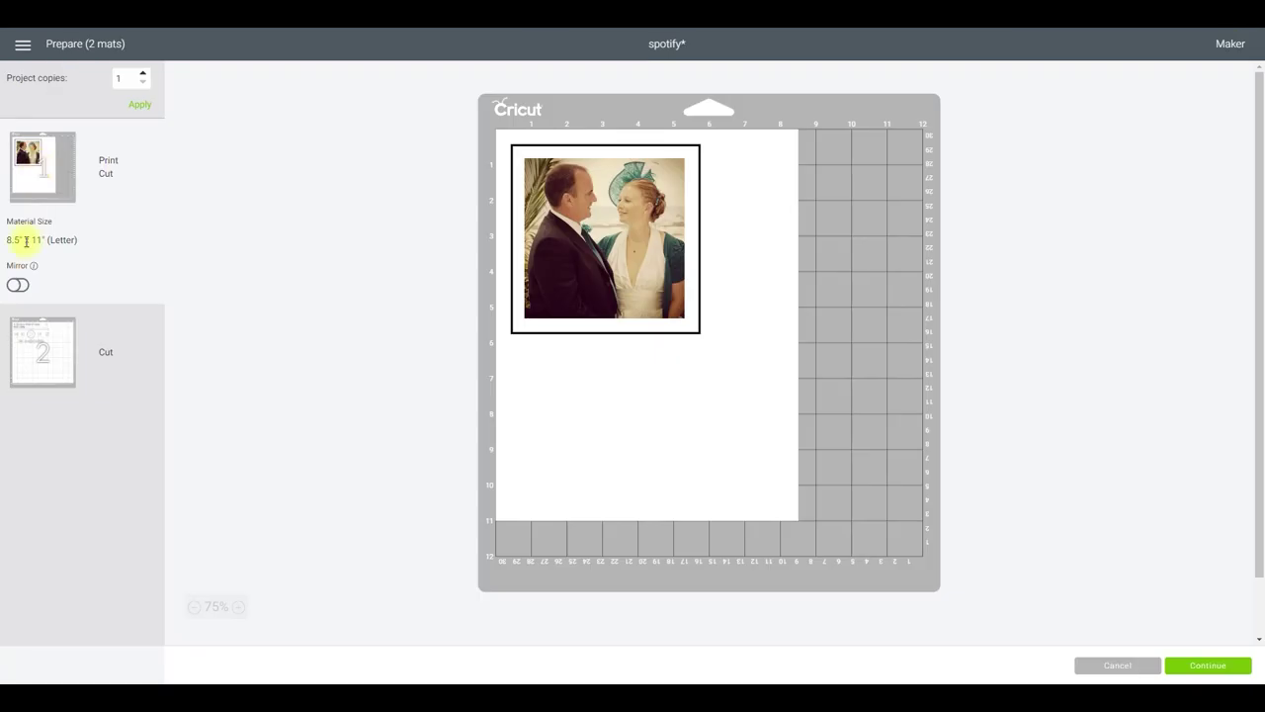
left_click(42, 351)
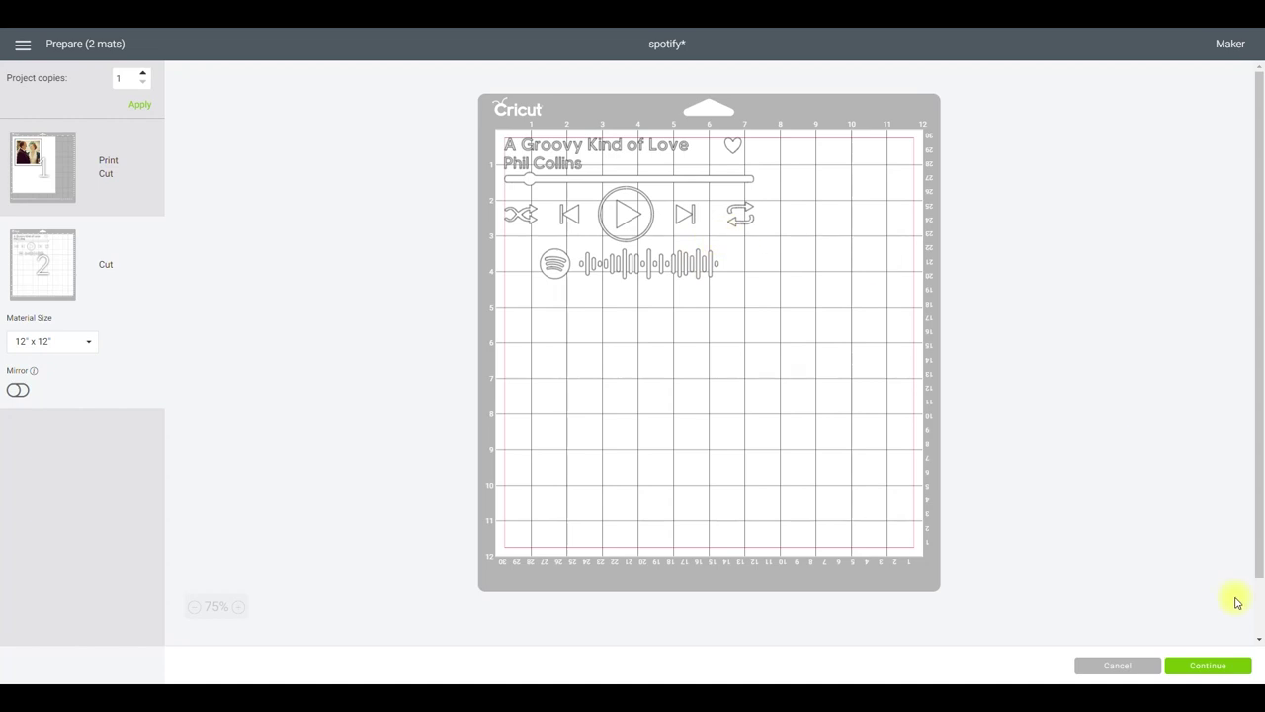
left_click(1216, 663)
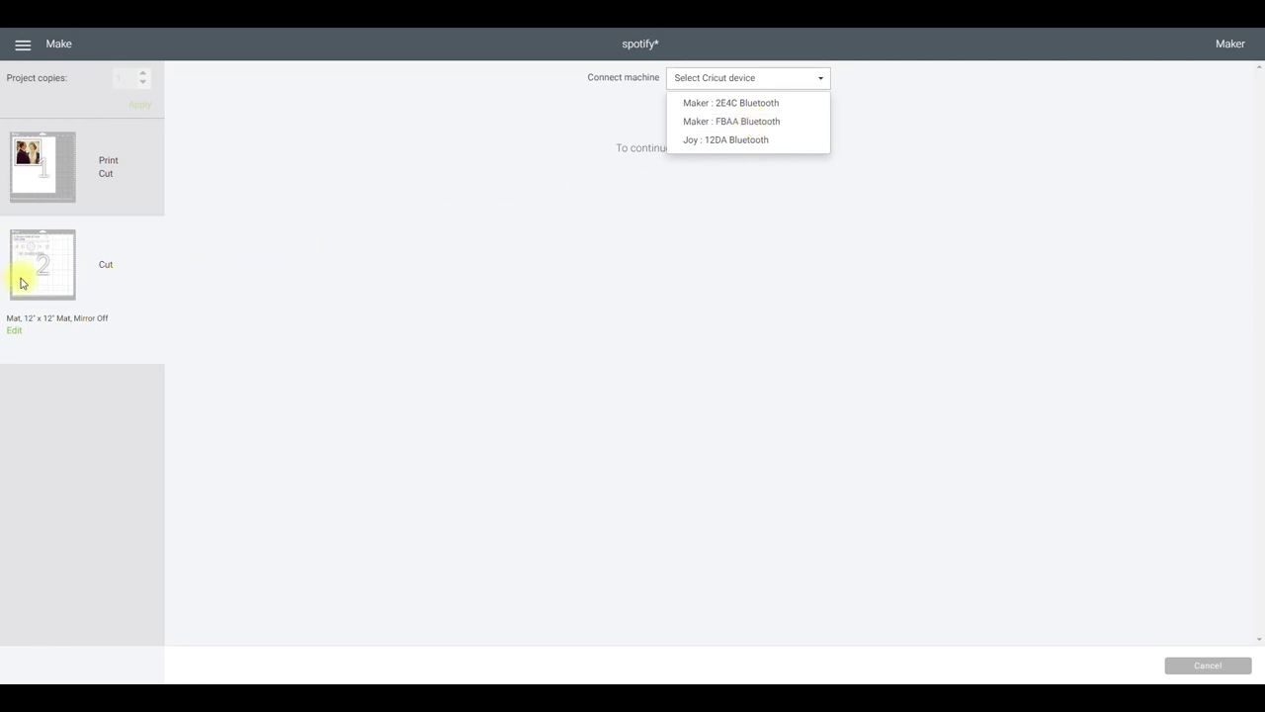
mouse_move(22, 281)
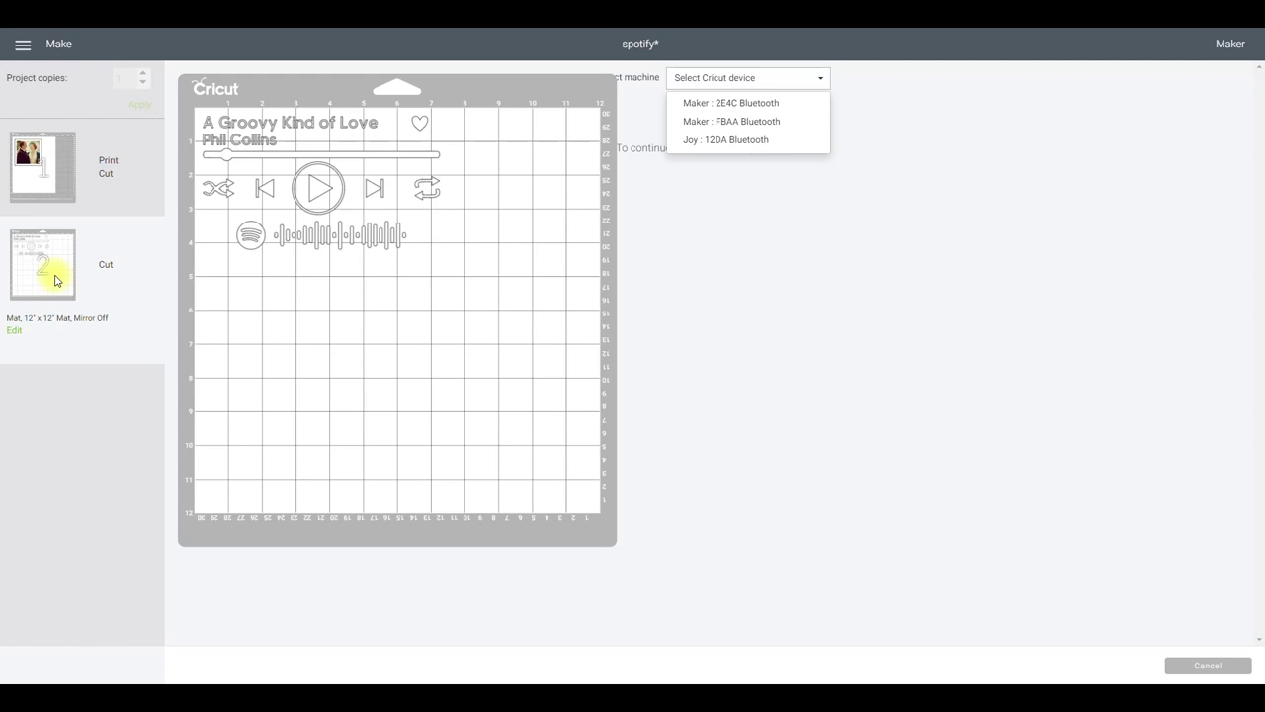
left_click(732, 120)
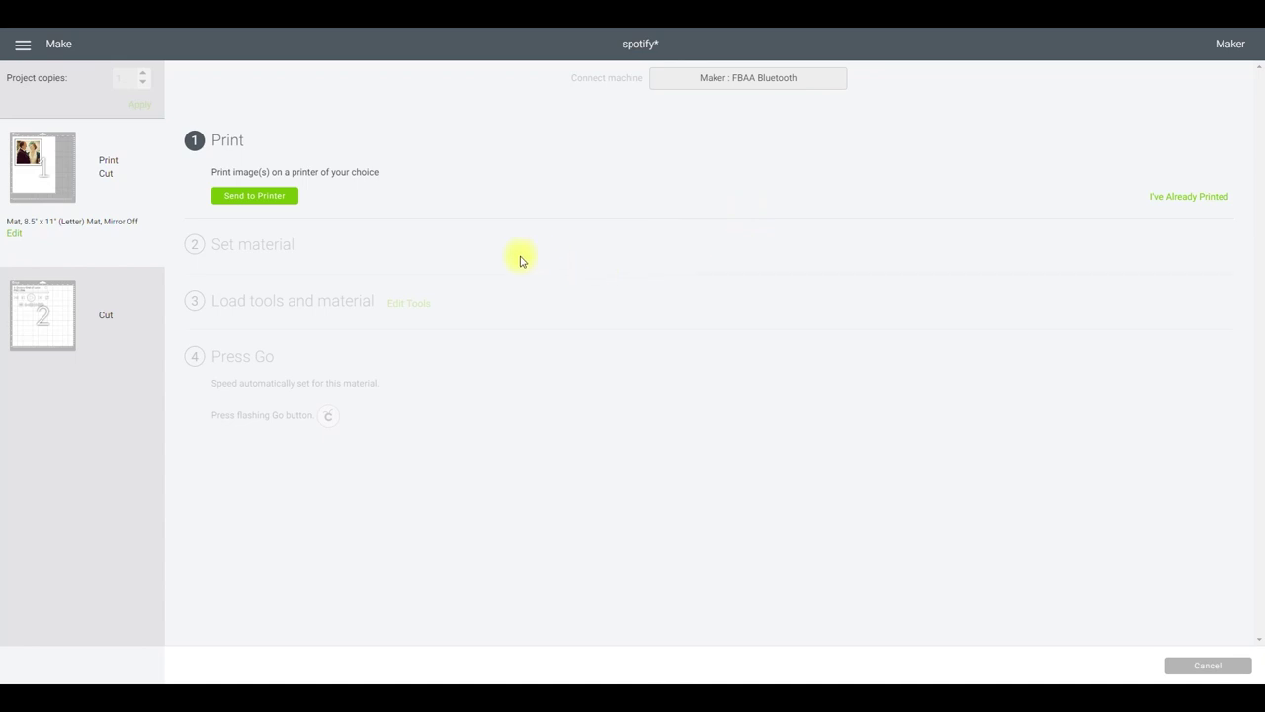
- Set up printing for the photo mat with Add Bleed on and Use System Dialog enabled
left_click(267, 201)
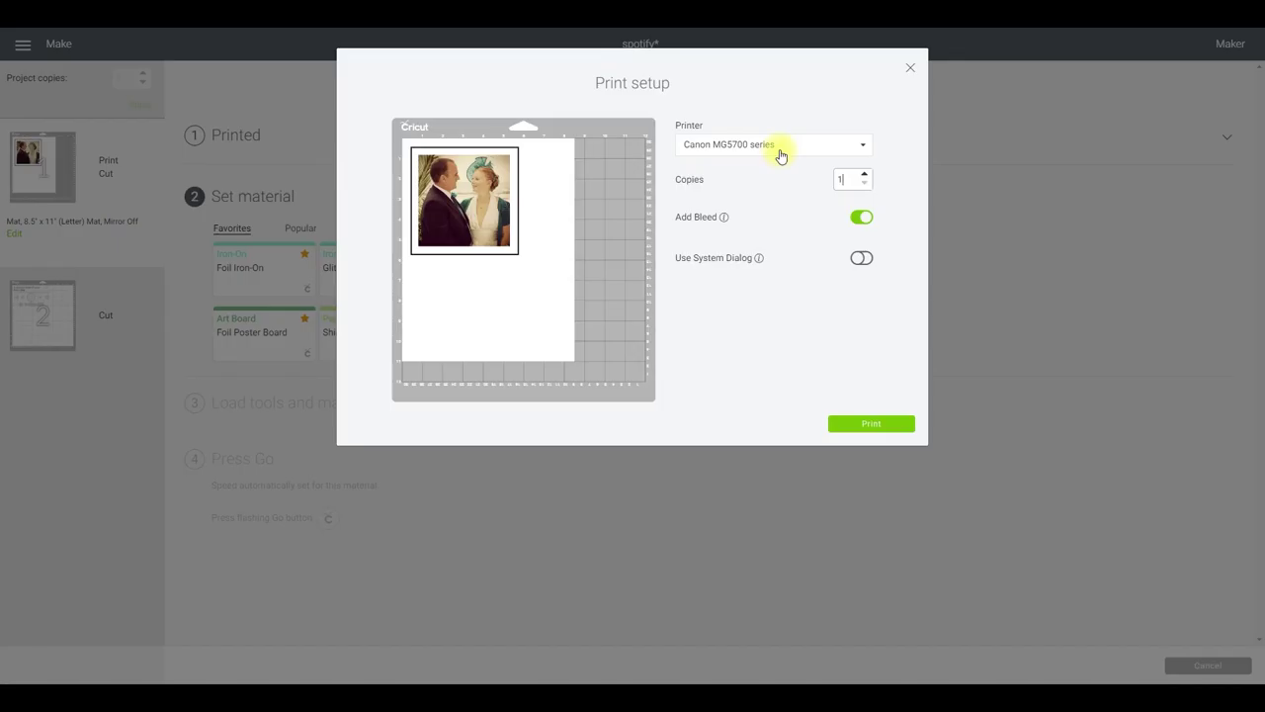
left_click(865, 223)
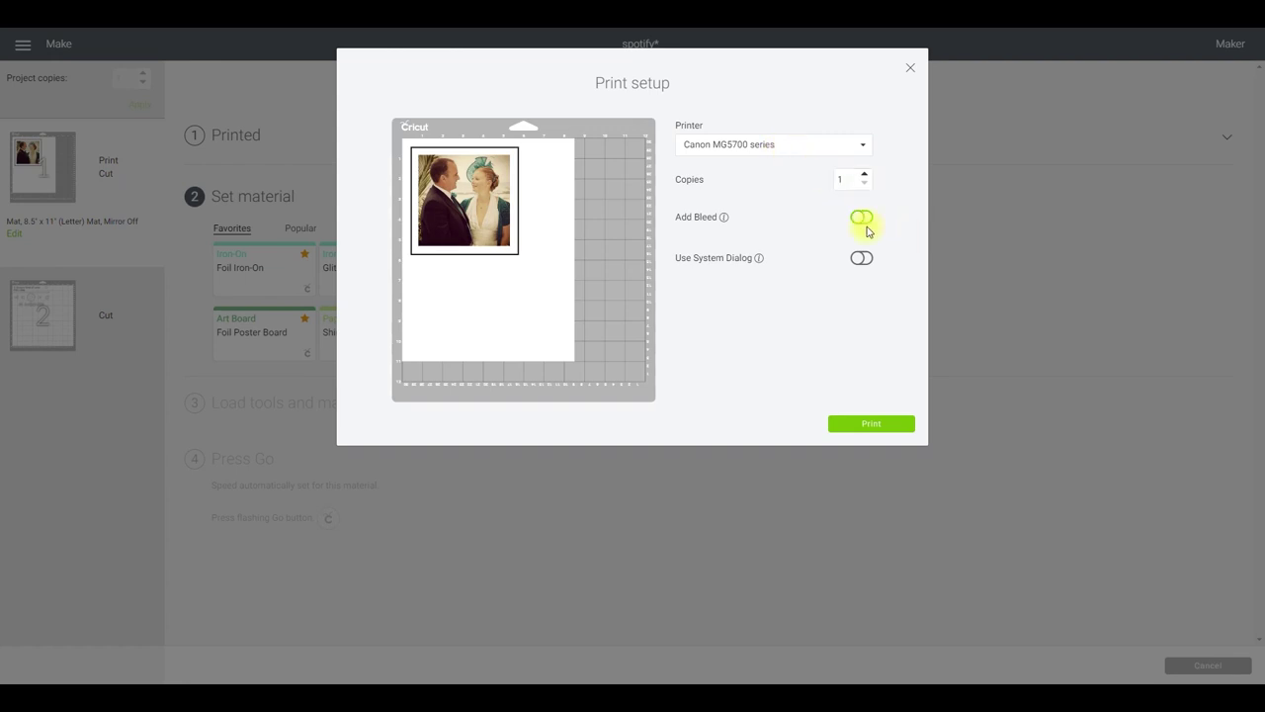
left_click(871, 219)
left_click(857, 220)
left_click(862, 220)
left_click(861, 258)
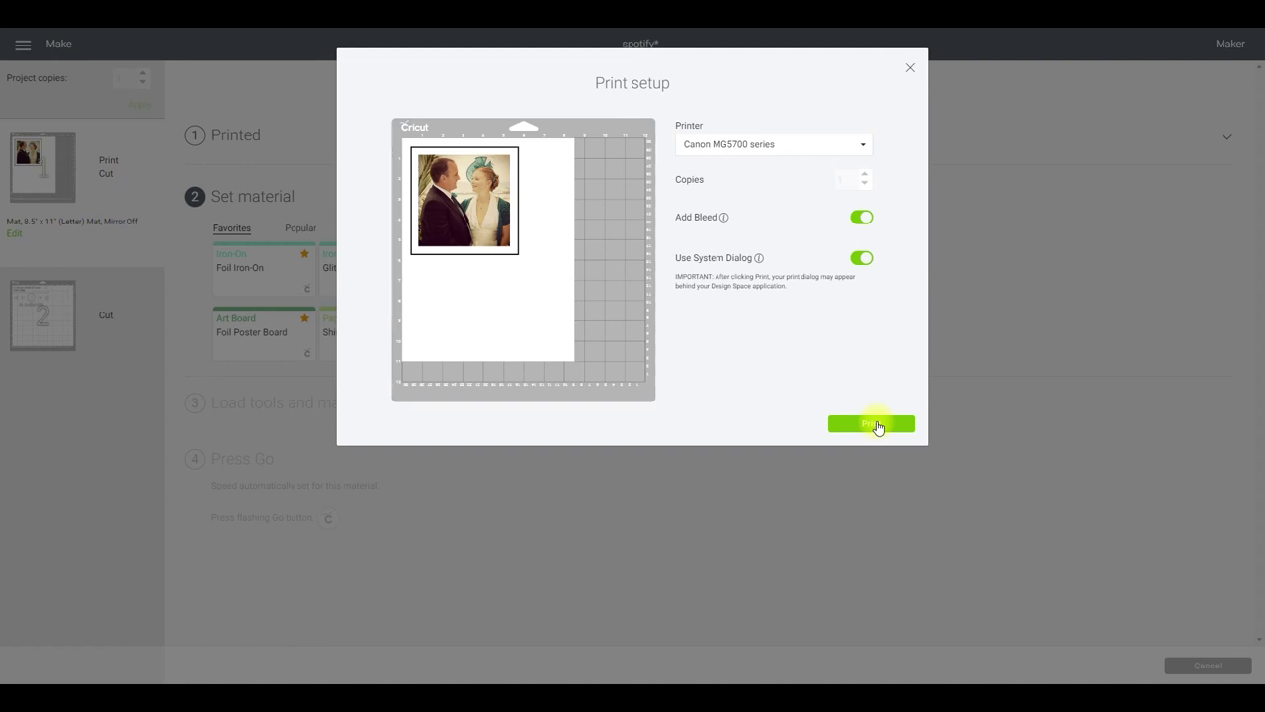
- Print the photo mat through the system dialog with media type Photo Paper Plus Glossy II and High print quality
left_click(873, 424)
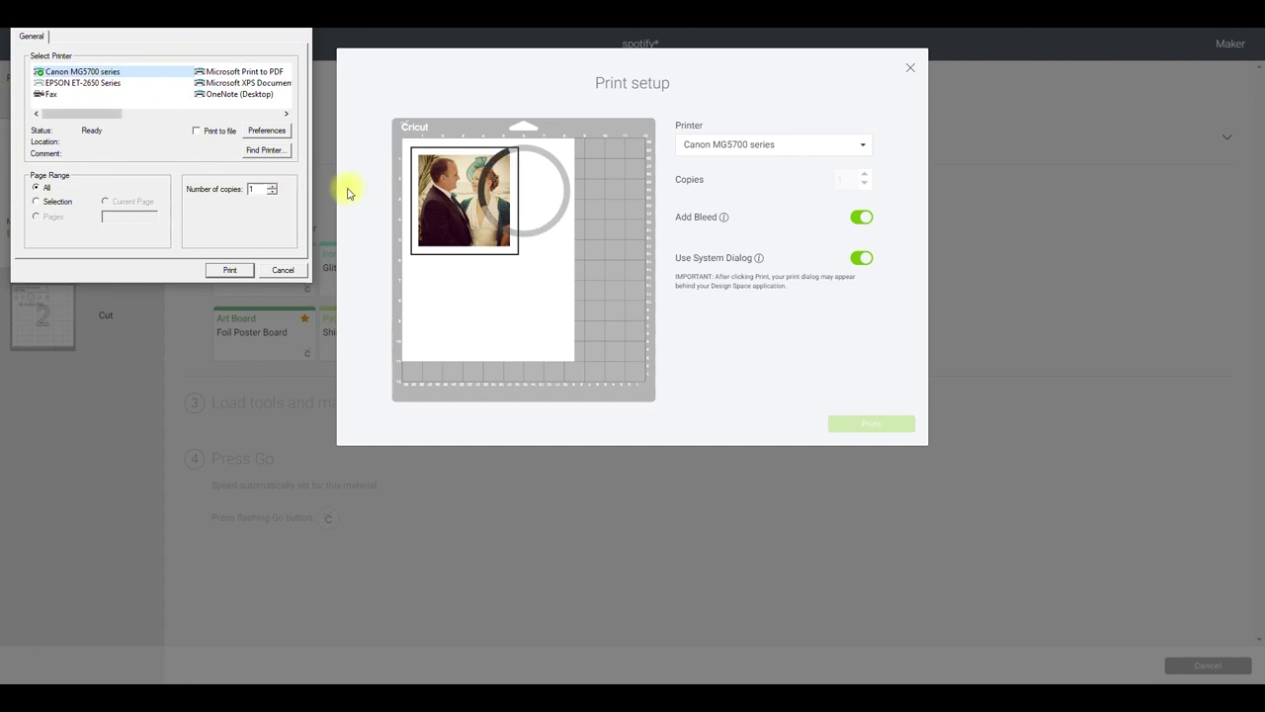
left_click(267, 132)
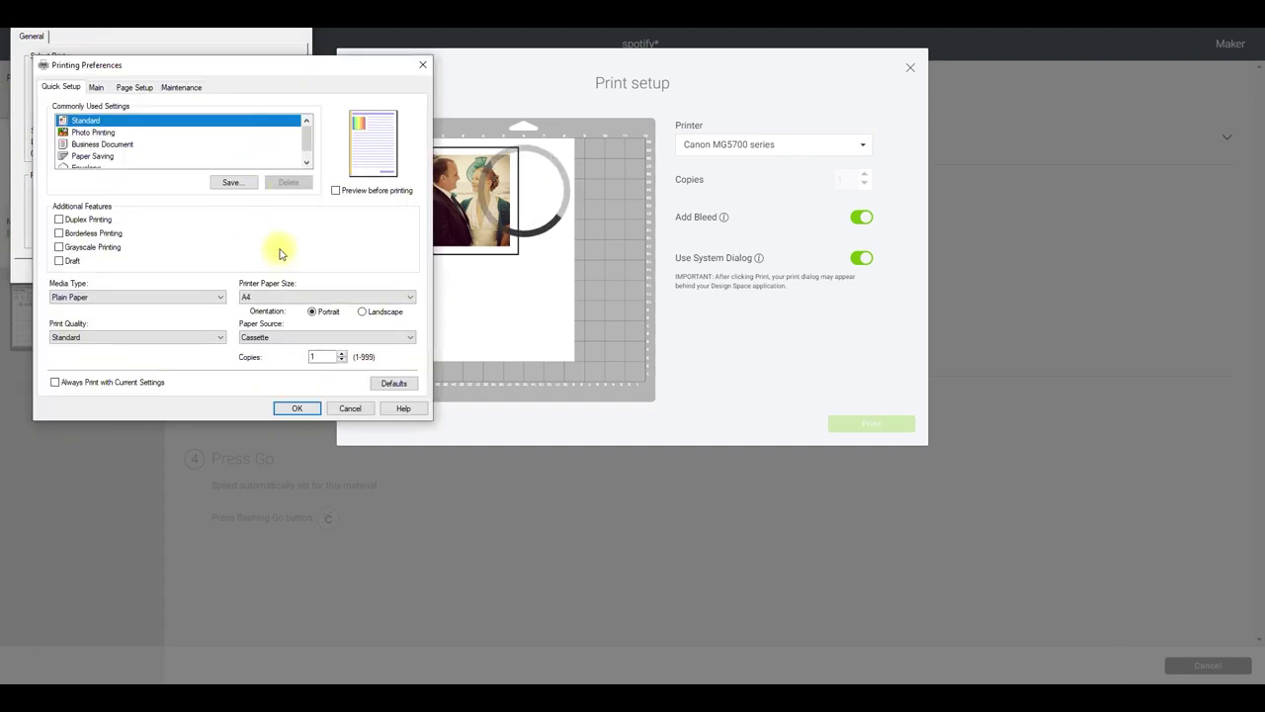
left_click(218, 298)
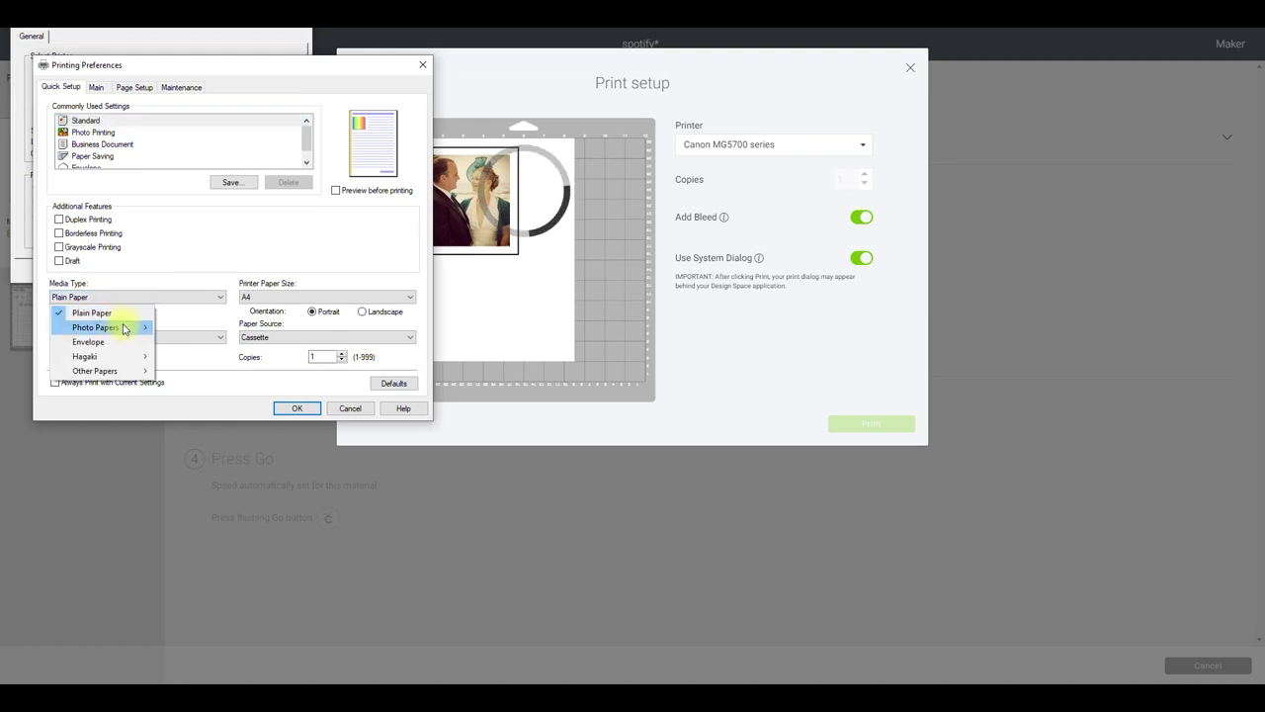
mouse_move(124, 328)
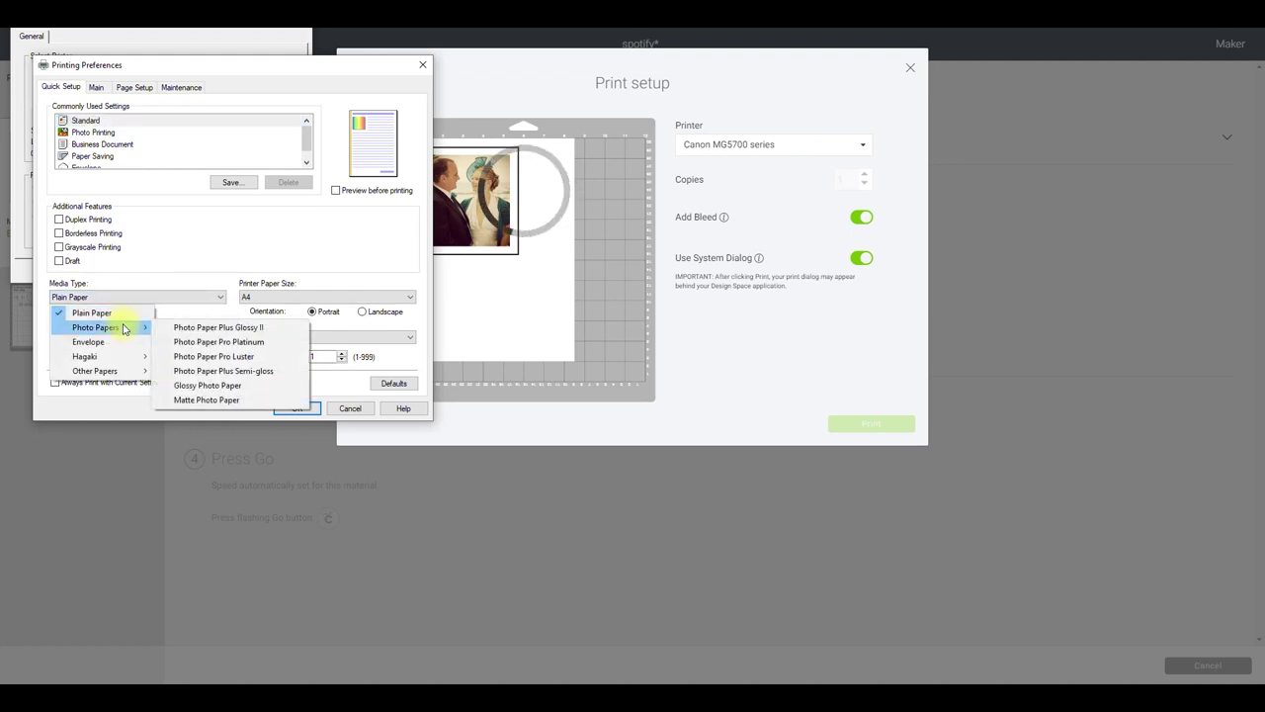
left_click(209, 329)
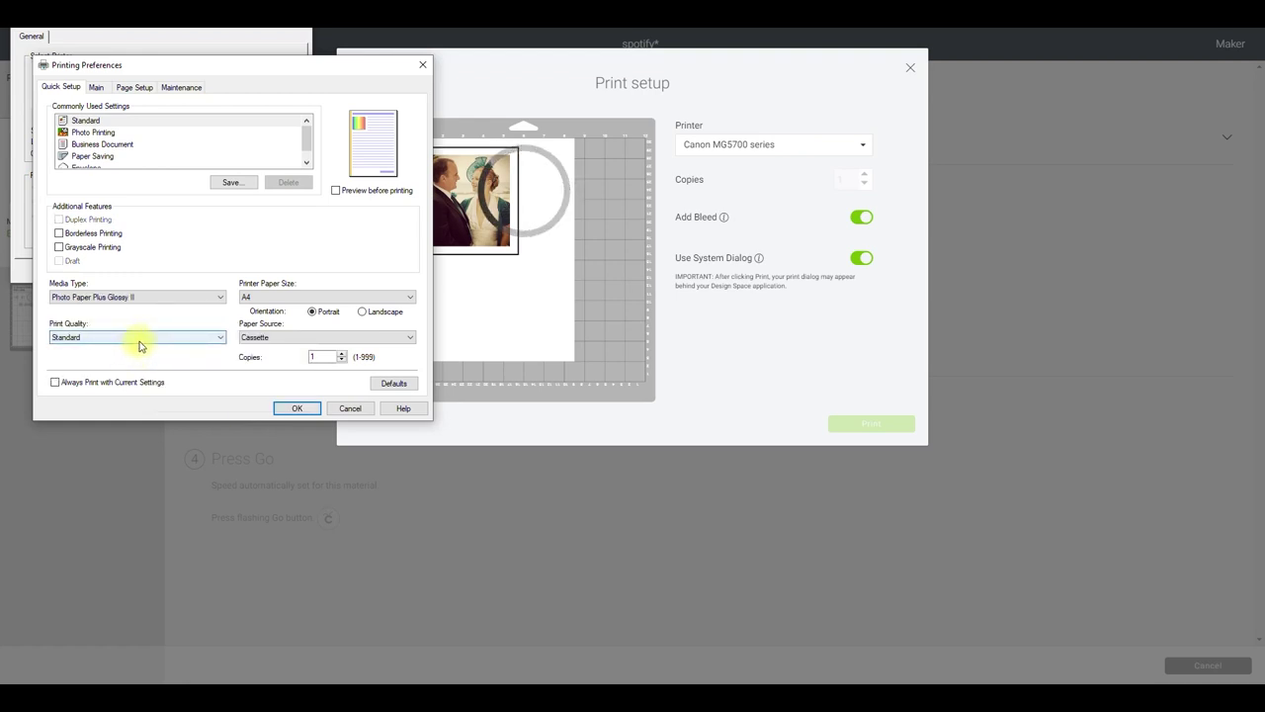
left_click(139, 342)
left_click(129, 346)
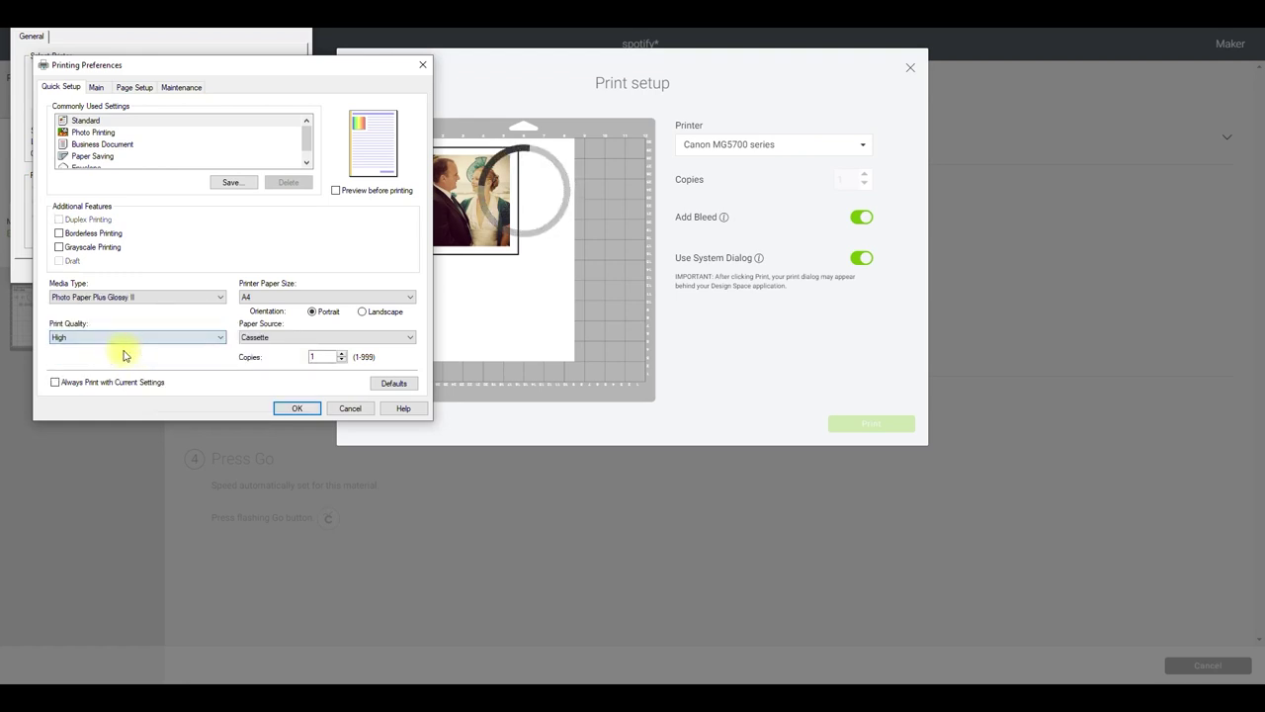
left_click(314, 409)
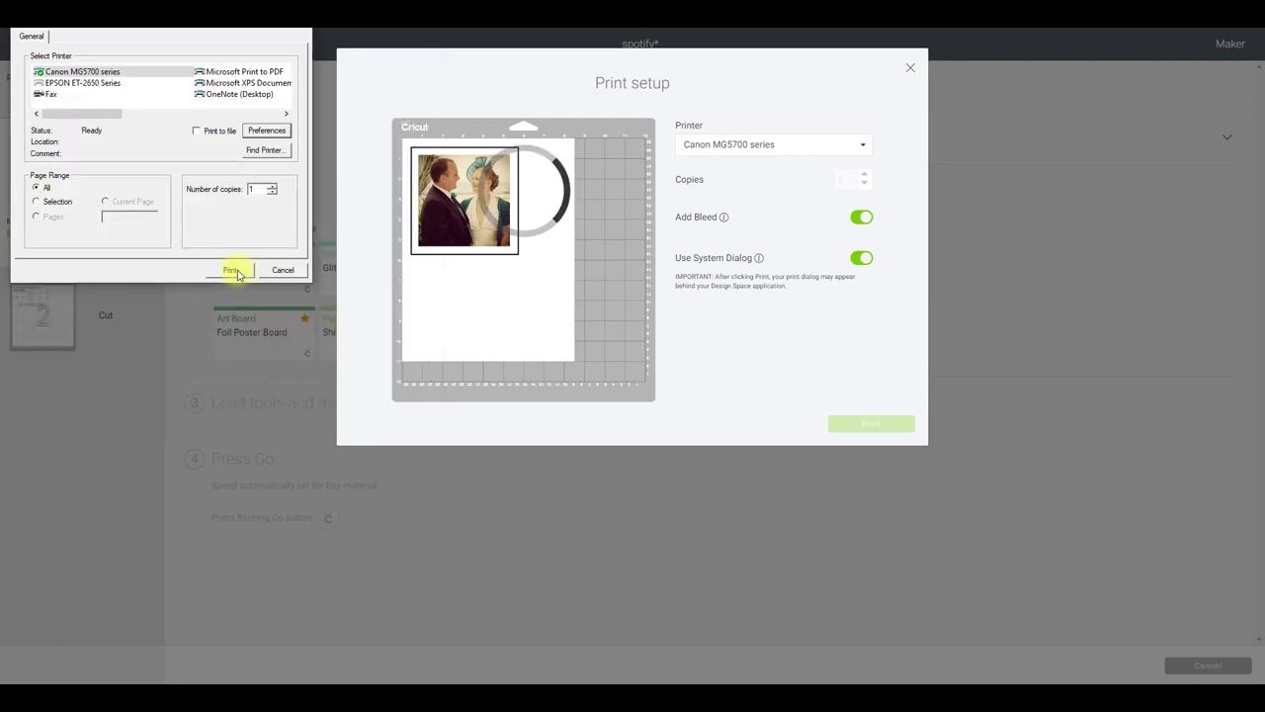
left_click(235, 272)
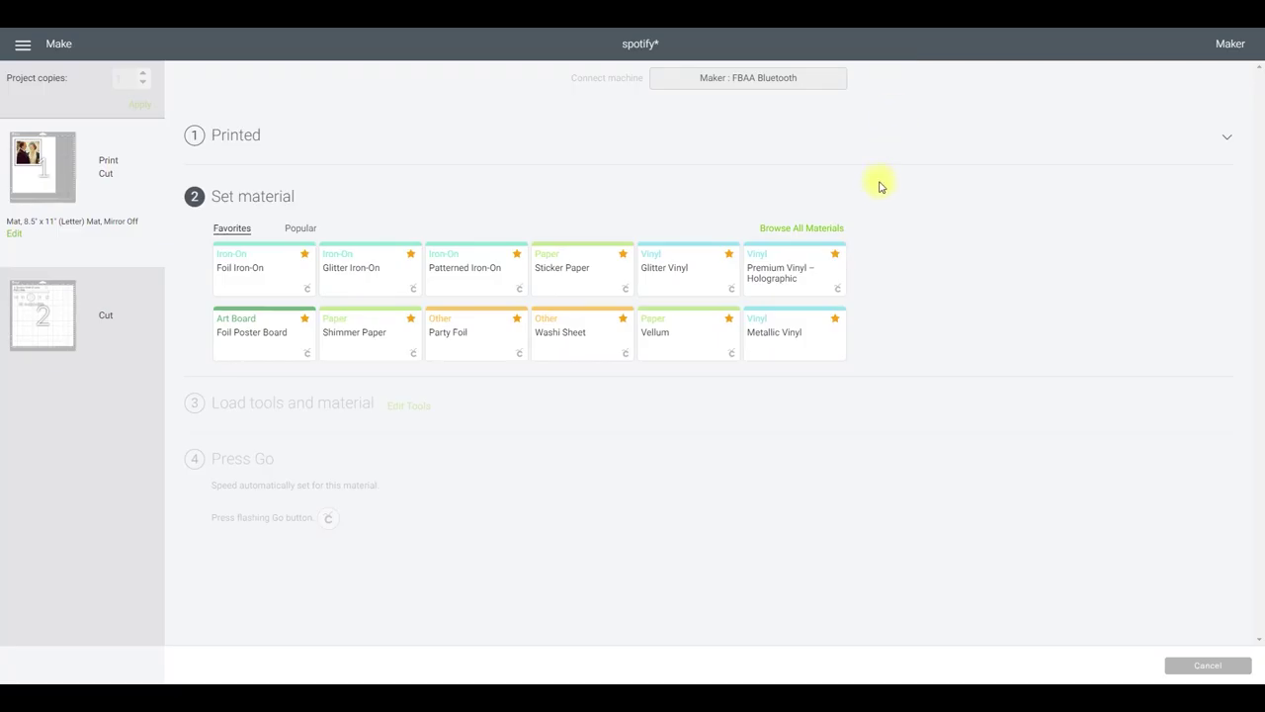
- Search the compatible materials for "printable" and close the list without choosing one
left_click(823, 229)
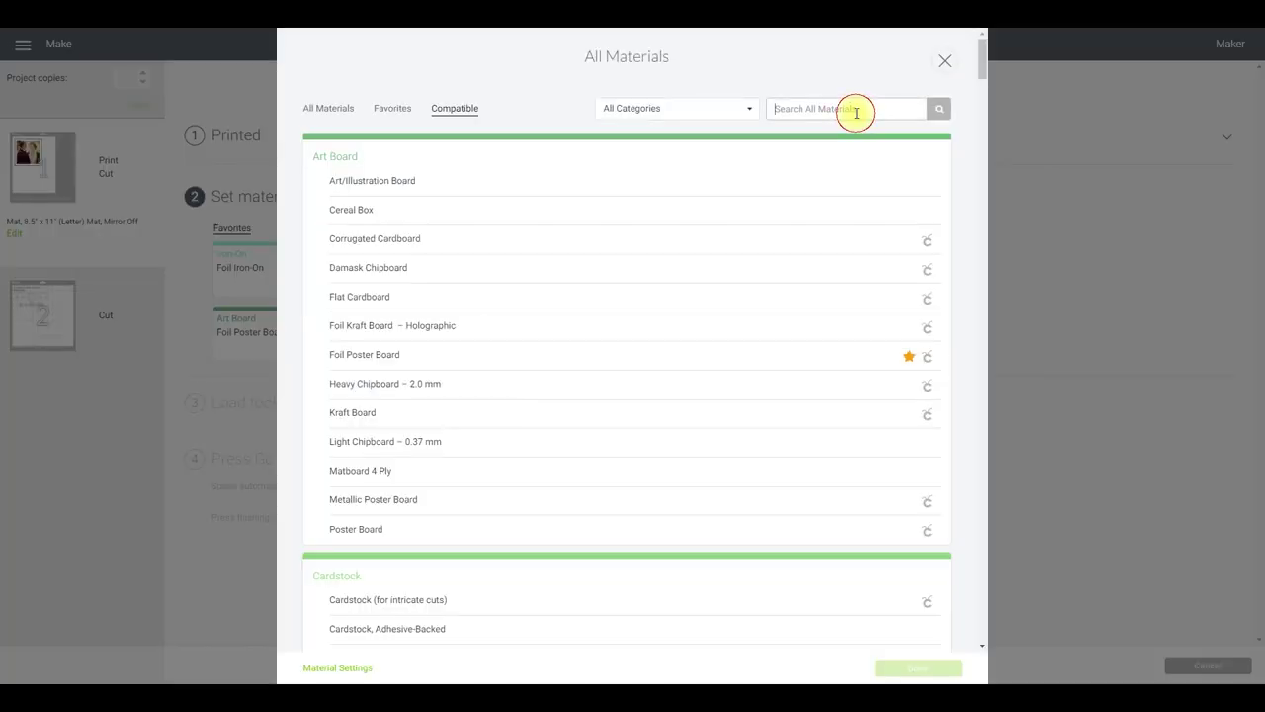
type("printable")
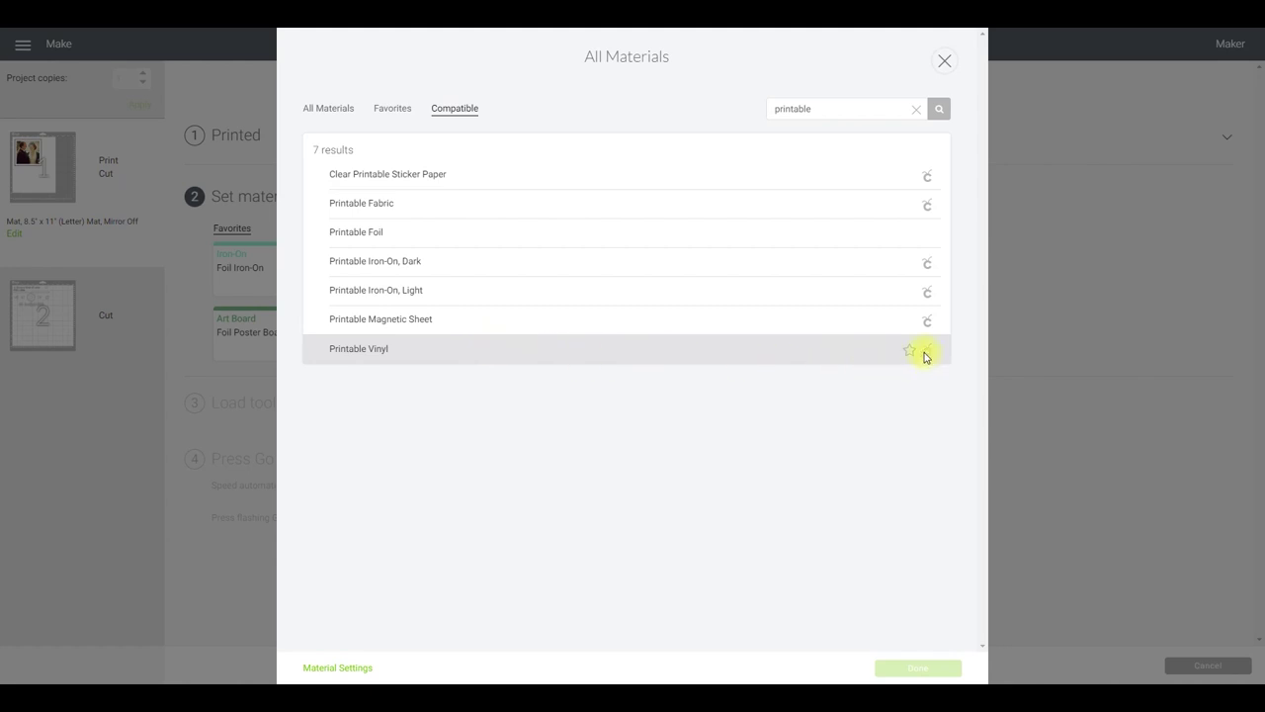
left_click(944, 60)
- Set the material for the second mat, the song design, to Premium Vinyl
left_click(42, 315)
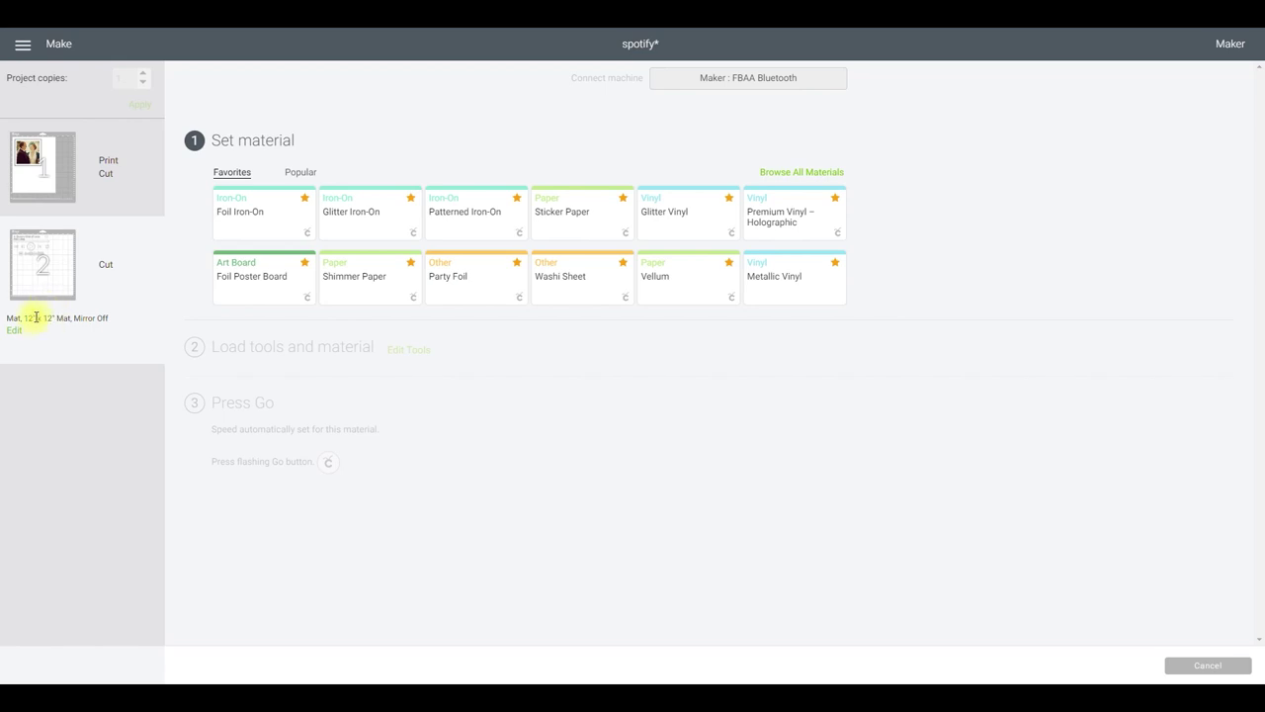
mouse_move(37, 278)
left_click(802, 173)
scroll(791, 189, "down", 10)
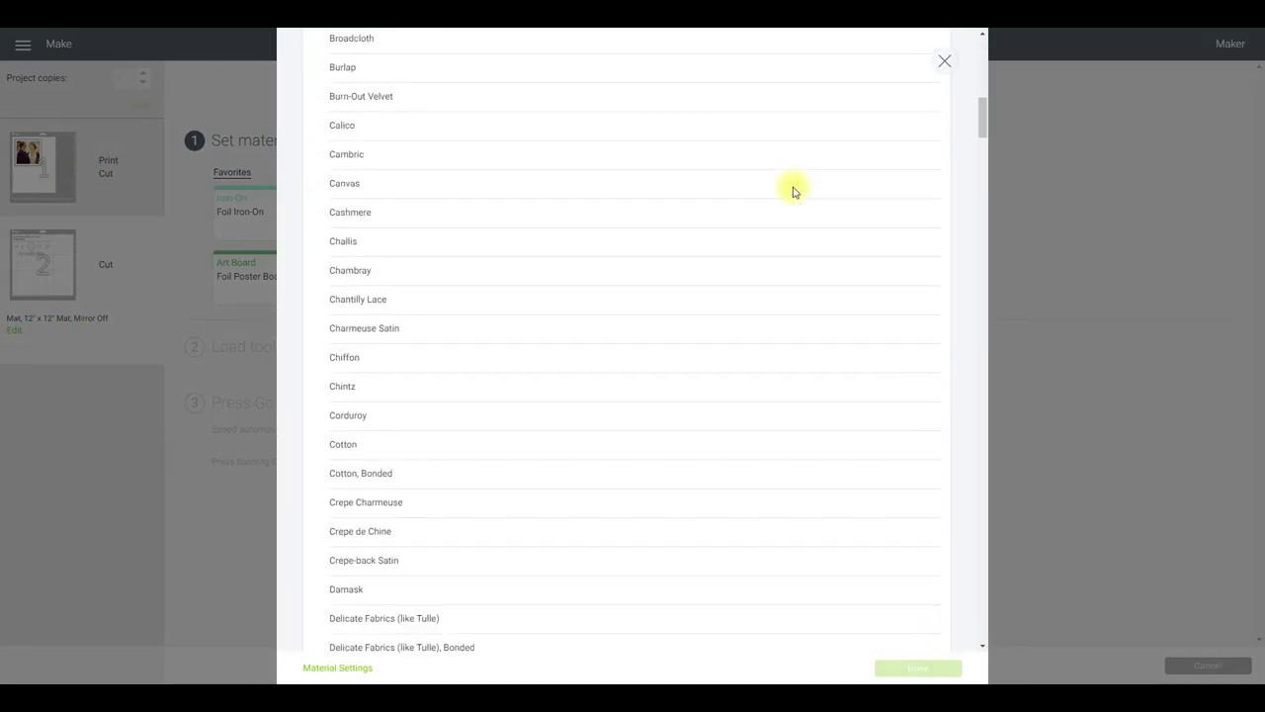
scroll(791, 189, "down", 20)
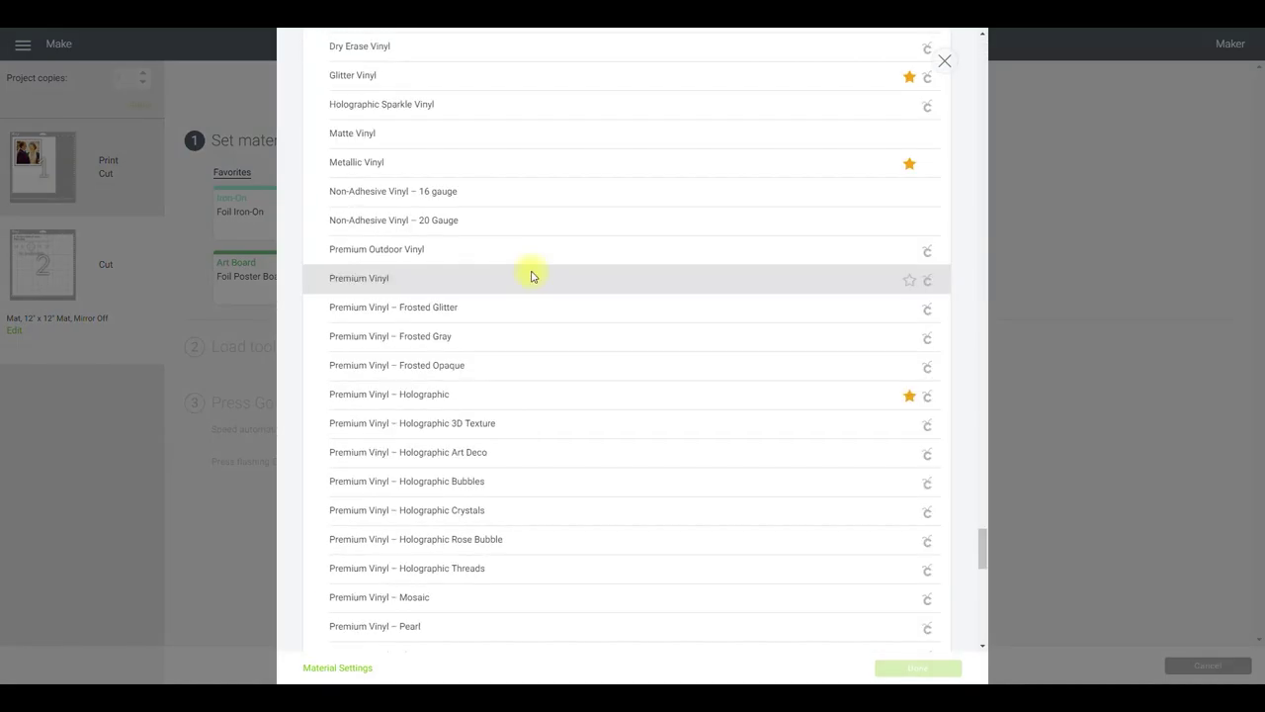
left_click(531, 278)
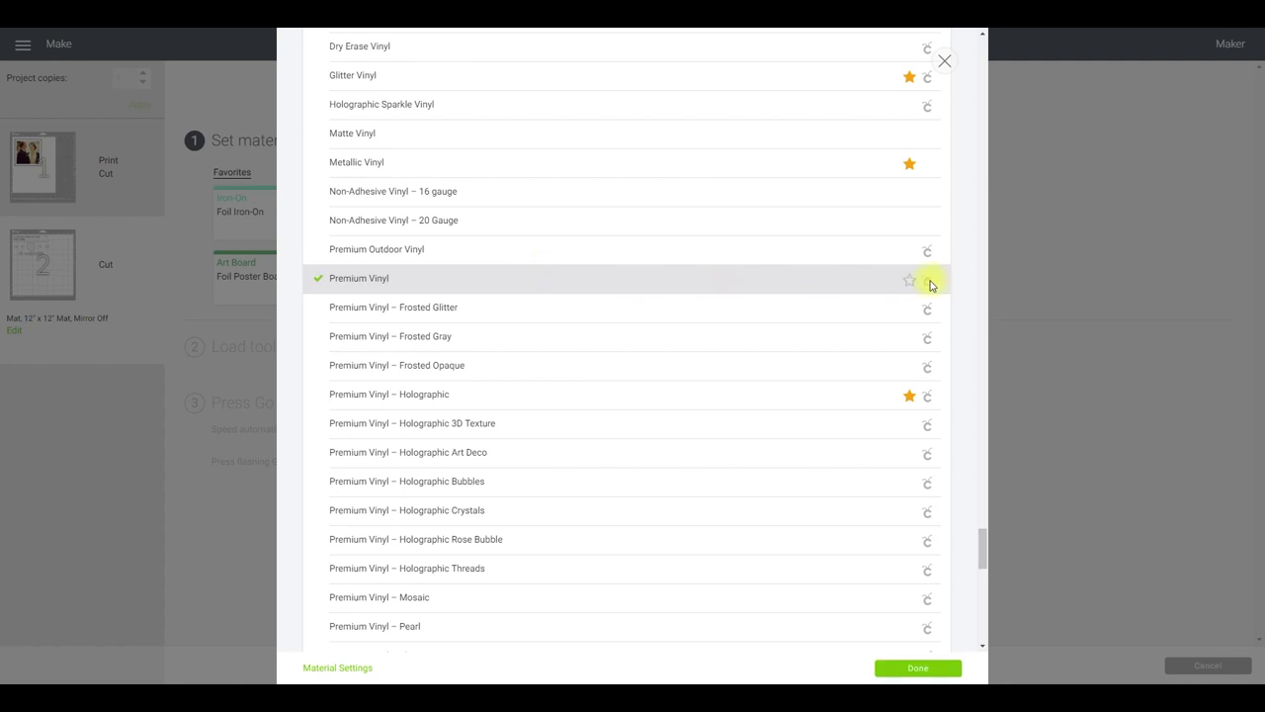
left_click(919, 668)
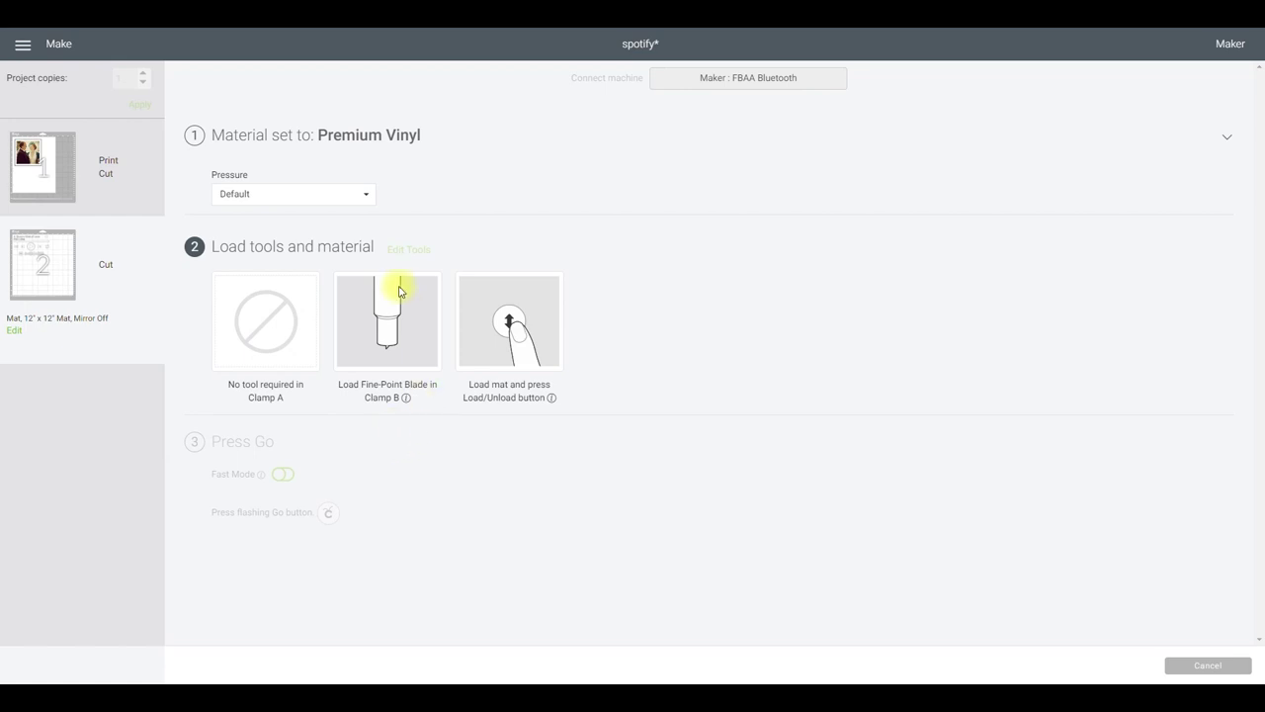
mouse_move(56, 164)
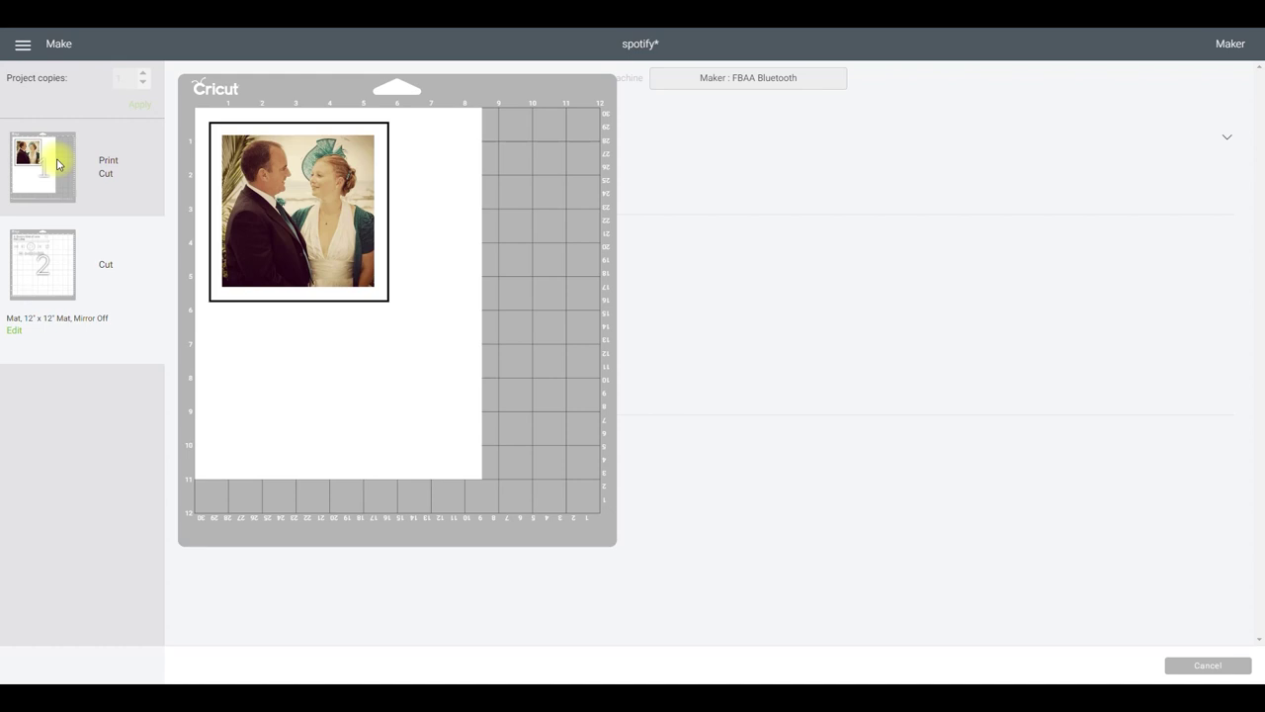